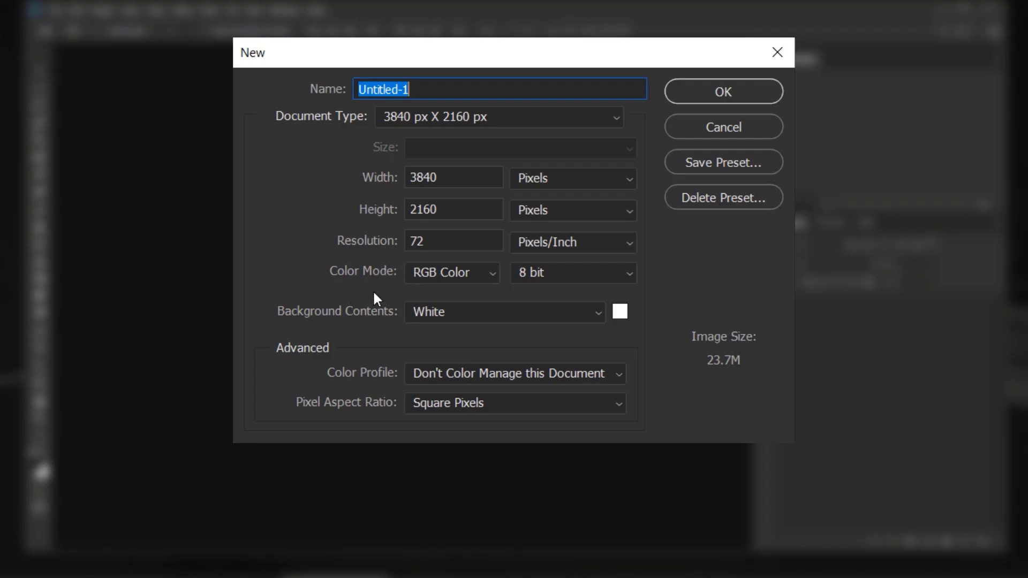
Step: Create a 3840 × 2160 px, 72 ppi RGB document and add a Solid Color fill layer in light grey d6d6d6
click(729, 93)
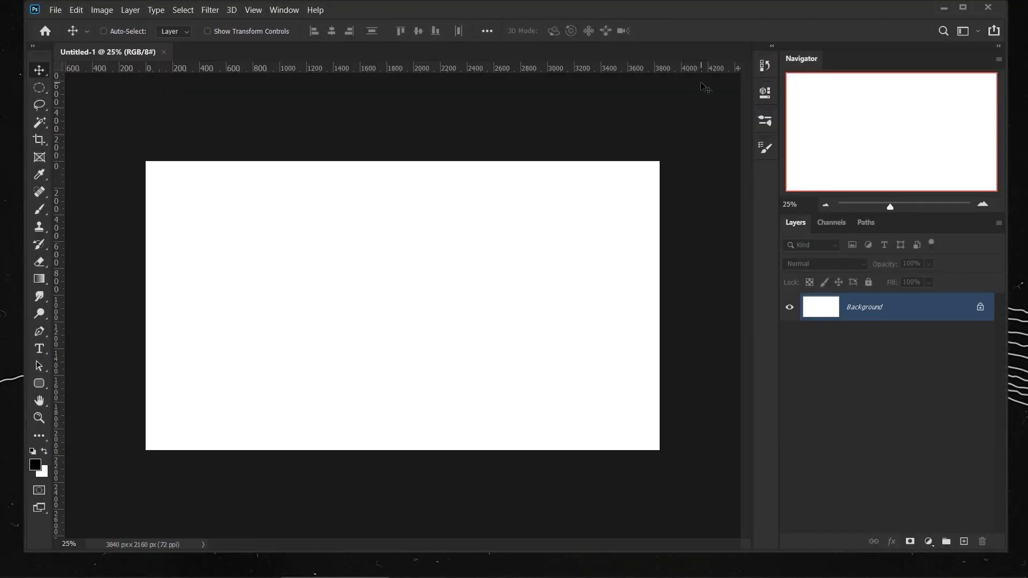
key(ctrl+0)
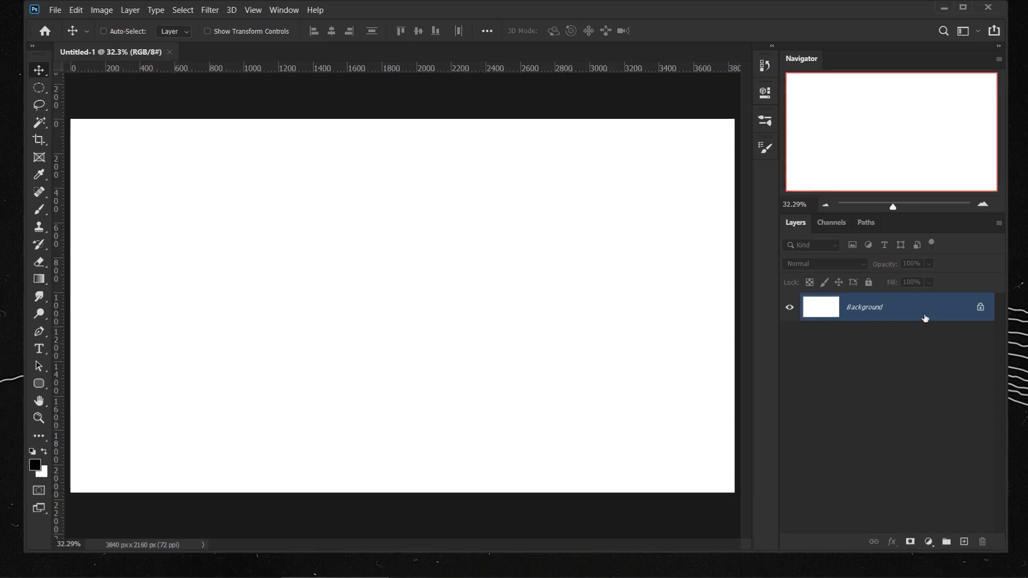
click(929, 542)
click(919, 310)
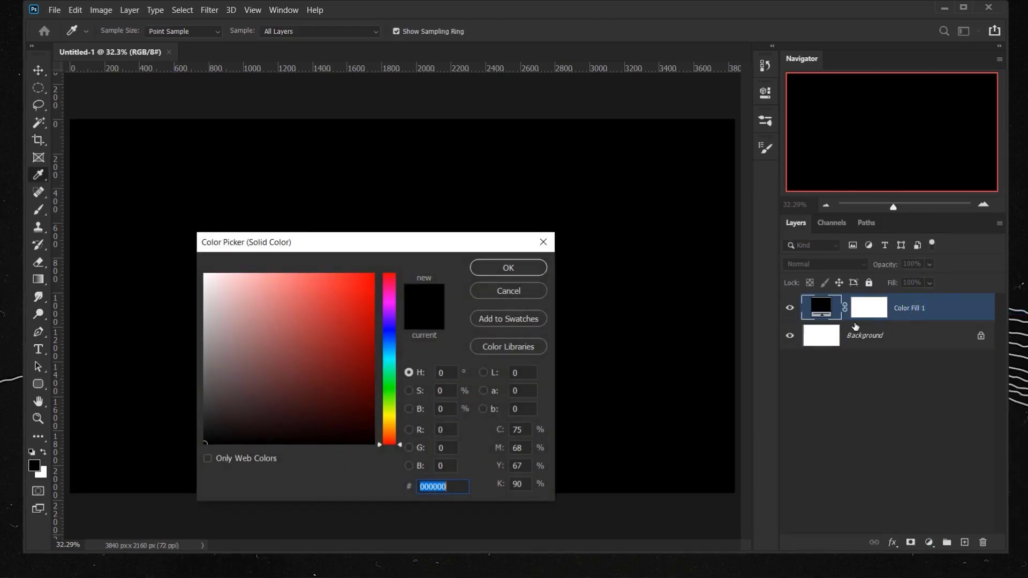
drag(404, 246, 509, 238)
drag(328, 300, 305, 289)
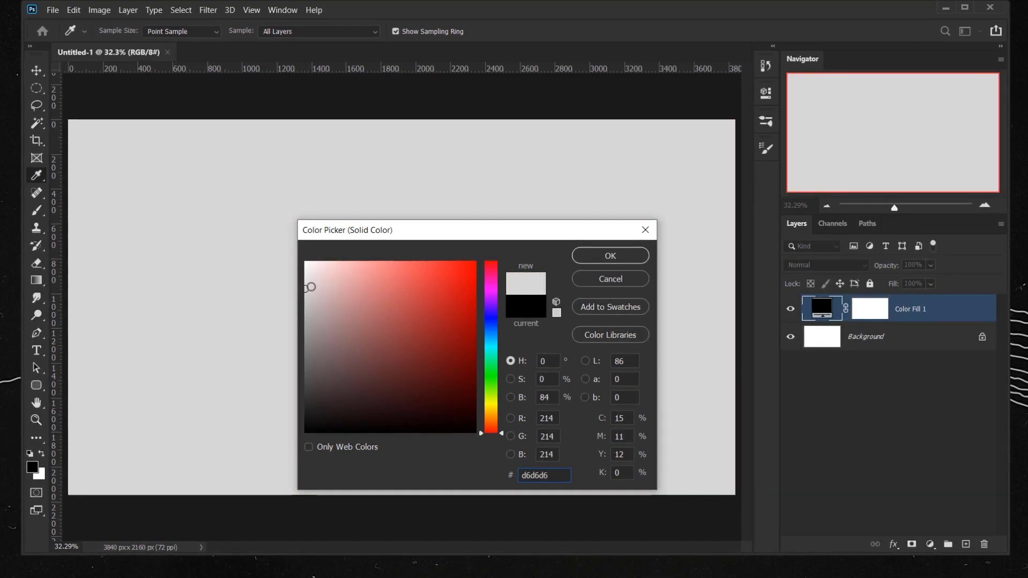
click(615, 258)
Step: Delete the white Background layer and remove the layer mask from the colour fill layer
drag(878, 337, 985, 545)
drag(871, 310, 967, 543)
click(461, 224)
Step: Rename the colour fill layer to BG
double_click(871, 318)
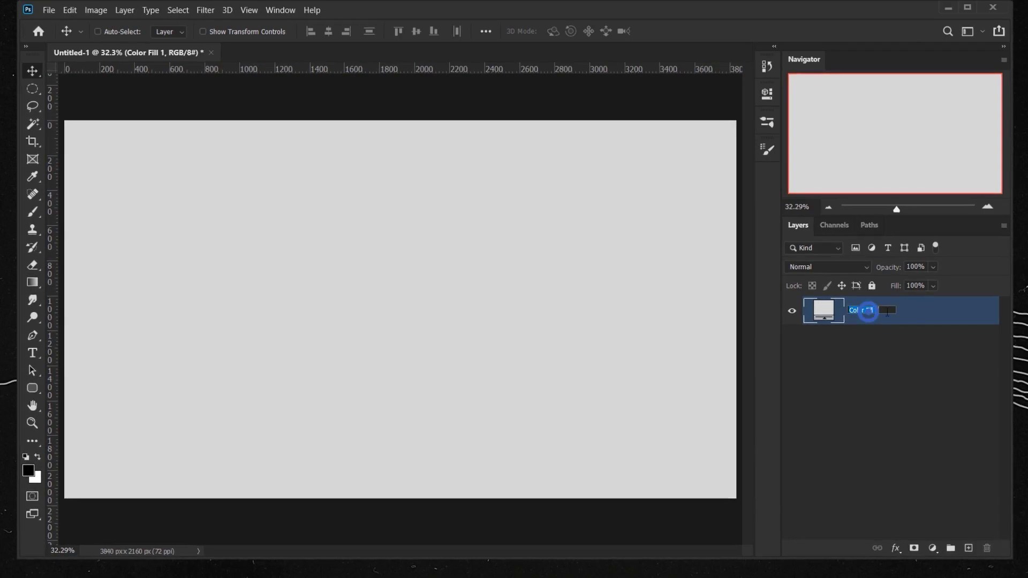
text(BG)
key(Return)
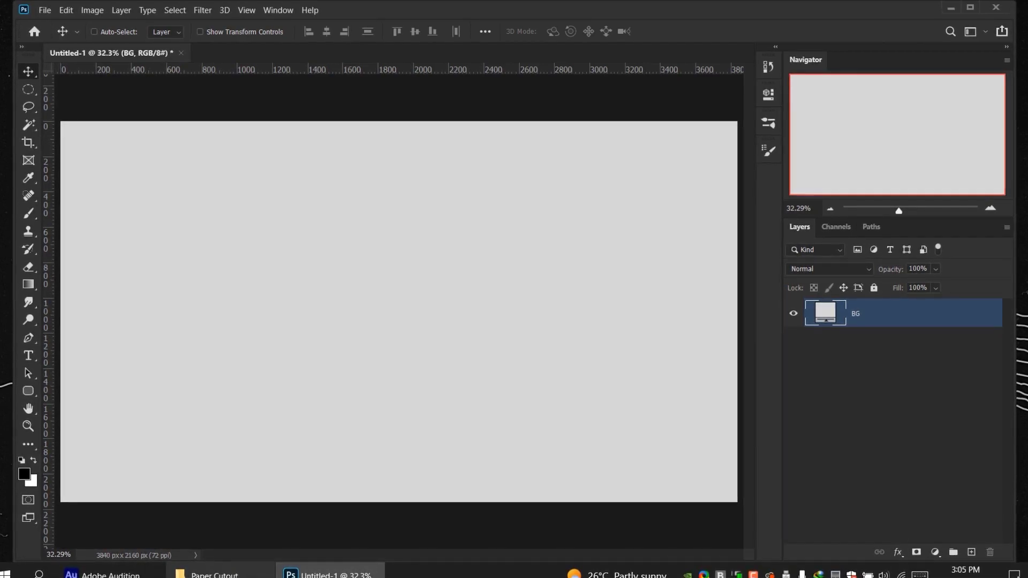
Step: Place Colors.png from the Paper Cutout folder into the document, near the right edge of the canvas
click(214, 574)
click(152, 187)
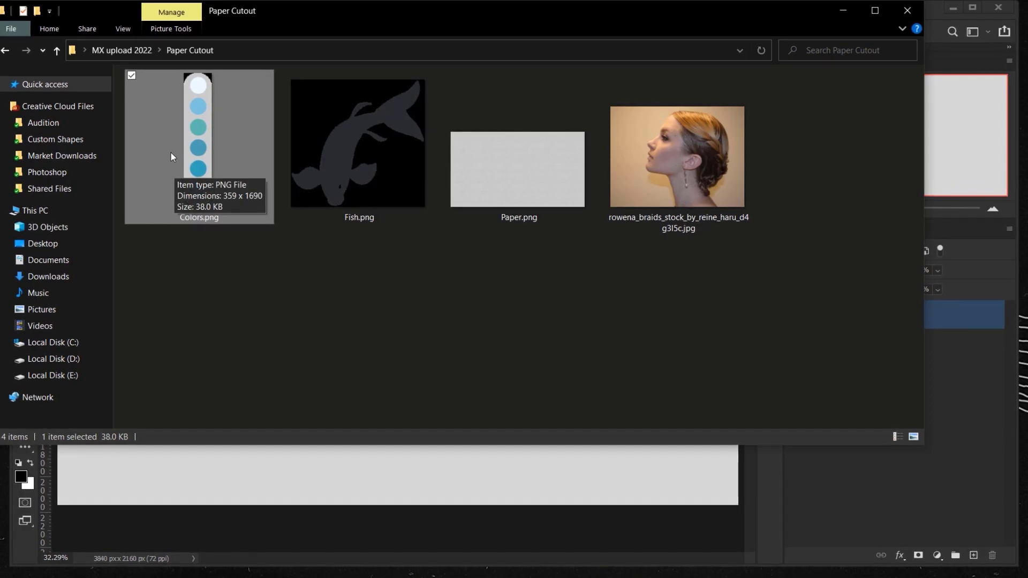
drag(194, 111, 410, 479)
drag(405, 282, 670, 279)
click(678, 32)
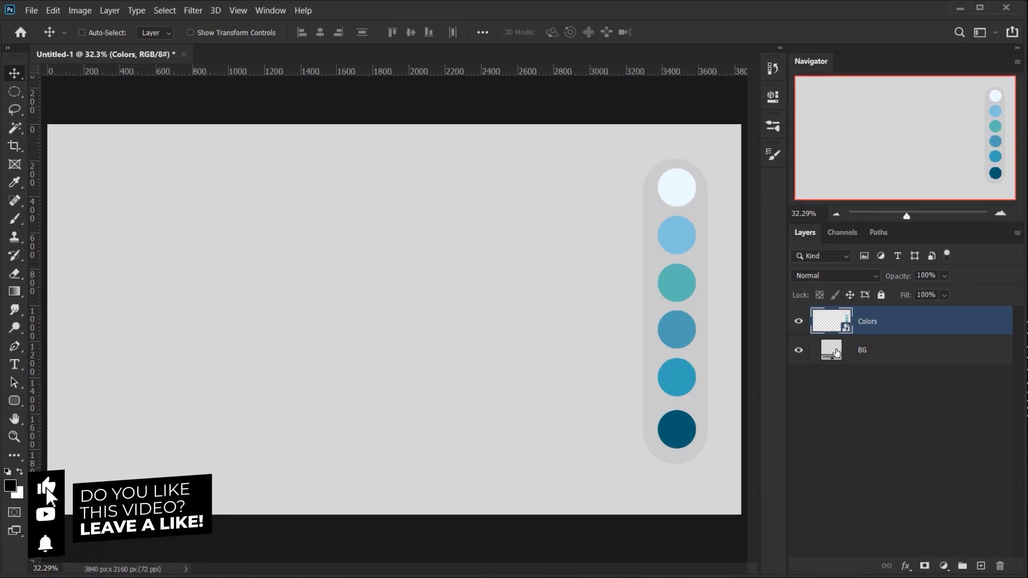
Step: Recolour the BG fill by sampling the palette's lightest swatch and adjusting it to pale grey-blue e6ecee
double_click(831, 350)
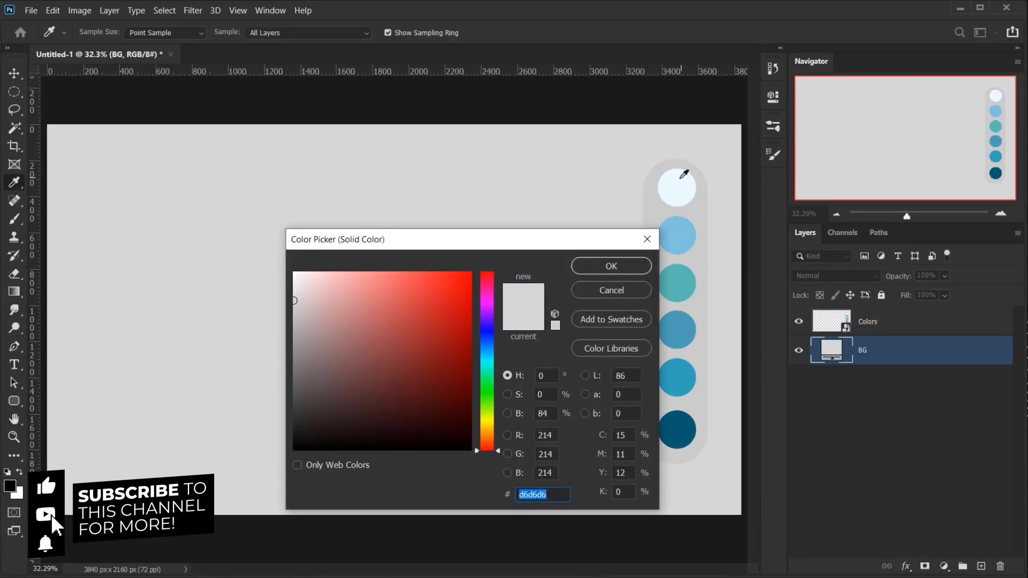
click(681, 189)
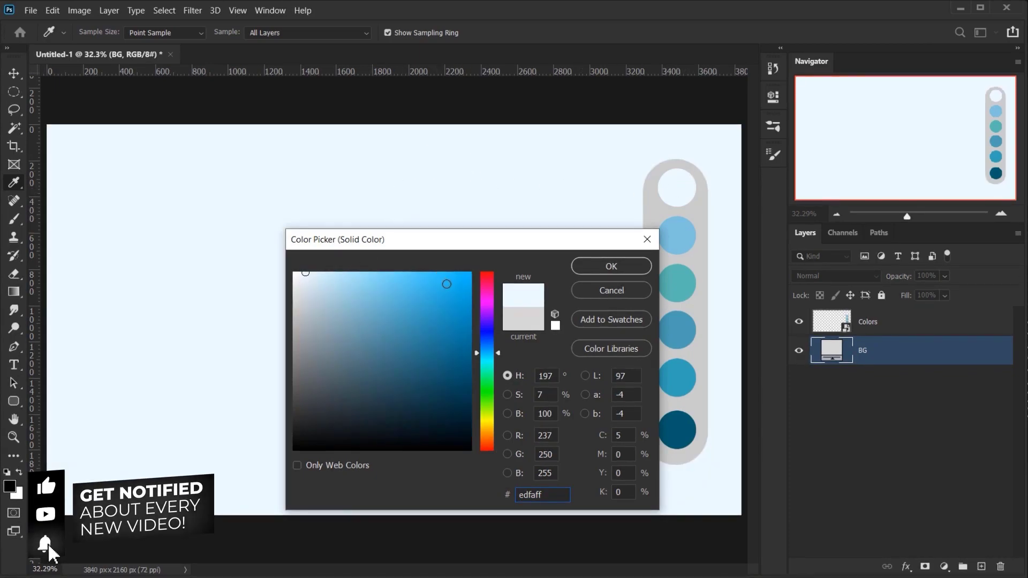
drag(303, 273, 299, 283)
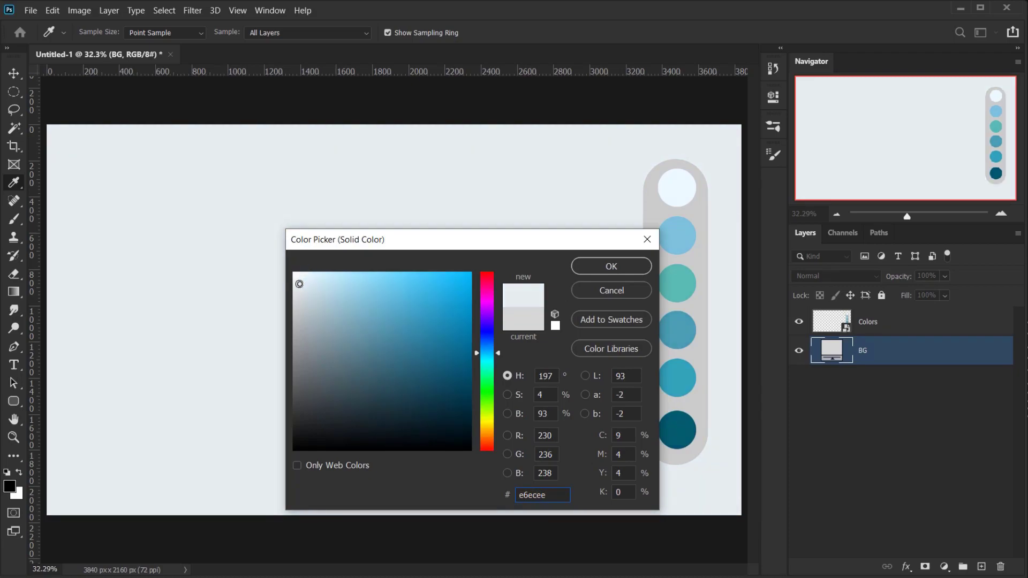
click(583, 273)
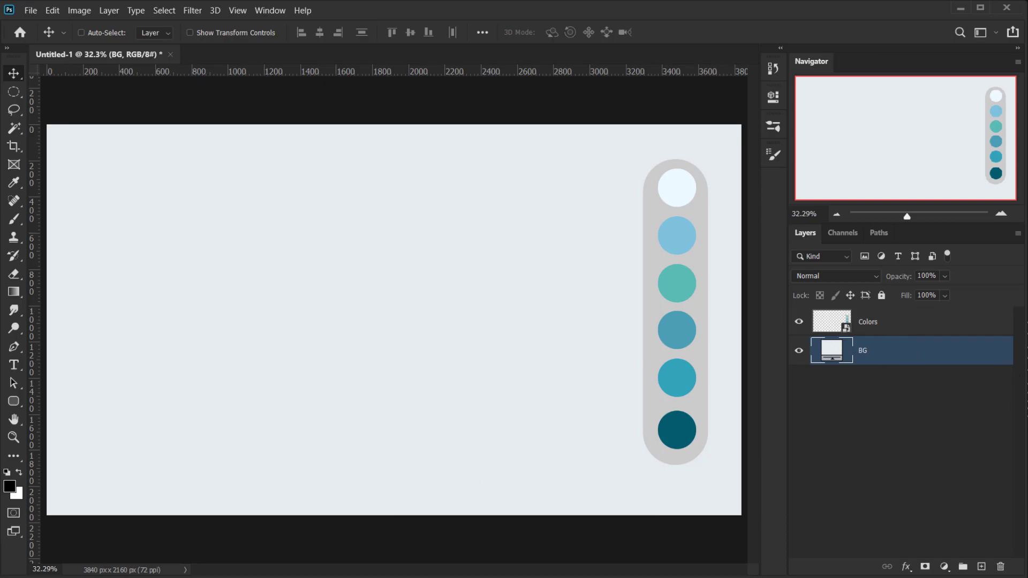
Step: Place Paper.png from the Paper Cutout folder over the full canvas, directly above the BG layer
key(alt+Tab)
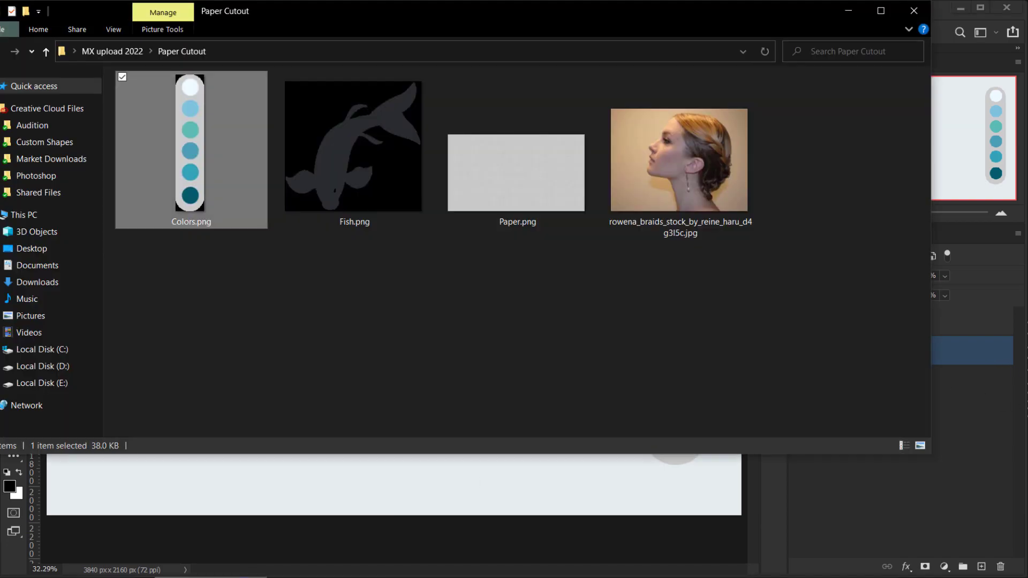
click(557, 187)
drag(537, 170, 427, 490)
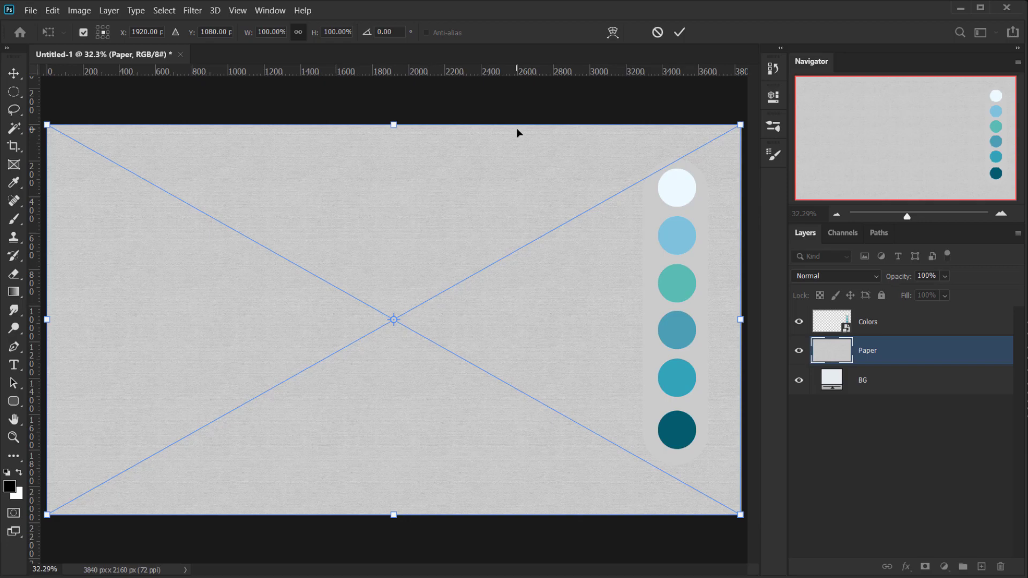
click(680, 32)
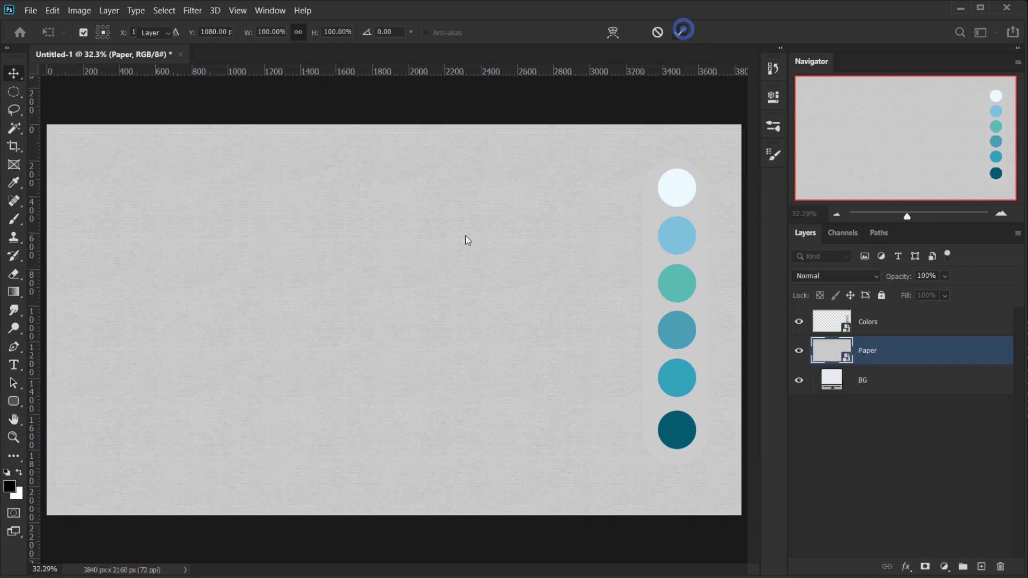
Step: Rasterize the Paper layer and set its blending mode to Multiply
right_click(889, 357)
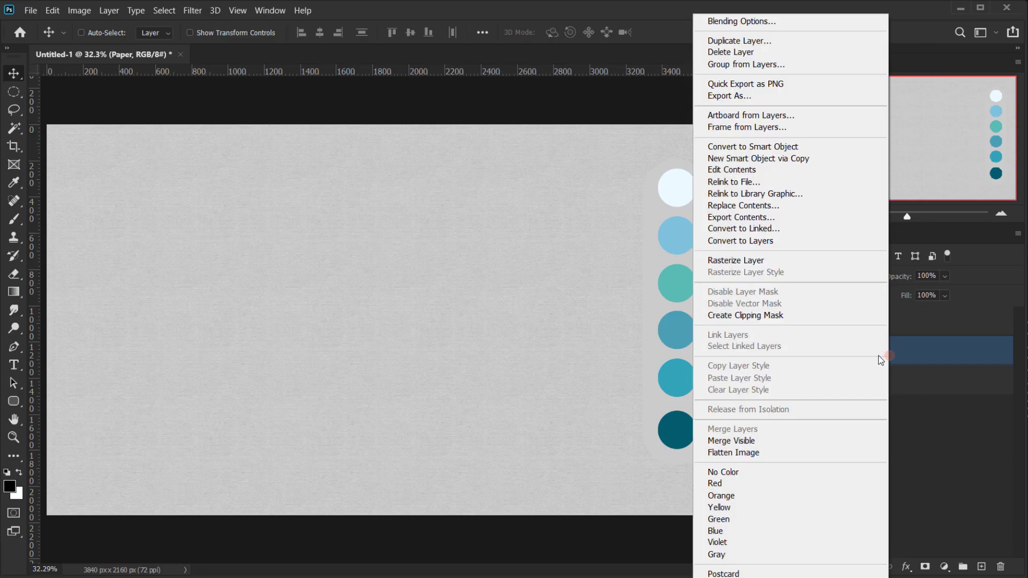
click(753, 259)
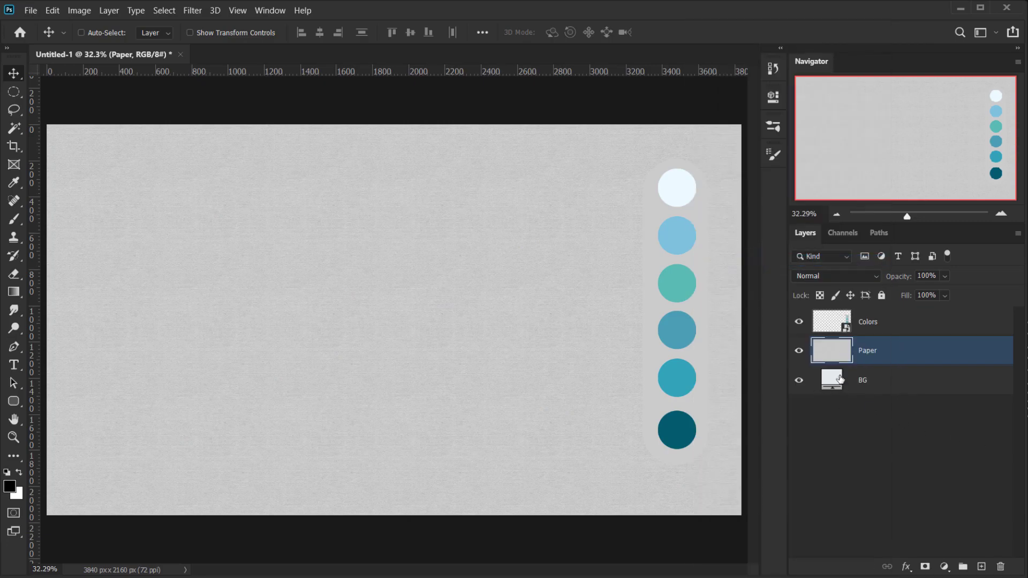
click(836, 274)
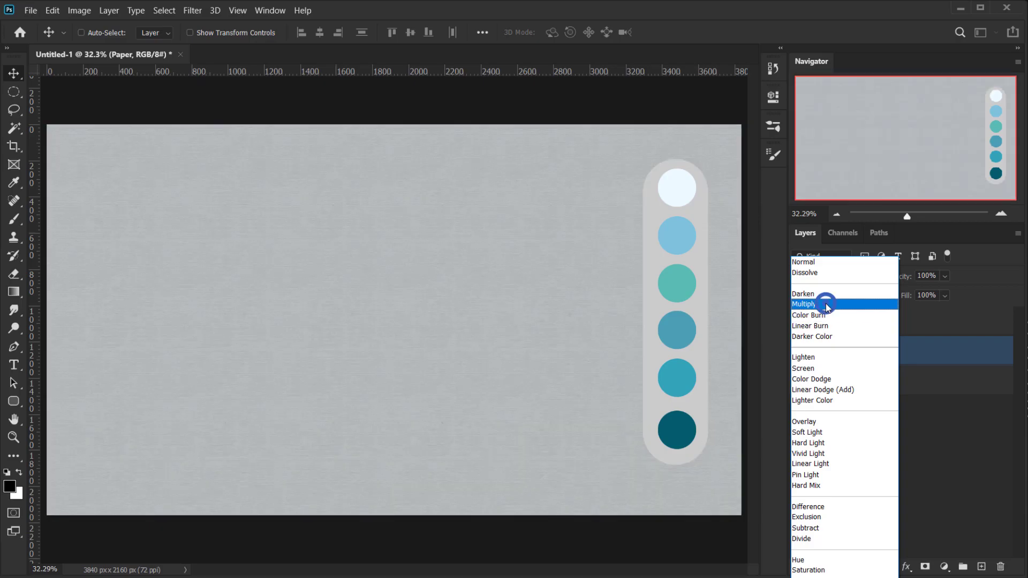
click(826, 303)
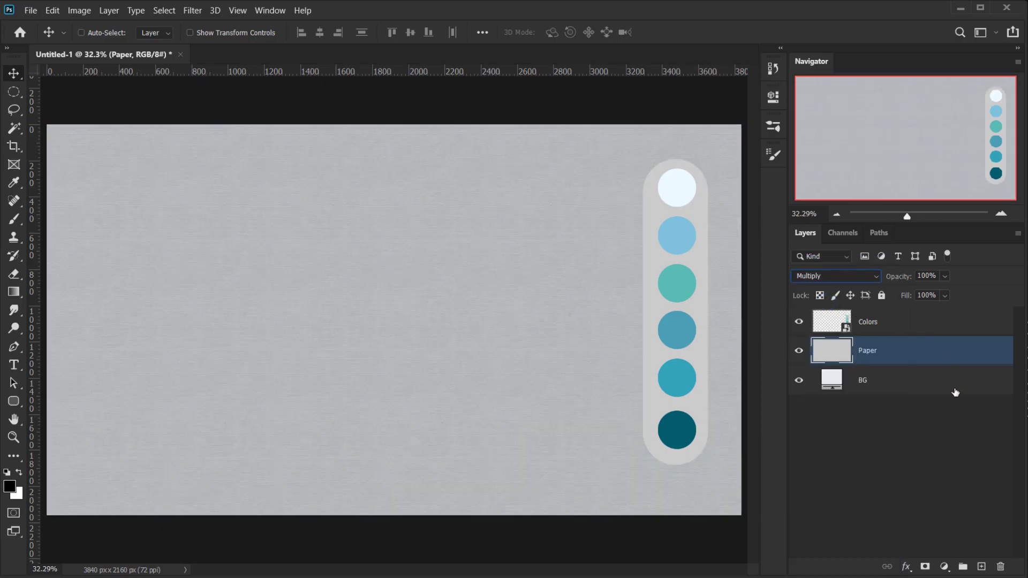
Step: Compare the background with the Paper layer hidden and shown, and examine the paper texture up close
click(798, 350)
click(798, 349)
scroll(383, 289, up, 2)
scroll(383, 289, up, 1)
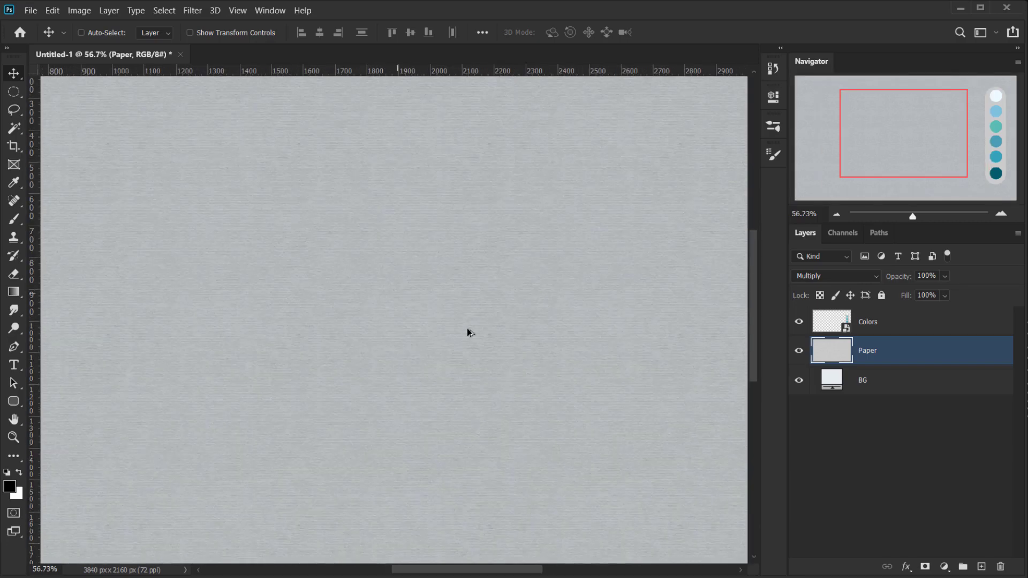
key(ctrl+0)
click(867, 325)
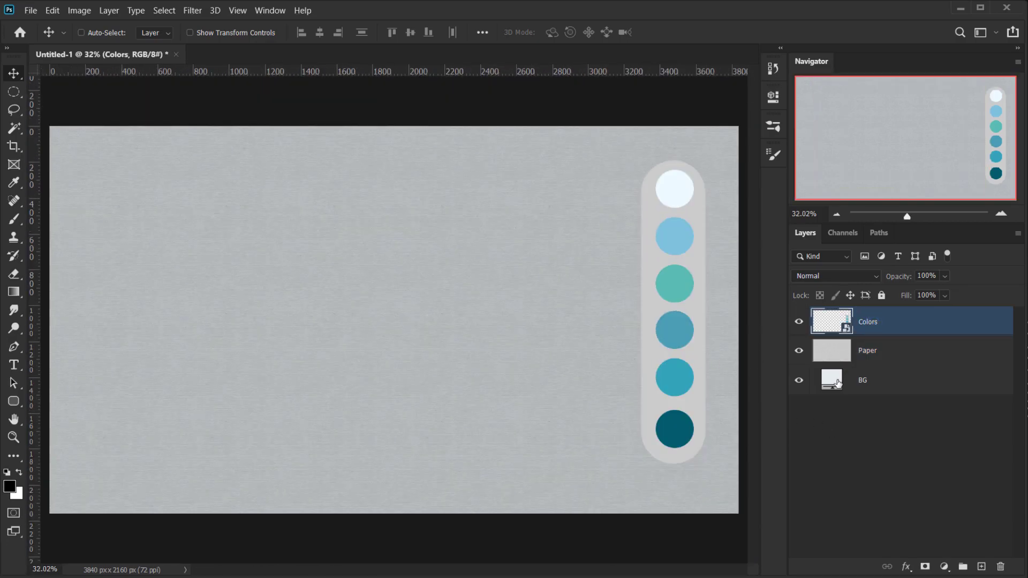
scroll(352, 356, down, 1)
scroll(351, 252, up, 1)
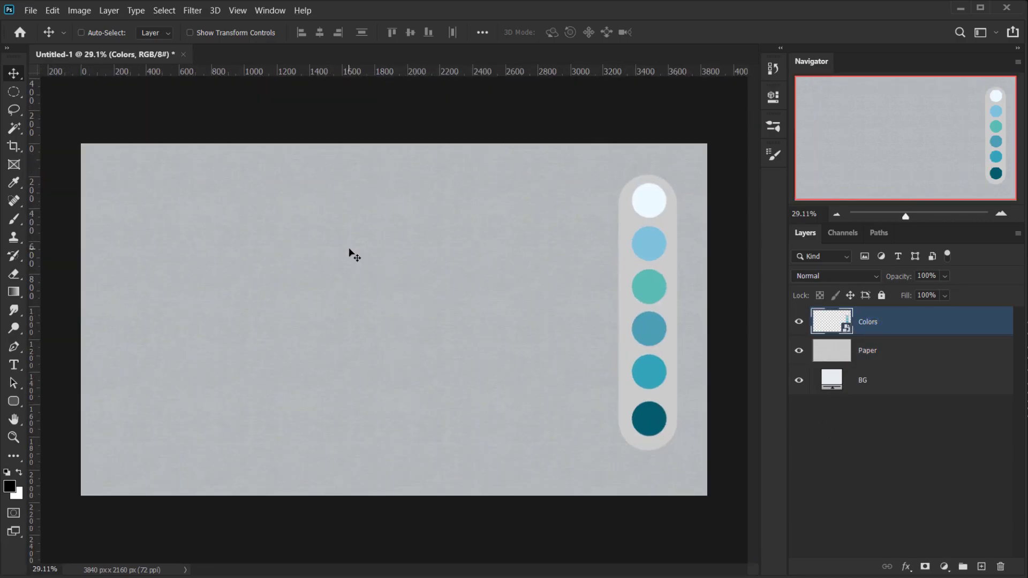
scroll(349, 252, up, 1)
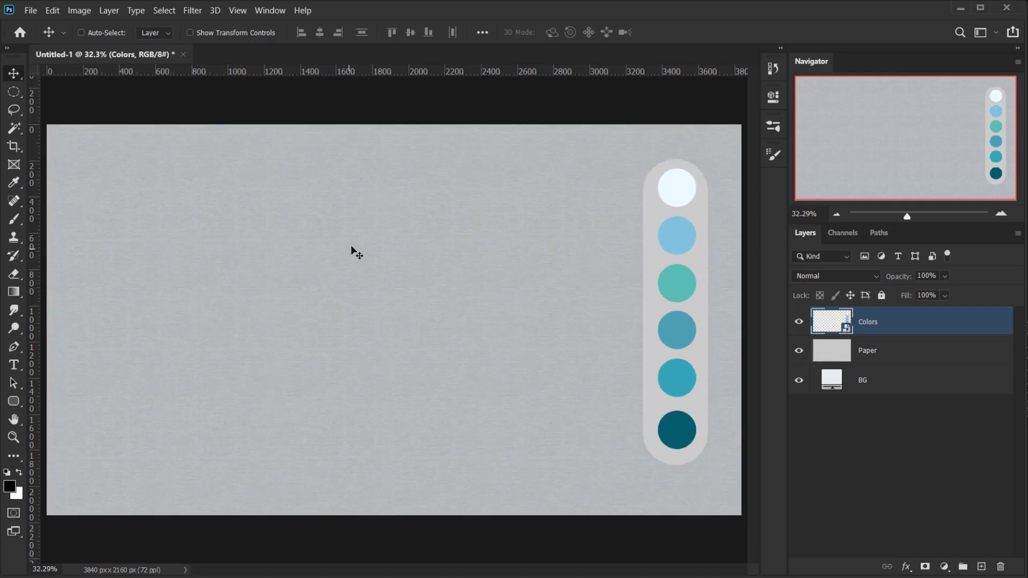
Step: Add a new empty layer above Paper and name it Image
click(891, 353)
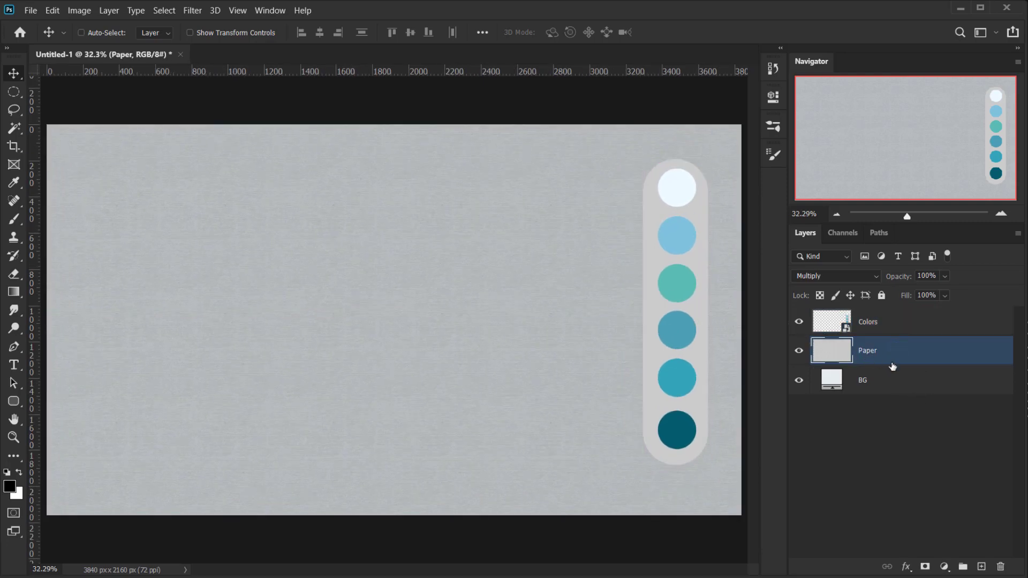
click(980, 566)
double_click(879, 355)
text(Image)
key(Return)
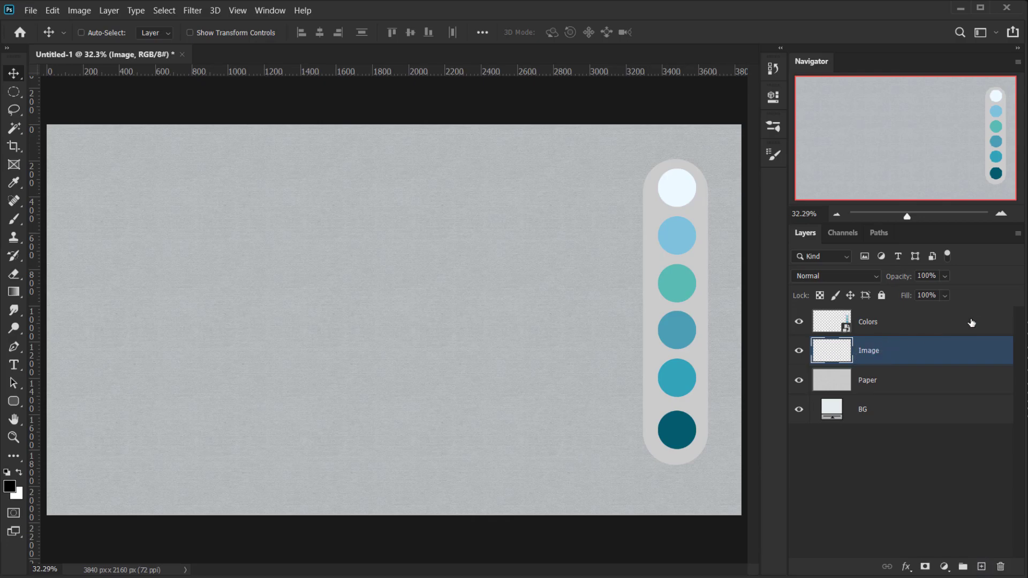
Step: Convert the Image layer to a smart object and open its contents for editing
right_click(905, 355)
click(768, 210)
right_click(906, 357)
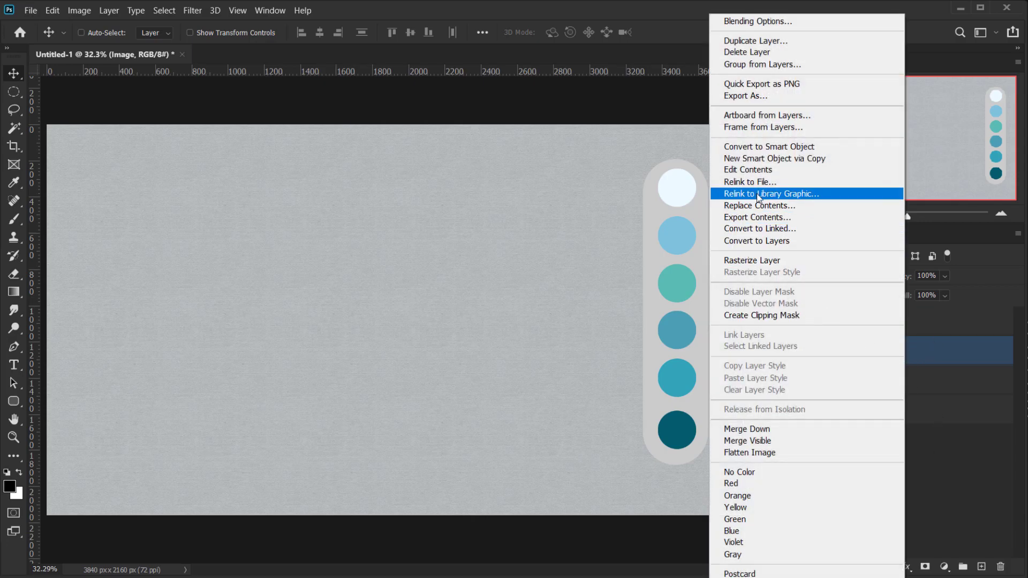
click(754, 169)
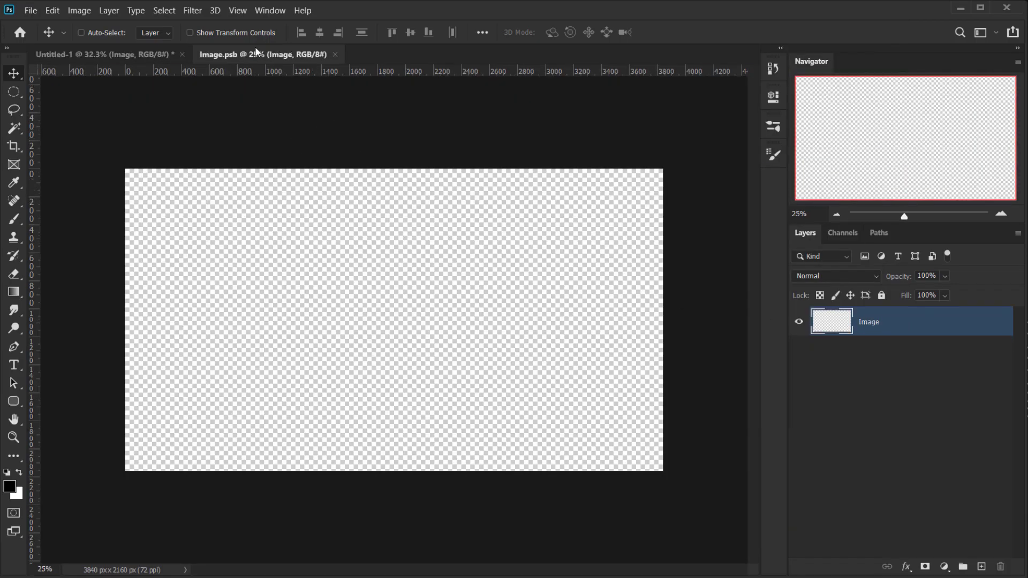
mouse_move(255, 51)
mouse_down()
mouse_move(340, 53)
mouse_move(270, 53)
mouse_up()
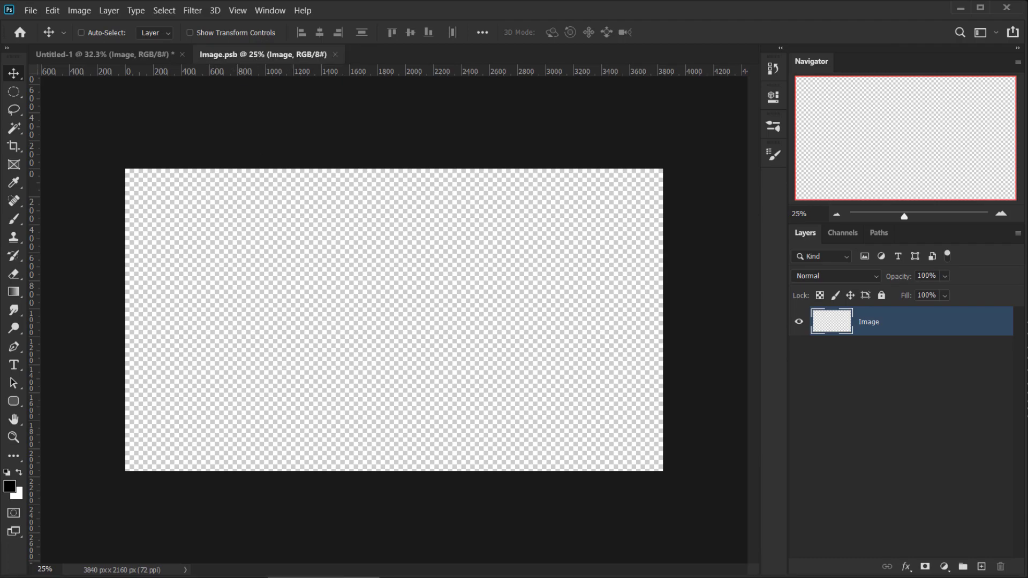
Step: Place the JPG portrait of the woman with braided hair from the Paper Cutout folder into Image.psb
key(alt+Tab)
click(710, 196)
drag(710, 196, 374, 471)
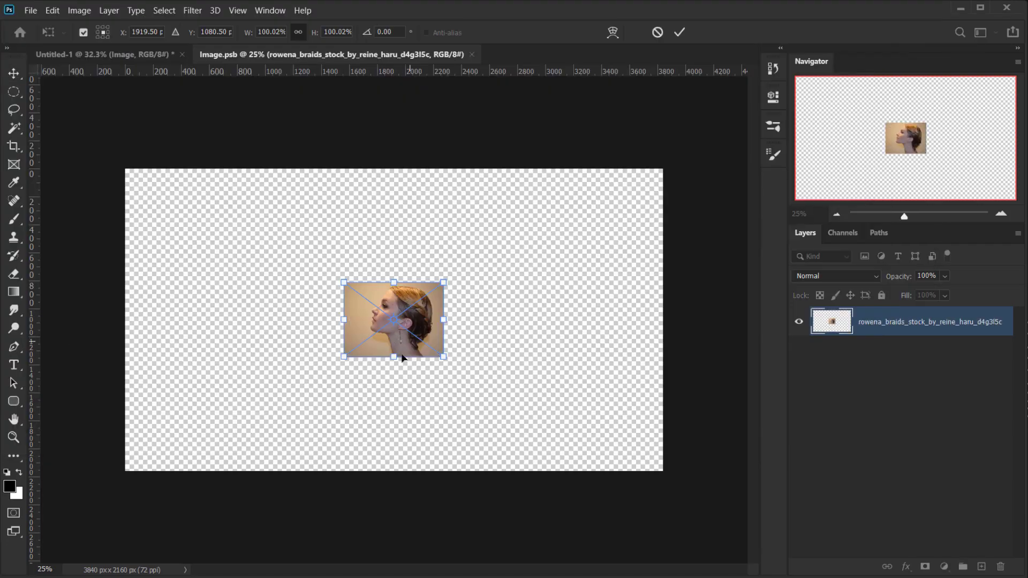
Step: Enlarge the portrait proportionally to nearly the full canvas height, keeping it centred on the canvas
drag(393, 356, 393, 443)
drag(391, 283, 393, 197)
mouse_move(406, 327)
mouse_down()
mouse_move(410, 314)
mouse_move(409, 323)
mouse_up()
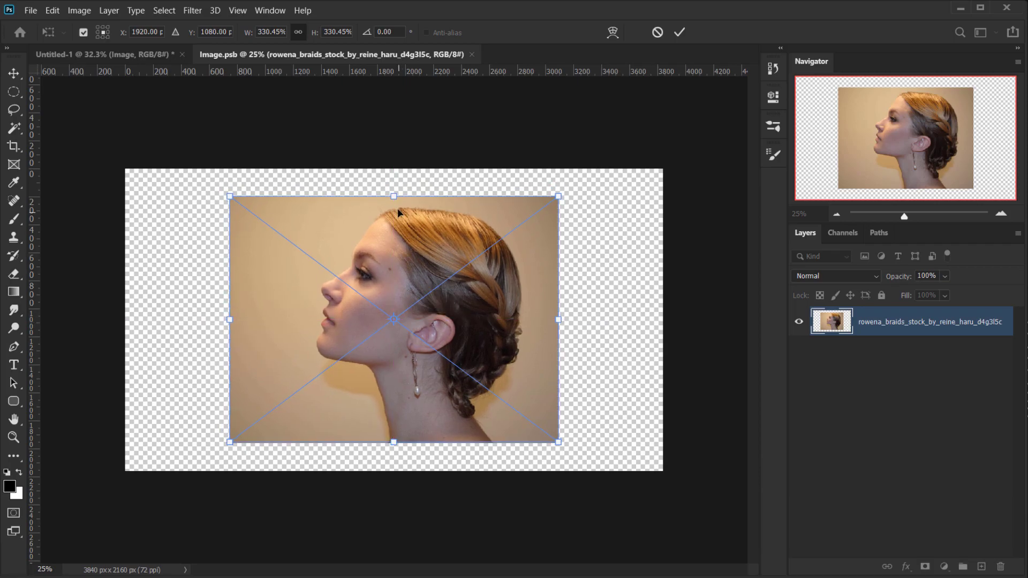
drag(392, 193, 401, 222)
drag(425, 296, 425, 302)
click(680, 31)
drag(463, 362, 462, 364)
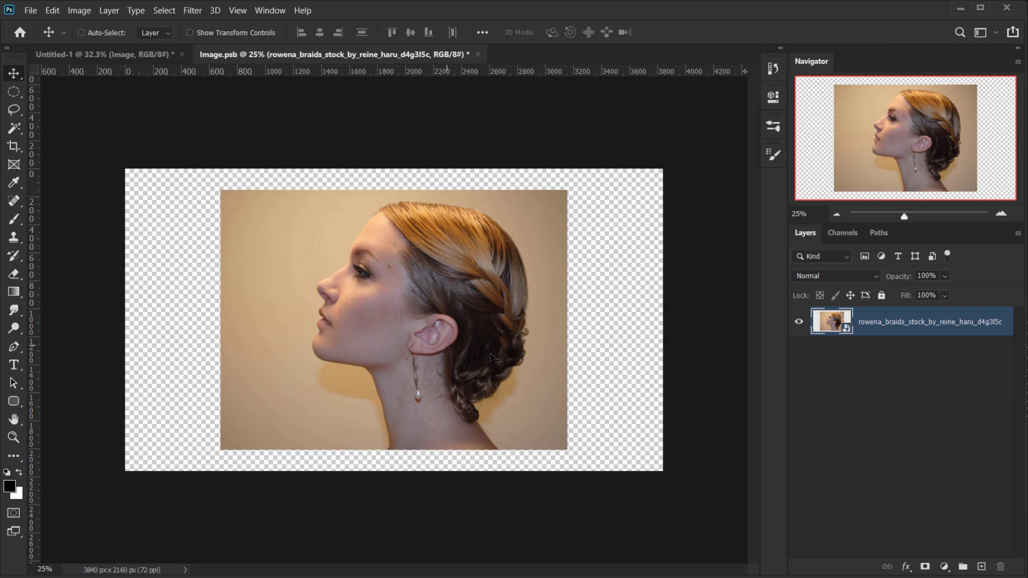
Step: Rasterize the portrait layer and select the woman with Select Subject
right_click(902, 326)
click(771, 262)
click(164, 16)
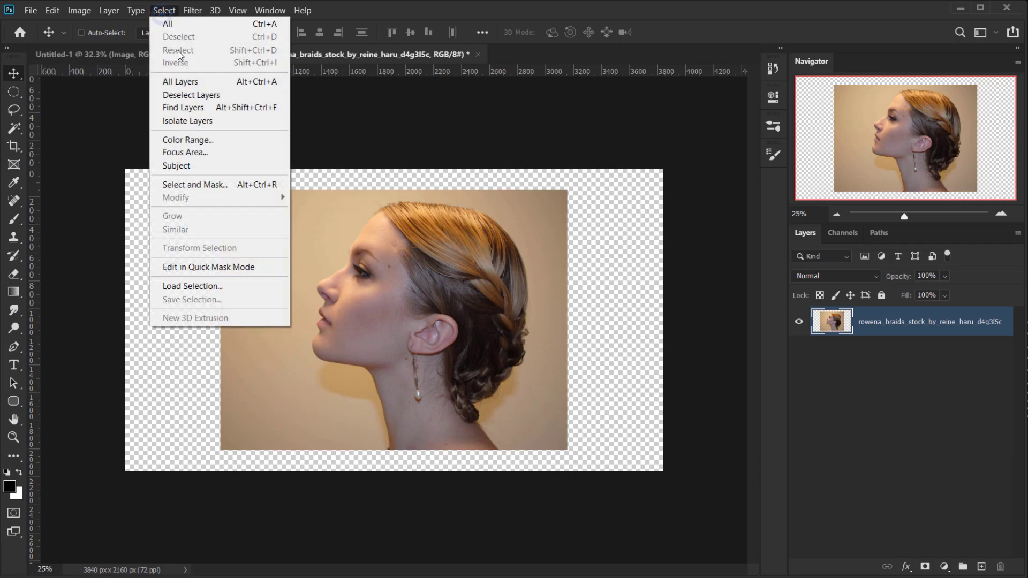
click(178, 166)
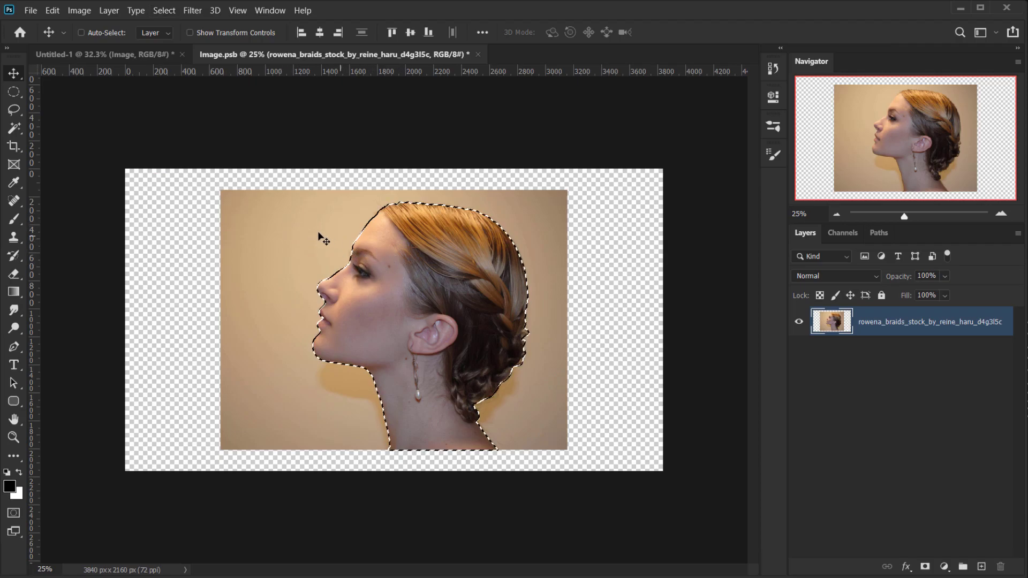
Step: Refine the woman's selection in Select and Mask with slight smoothing and a small inward edge shift
click(164, 10)
click(204, 186)
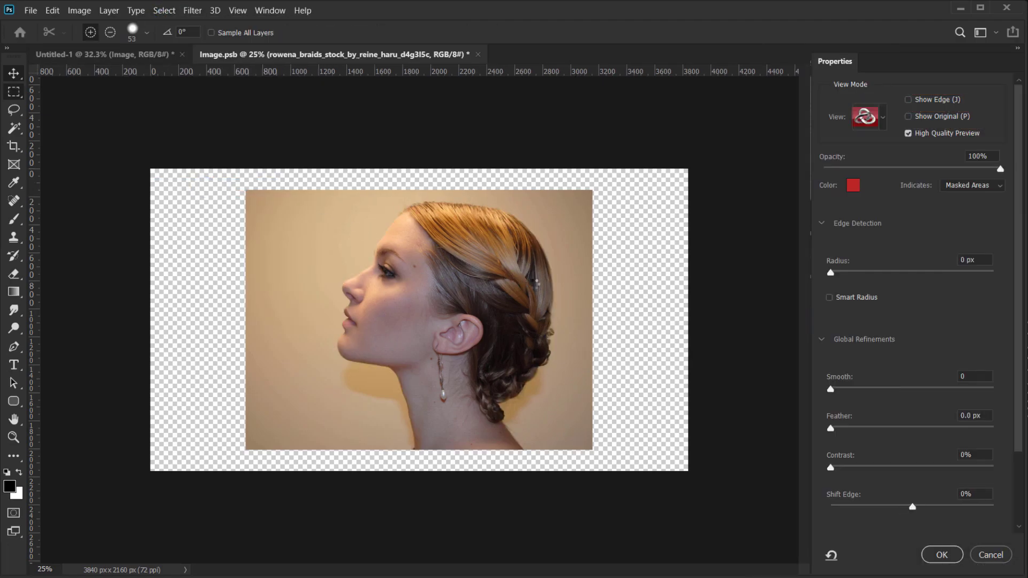
key(alt)
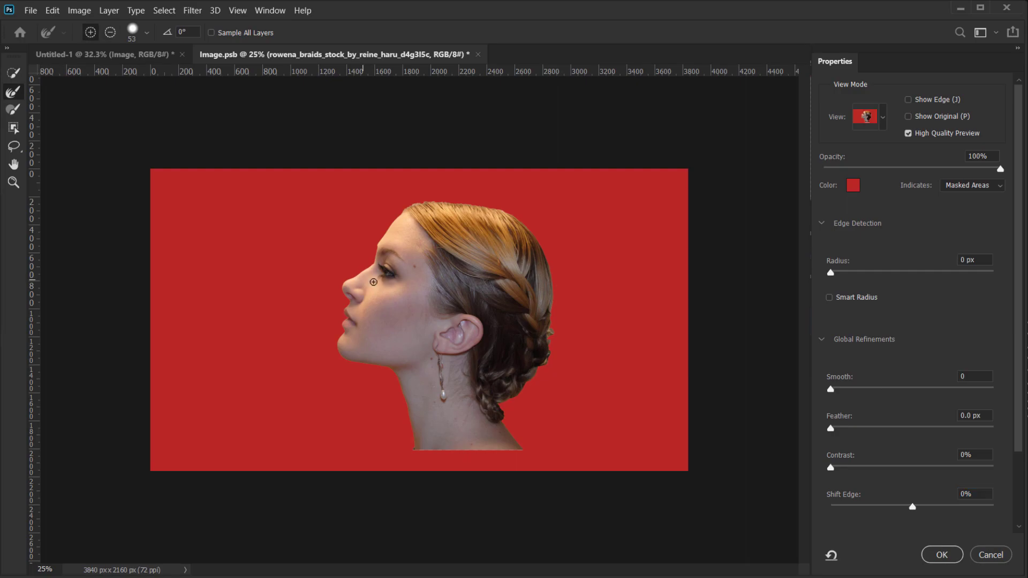
scroll(395, 279, up, 4)
drag(426, 254, 392, 213)
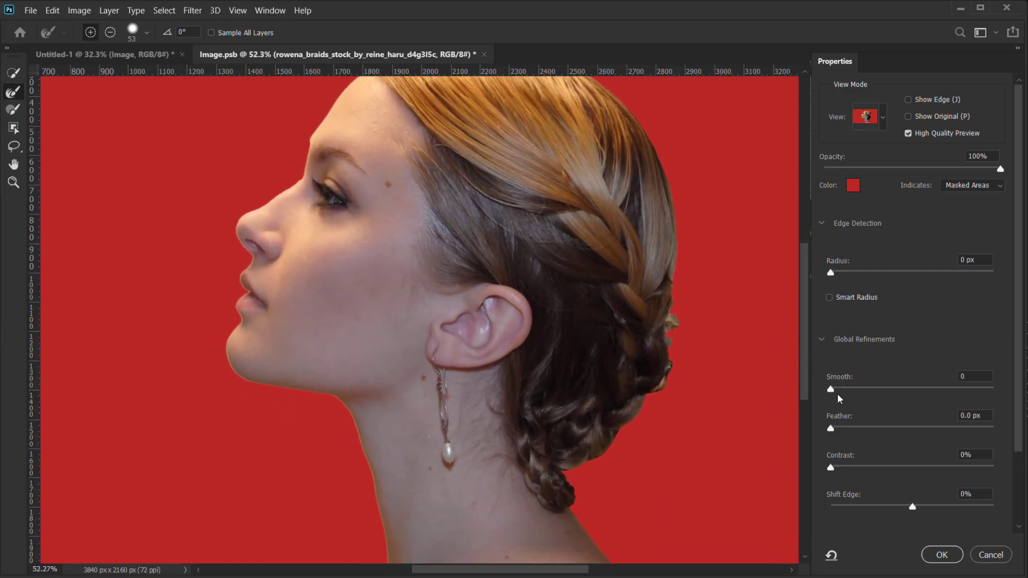
drag(831, 388, 843, 390)
drag(912, 506, 909, 509)
click(942, 555)
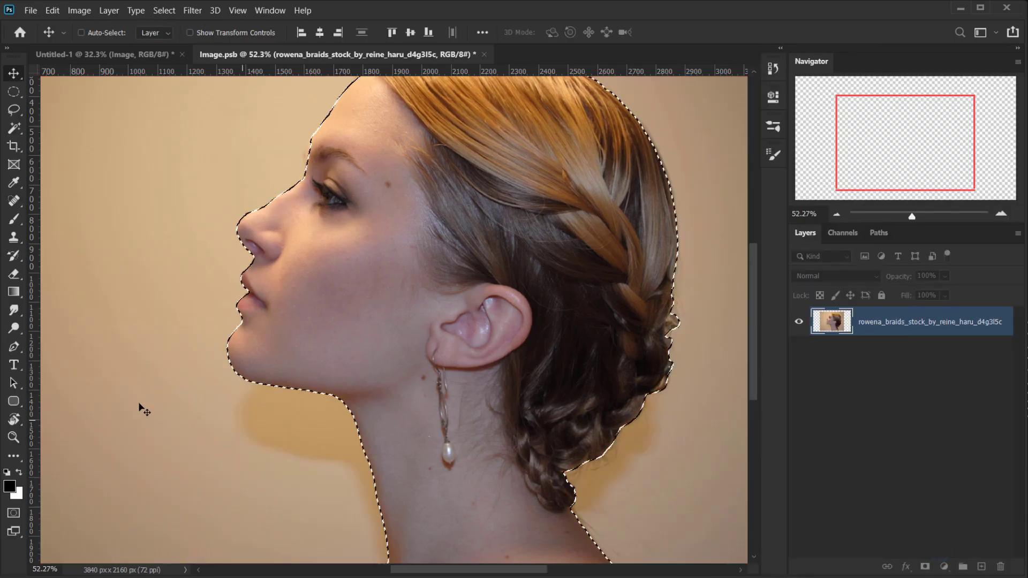
Step: Add a layer mask from the selection to hide the background around the woman
scroll(308, 300, down, 2)
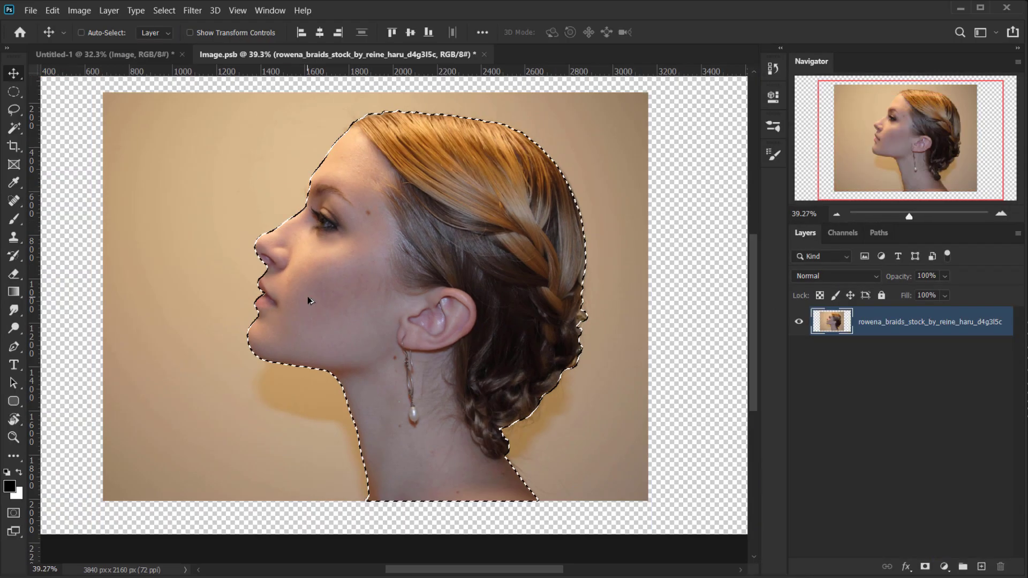
scroll(588, 395, up, 2)
scroll(609, 327, down, 2)
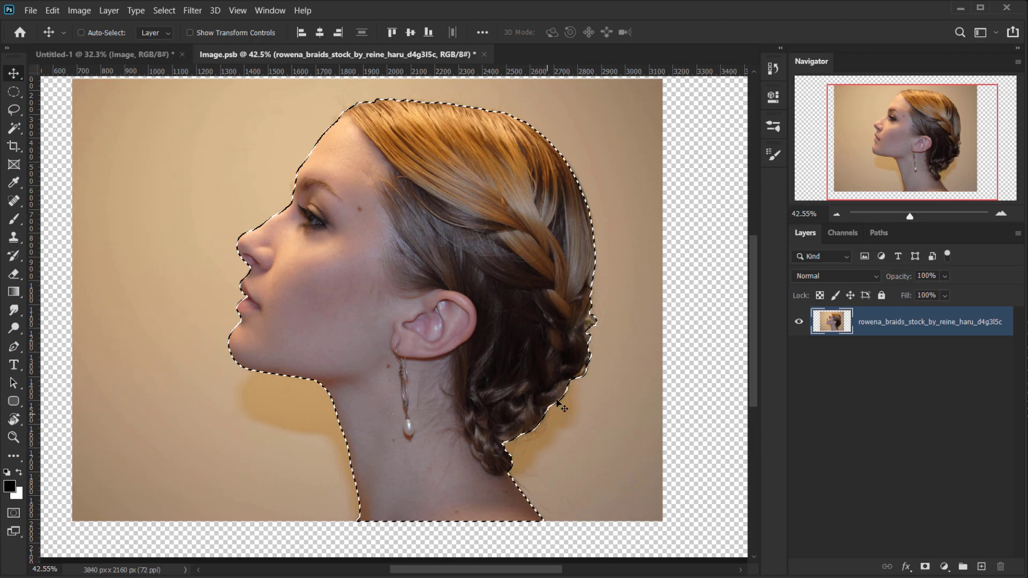
scroll(594, 361, up, 5)
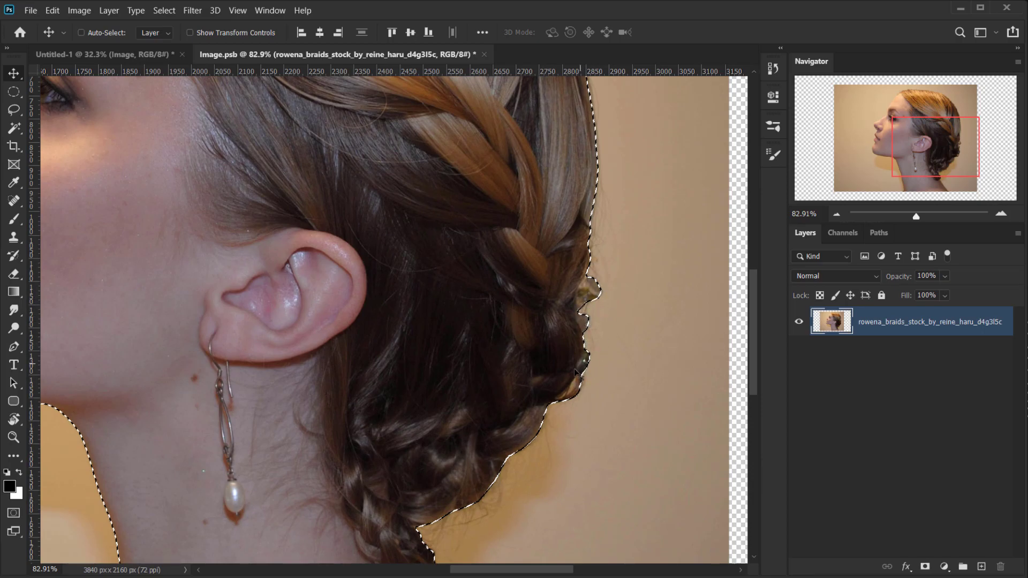
scroll(542, 375, down, 5)
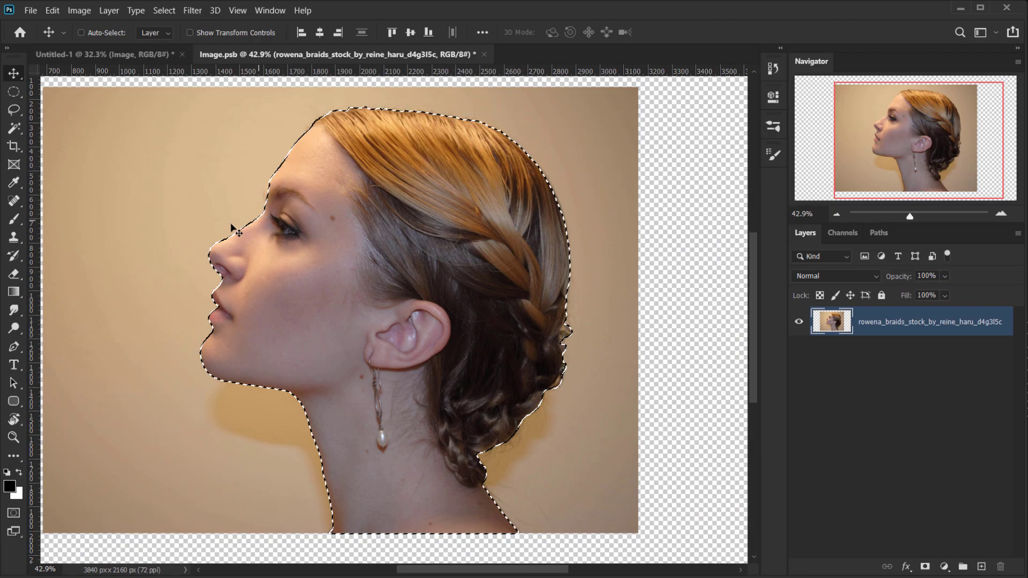
scroll(309, 452, down, 2)
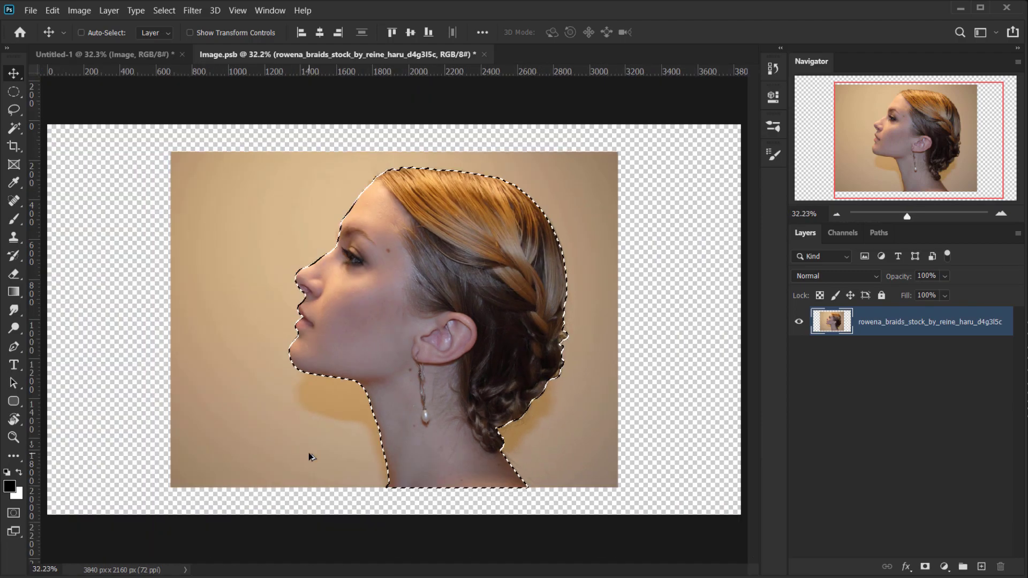
click(924, 566)
scroll(451, 378, up, 3)
drag(541, 315, 458, 305)
scroll(324, 391, down, 4)
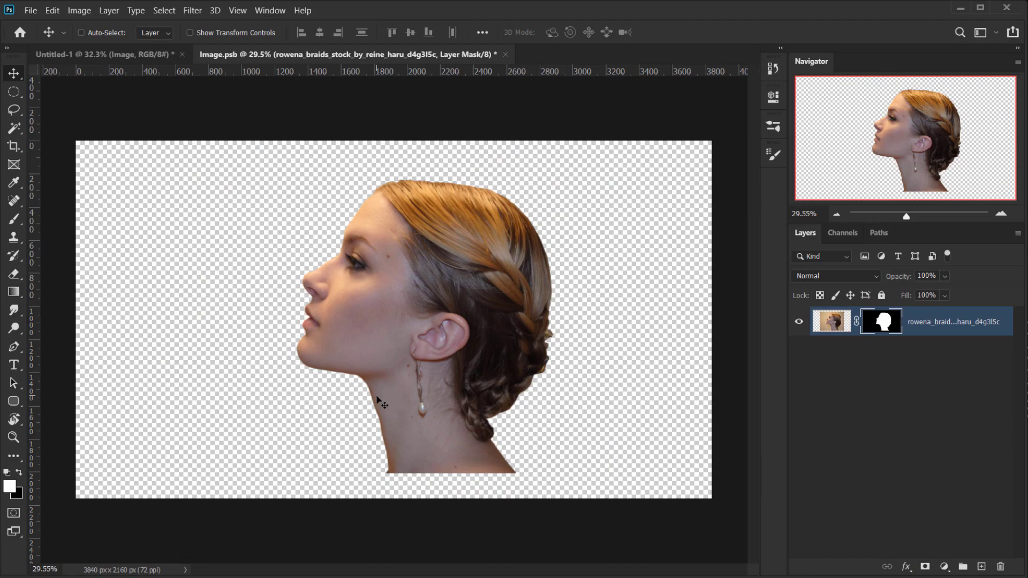
Step: Draw a closed, curved Pen tool path around the base of the neck, sweeping from the throat to the nape
scroll(432, 459, up, 3)
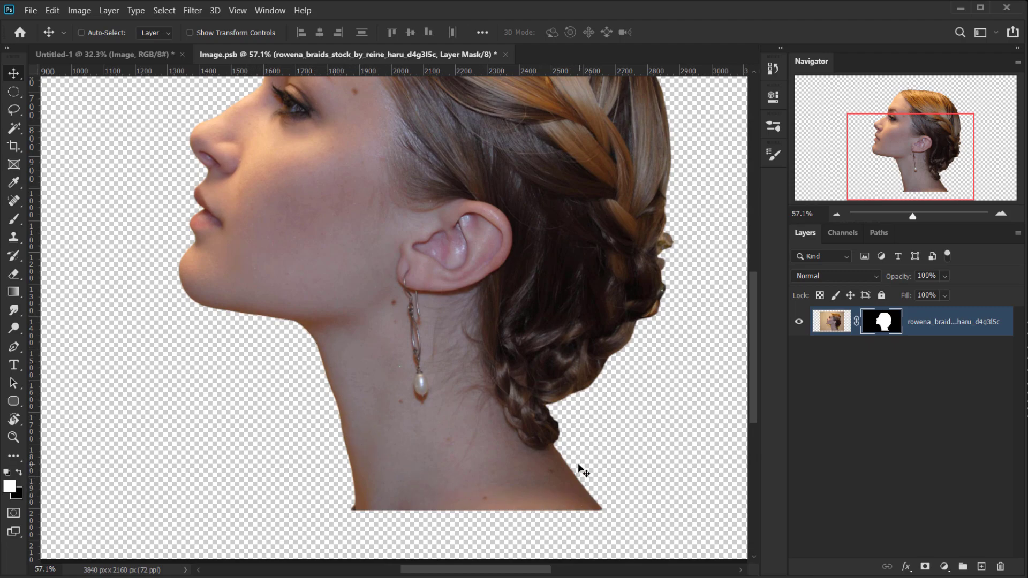
click(16, 345)
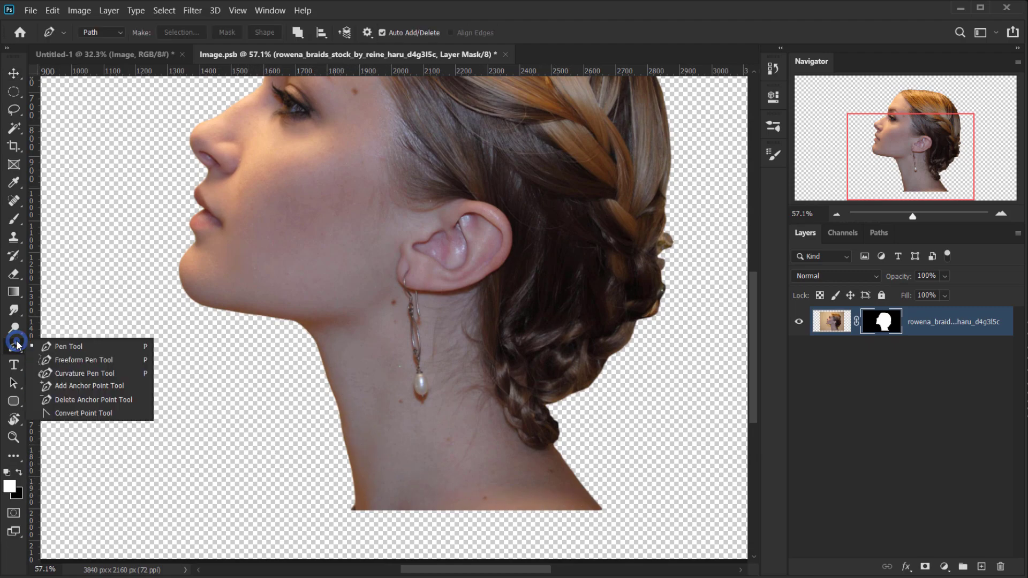
click(43, 347)
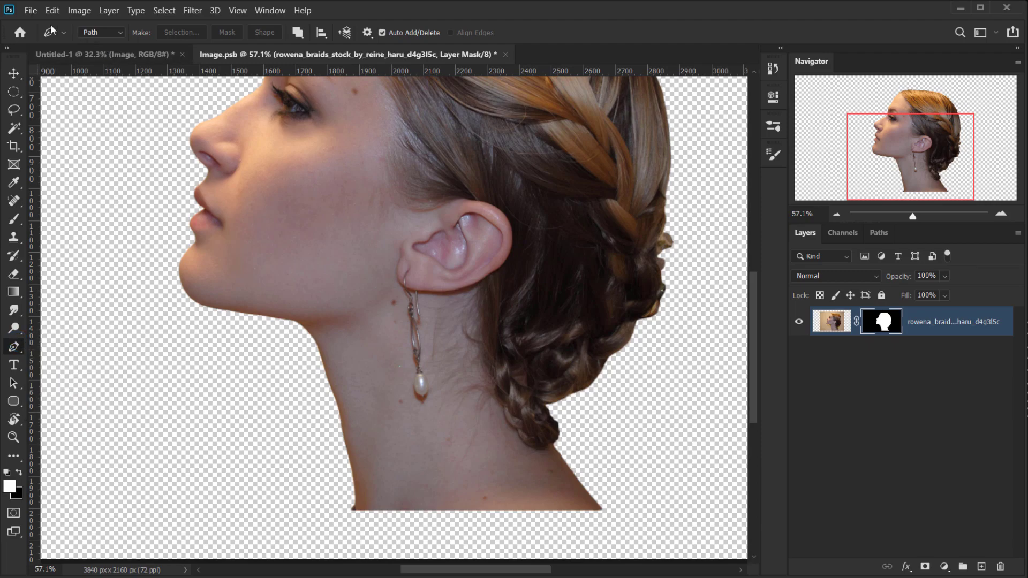
scroll(317, 403, down, 2)
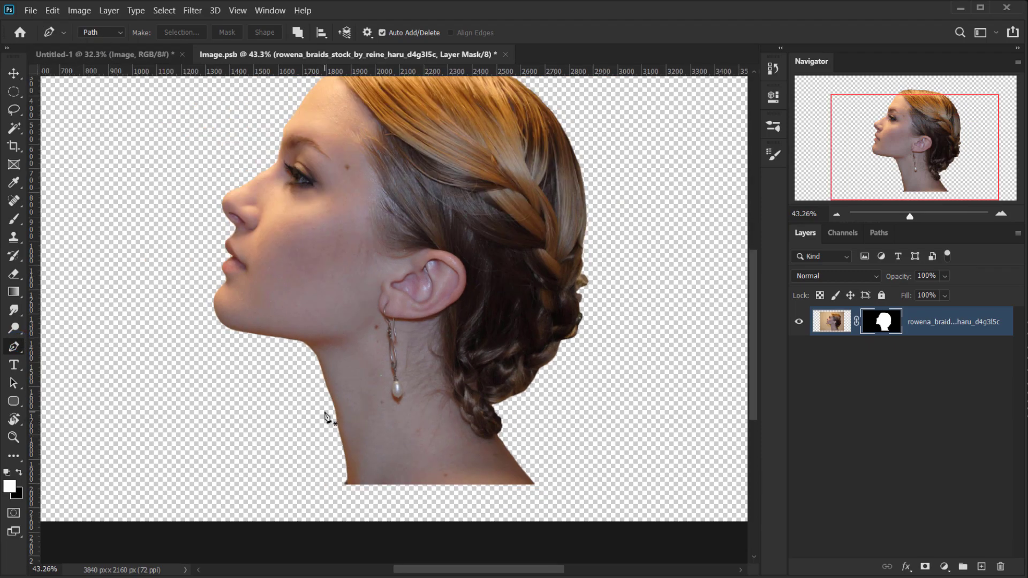
drag(313, 392, 360, 440)
mouse_move(492, 471)
mouse_down()
mouse_move(541, 469)
mouse_move(479, 484)
mouse_up()
mouse_move(312, 394)
mouse_down()
mouse_move(310, 377)
mouse_move(311, 387)
mouse_up()
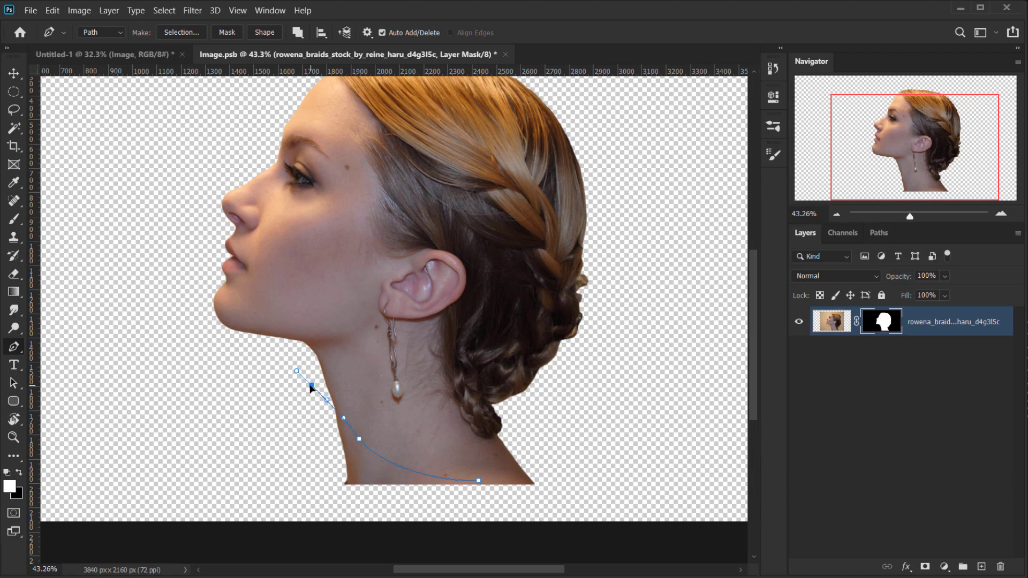
drag(539, 437, 599, 462)
drag(554, 516, 489, 525)
drag(325, 498, 343, 560)
click(311, 385)
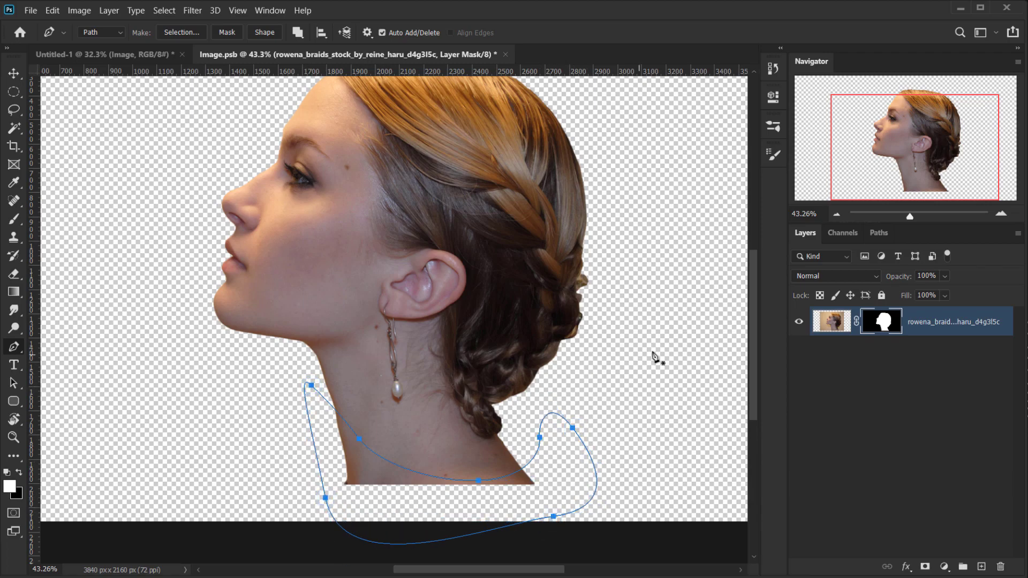
Step: Convert the neck path to a selection, clear that area on the layer mask and deselect
key(ctrl+Return)
click(881, 319)
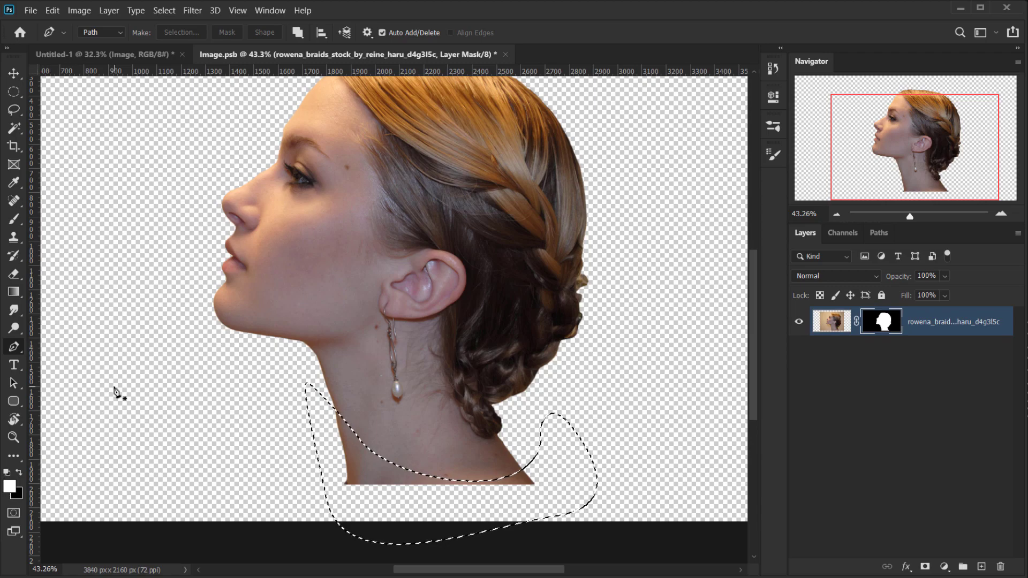
key(Delete)
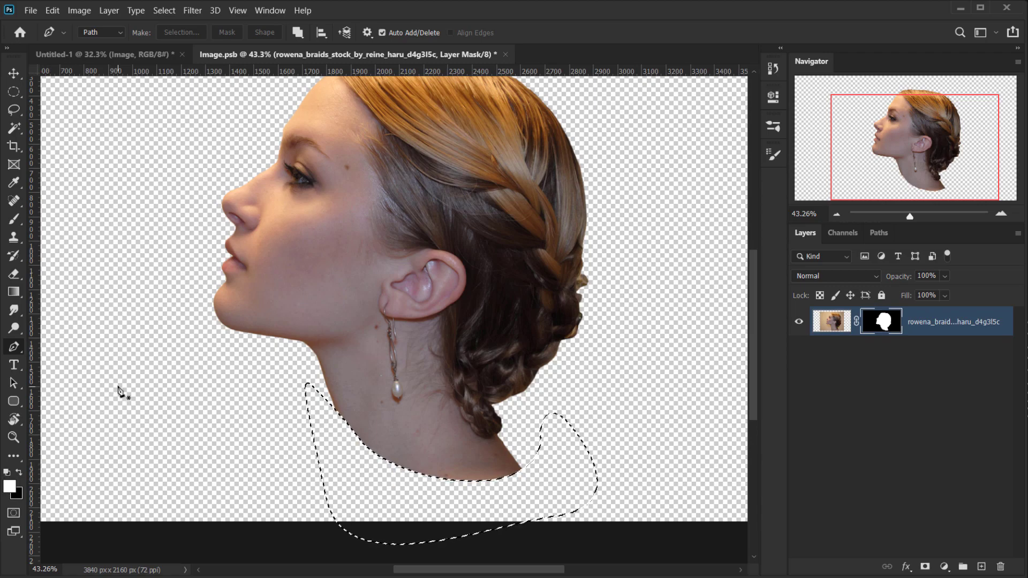
key(ctrl+d)
Step: Trim the angular corner at the front of the neck from the mask using a small closed pen path as the selection
scroll(367, 468, up, 5)
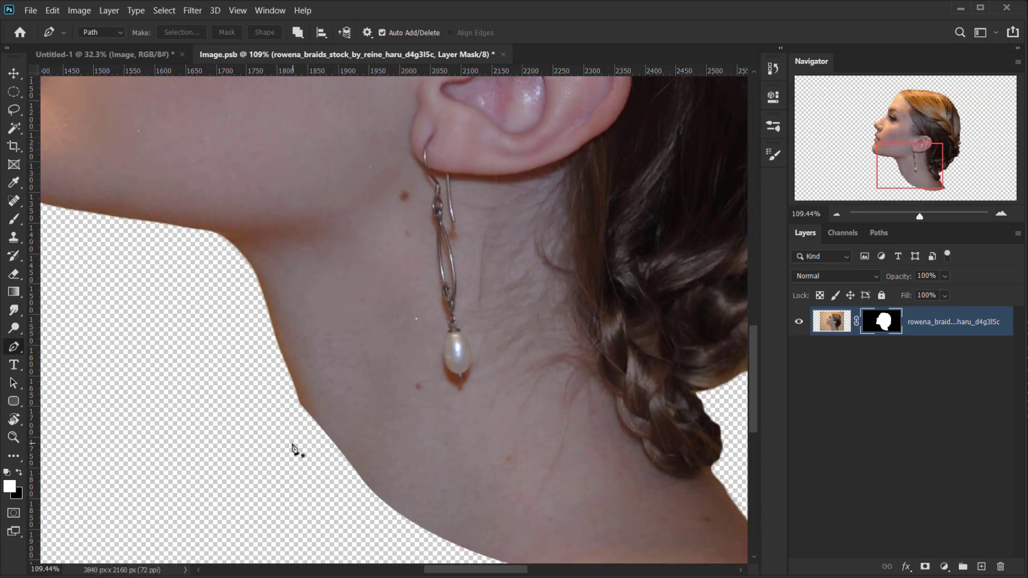
scroll(292, 449, up, 1)
click(267, 332)
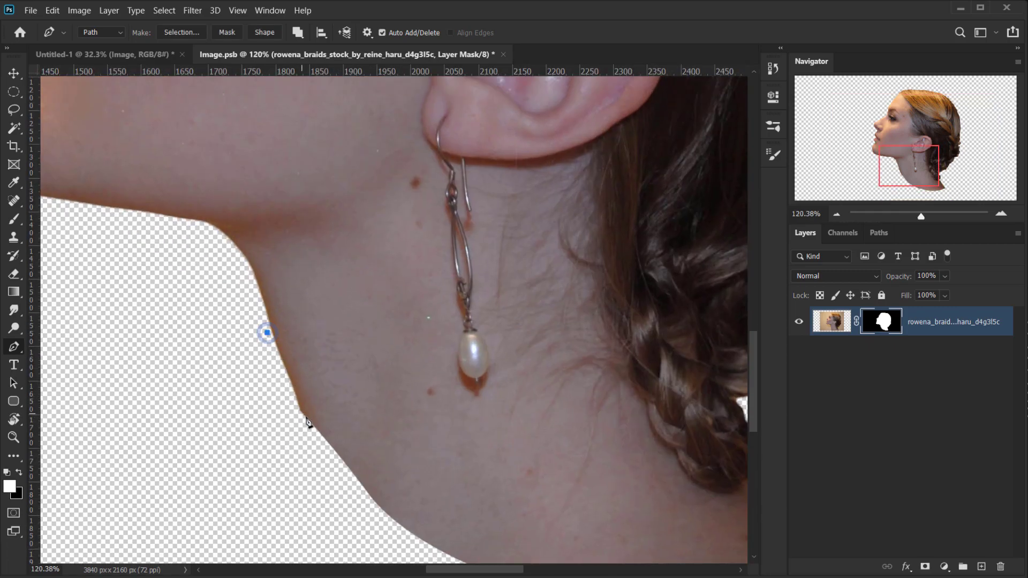
drag(320, 436, 335, 470)
drag(319, 436, 325, 441)
scroll(338, 487, down, 3)
drag(344, 513, 322, 528)
drag(247, 429, 248, 401)
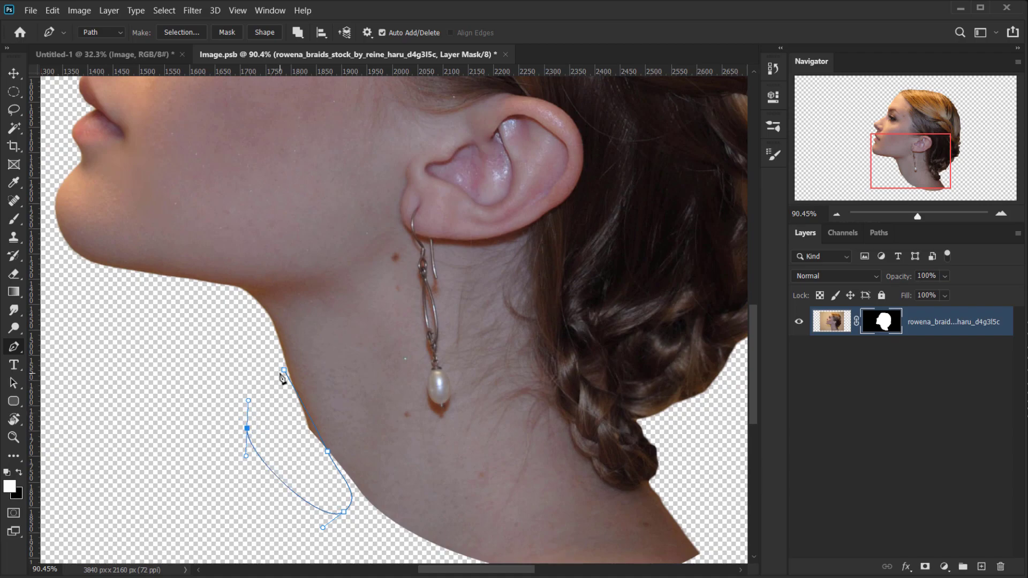
click(284, 371)
key(ctrl+Return)
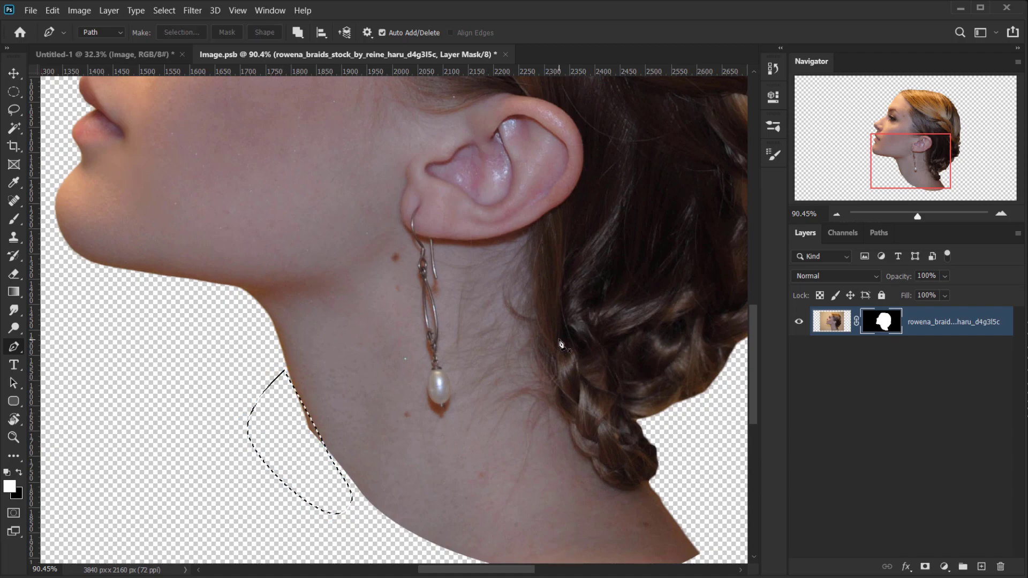
key(ctrl+d)
scroll(348, 361, down, 5)
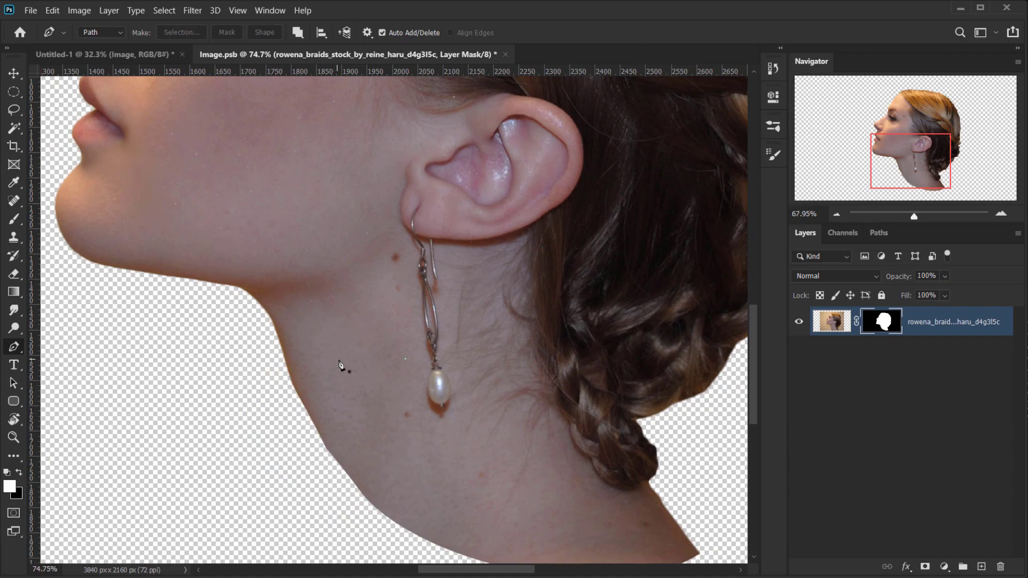
Step: Set up a hard 73 px brush at 100% opacity and 100% flow, with black as the foreground colour
key(b)
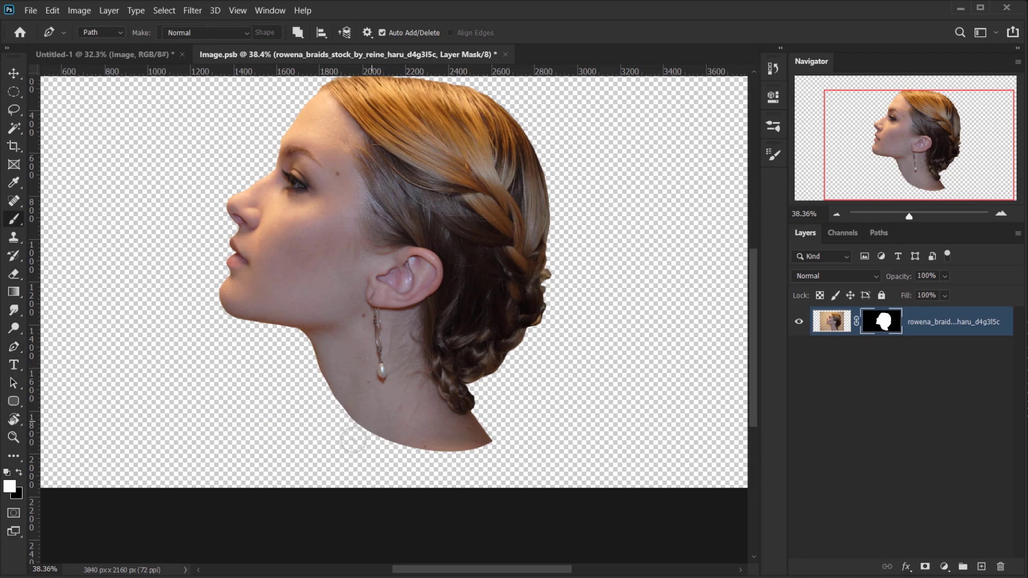
scroll(340, 400, up, 6)
drag(237, 406, 228, 409)
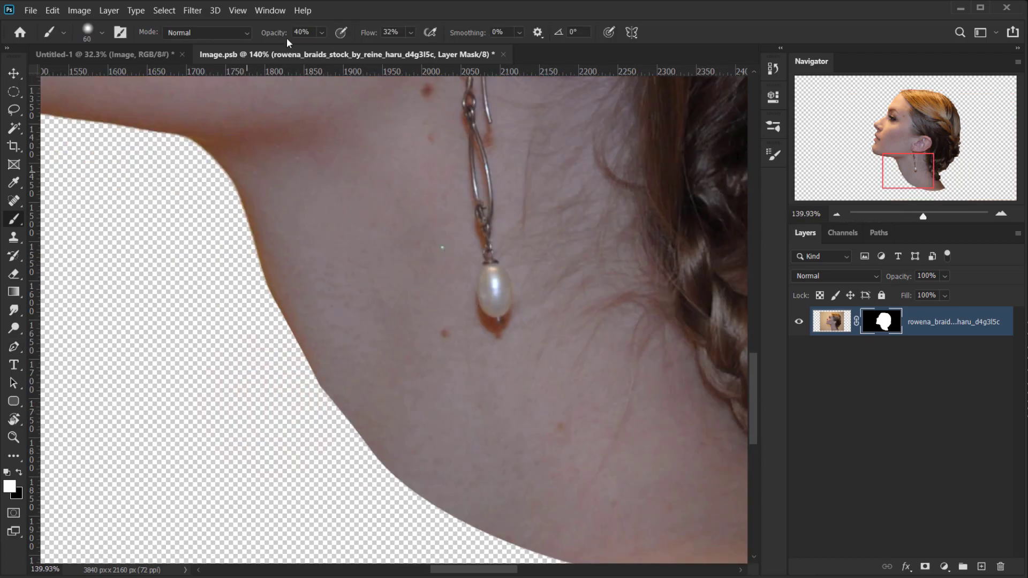
drag(369, 32, 399, 32)
mouse_move(270, 430)
mouse_down()
mouse_move(263, 438)
mouse_move(311, 570)
mouse_up()
drag(252, 303, 333, 568)
click(264, 28)
drag(273, 33, 348, 44)
click(233, 272)
key(x)
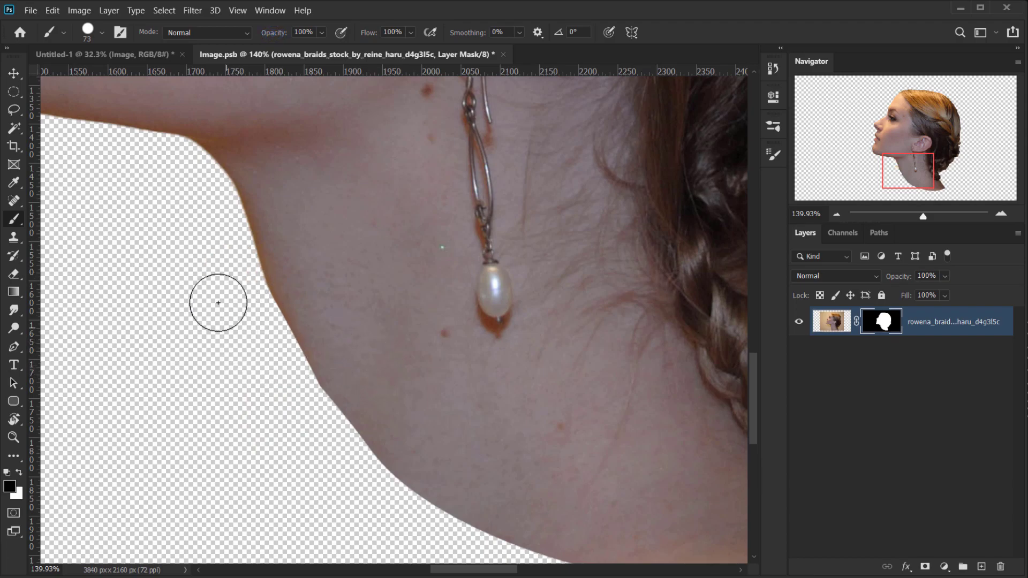
Step: Paint black on the mask in straight connected strokes along the front of the neck to smooth its edge
click(227, 249)
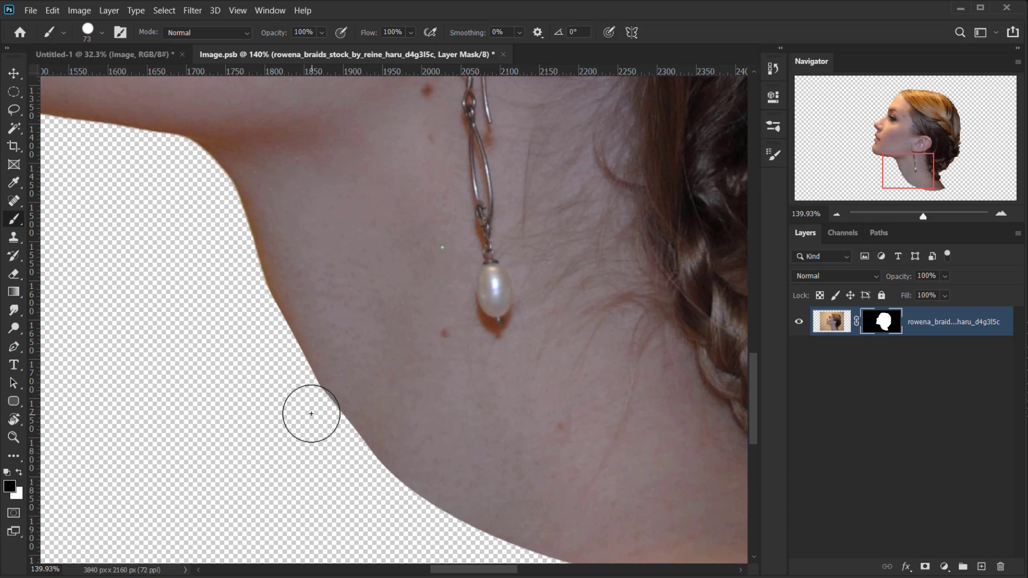
shift+click(307, 414)
shift+click(345, 468)
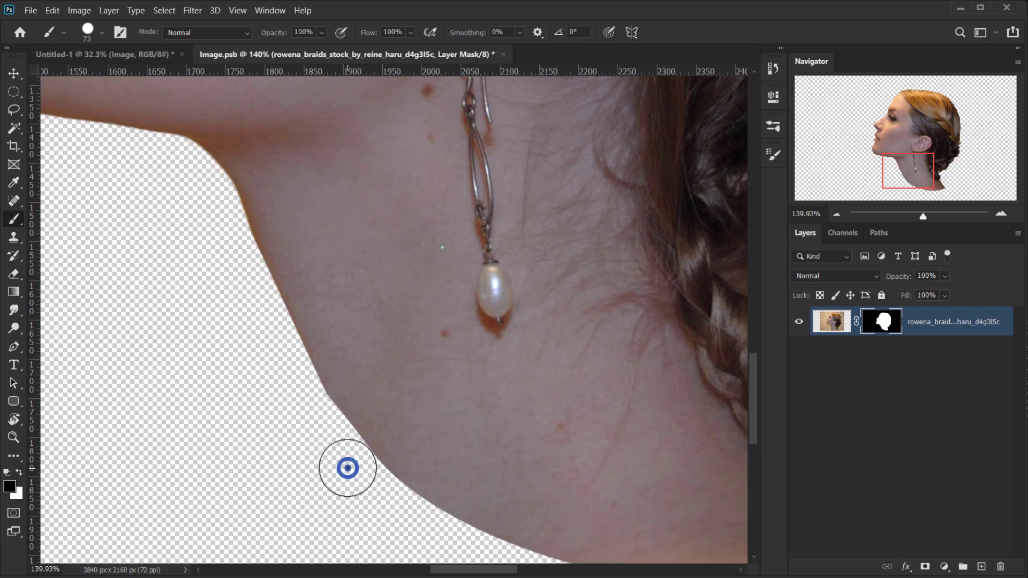
click(281, 368)
click(323, 436)
scroll(340, 461, down, 8)
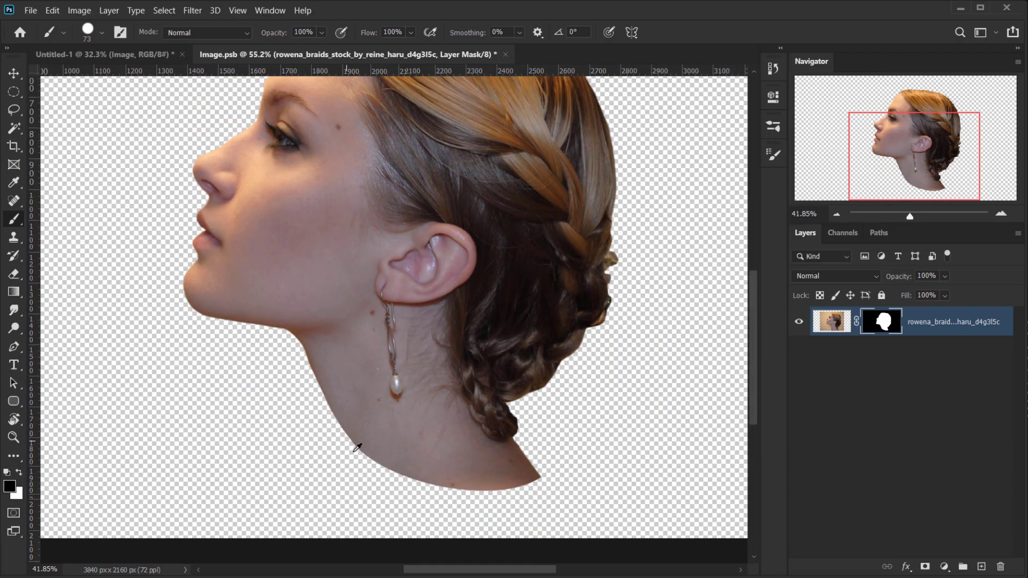
Step: Round off the pointed corner at the back of the neck by painting black on the mask
scroll(523, 491, up, 8)
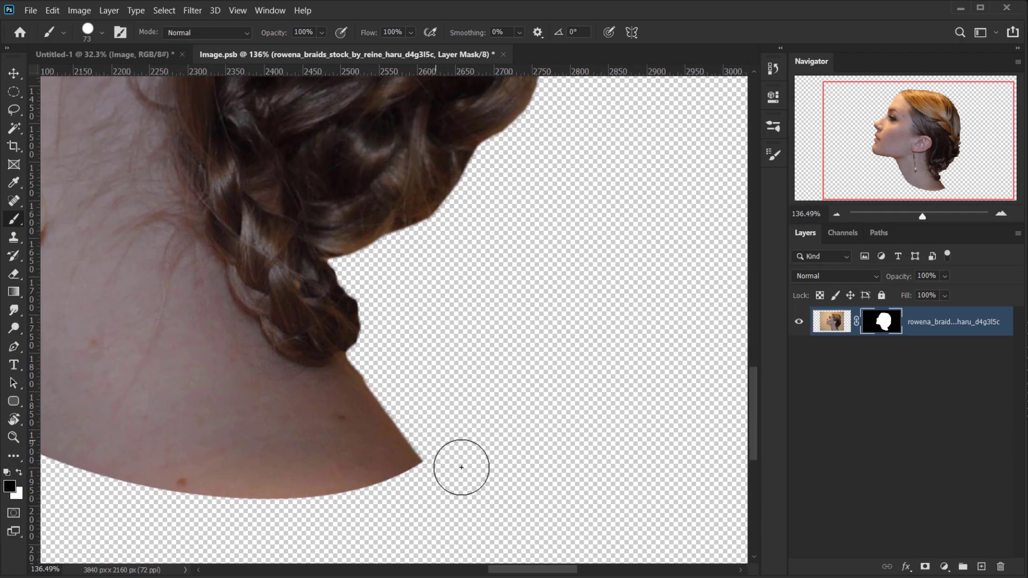
click(439, 426)
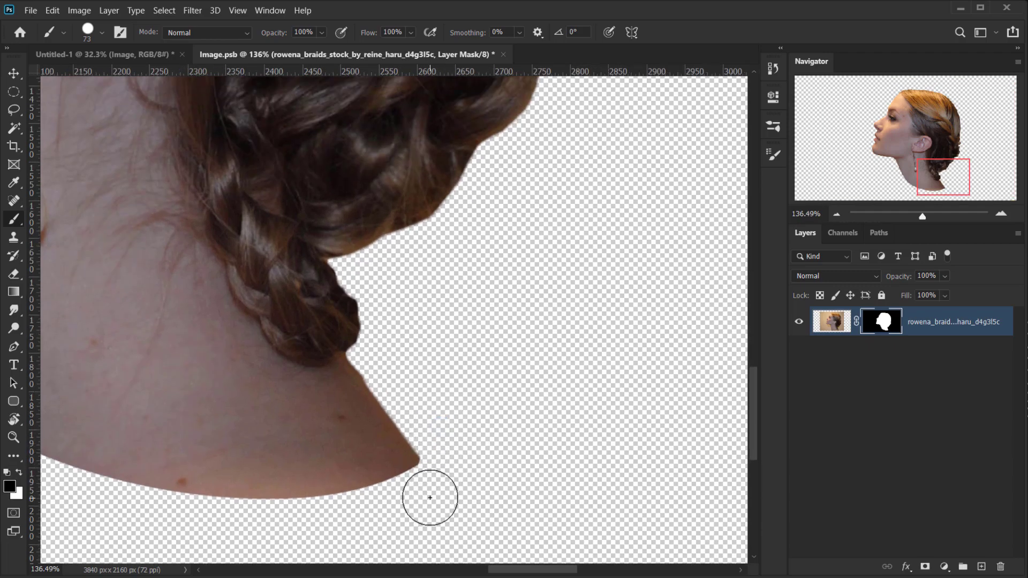
mouse_move(447, 435)
mouse_down()
mouse_move(432, 479)
mouse_move(380, 516)
mouse_move(433, 491)
mouse_move(365, 525)
mouse_up()
mouse_move(413, 388)
mouse_down()
mouse_move(437, 426)
mouse_move(442, 463)
mouse_move(427, 503)
mouse_up()
drag(448, 468, 414, 499)
scroll(442, 433, down, 6)
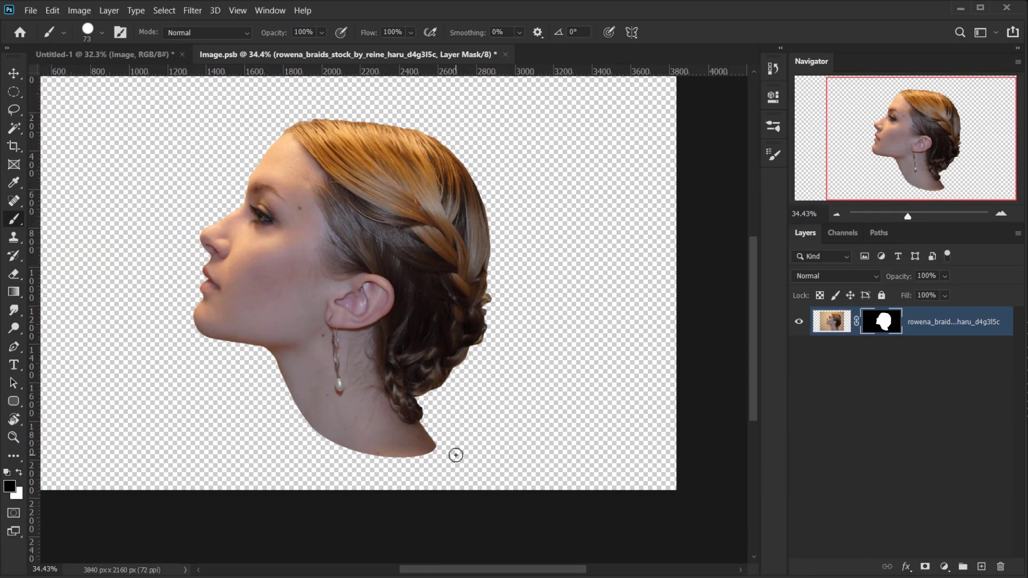
scroll(521, 446, up, 1)
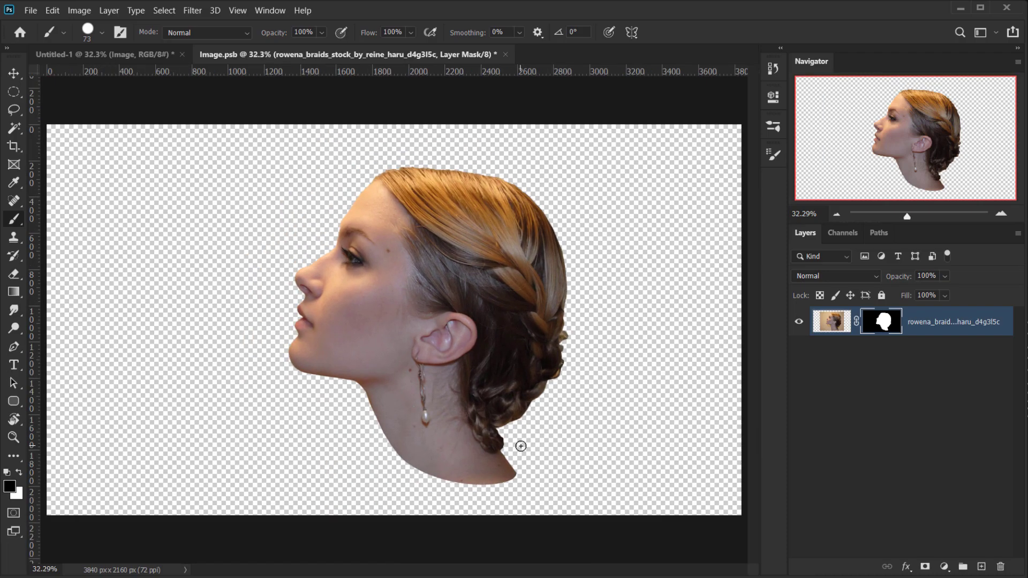
Step: Free Transform the masked portrait, moving it slightly left and enlarging it a little
click(832, 321)
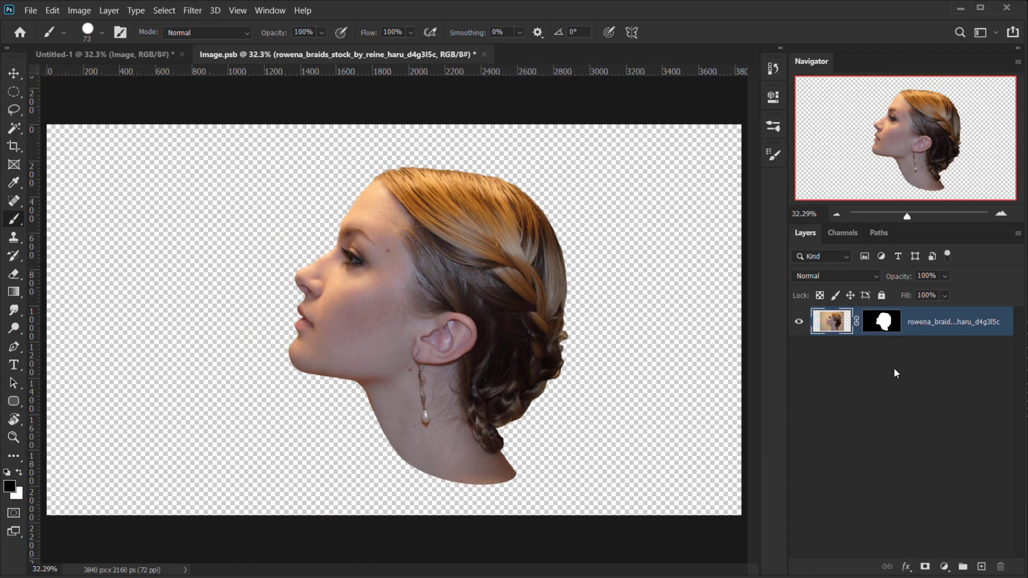
key(ctrl+t)
drag(477, 385, 456, 383)
drag(374, 488, 375, 491)
drag(397, 445, 388, 440)
click(693, 31)
key(b)
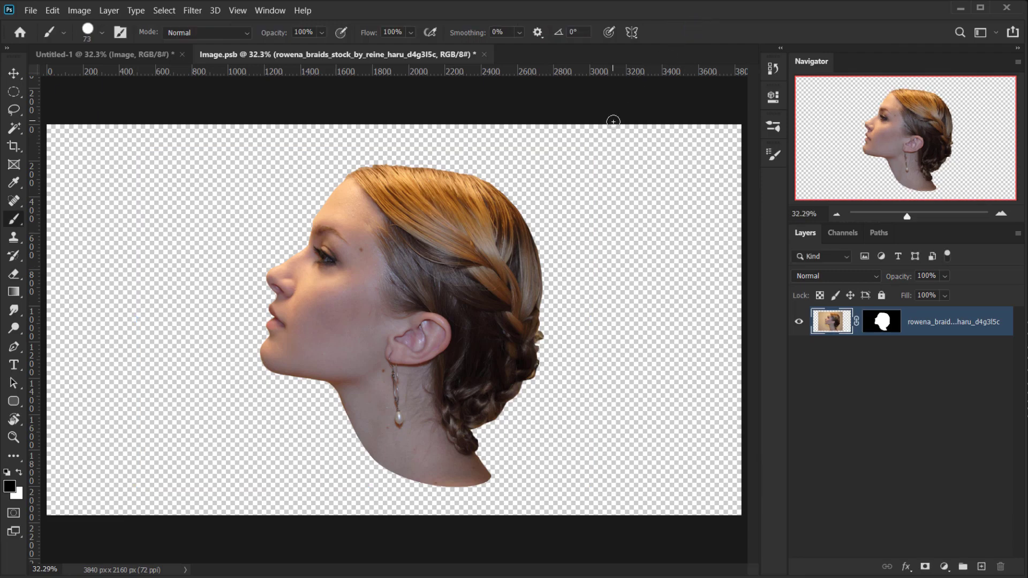
Step: Save the changes to the Image.psb smart object and close it
key(v)
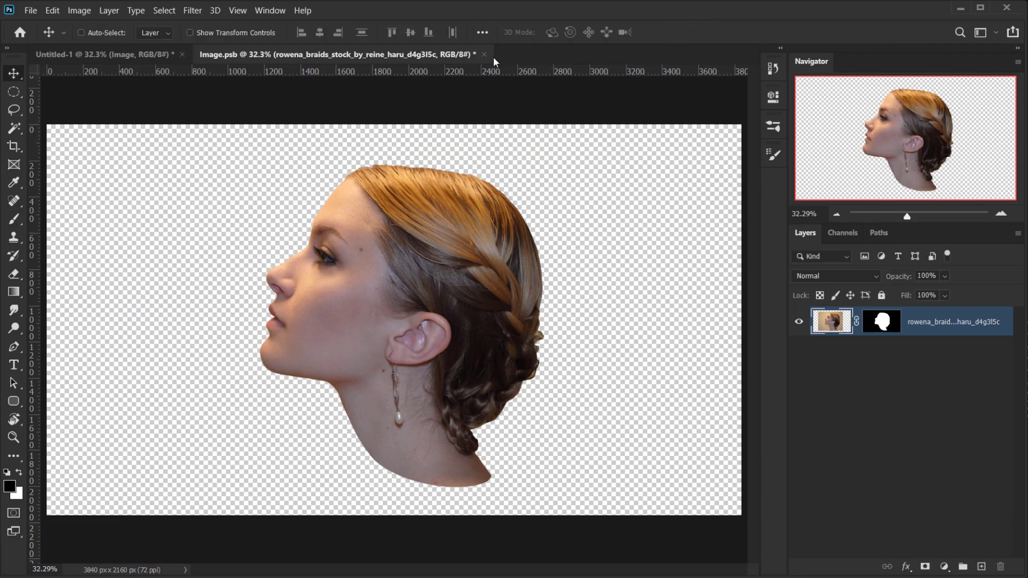
click(484, 53)
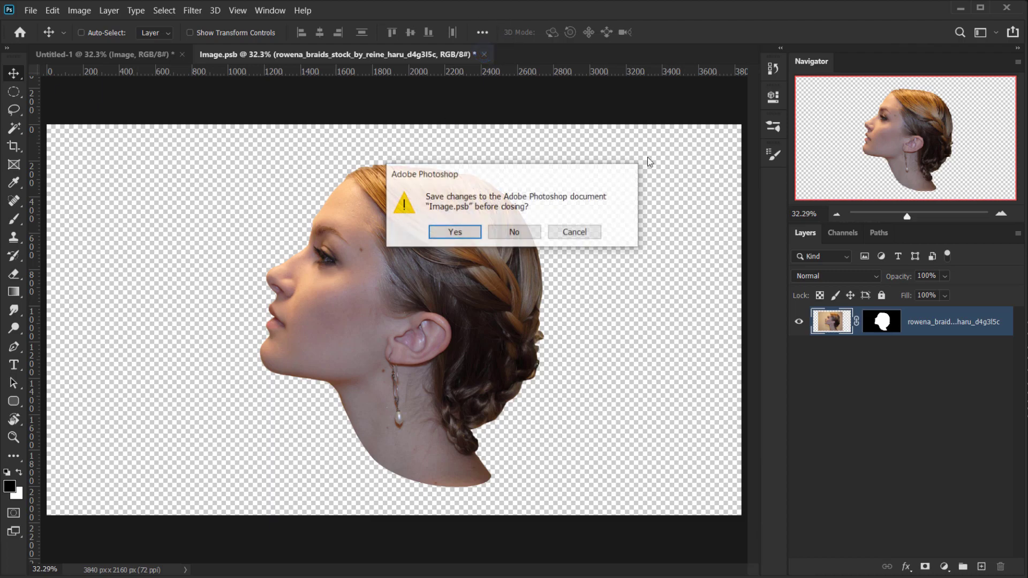
click(455, 233)
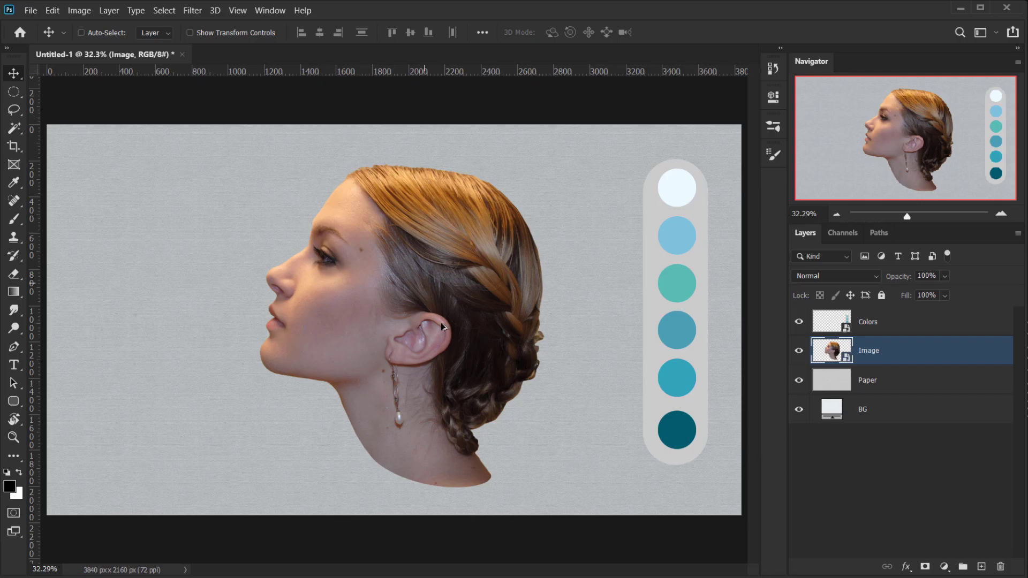
Step: Add a Solid Color fill layer above the Image layer, sampling the fifth palette swatch, blue 33a4ba
scroll(449, 373, down, 2)
scroll(445, 388, up, 2)
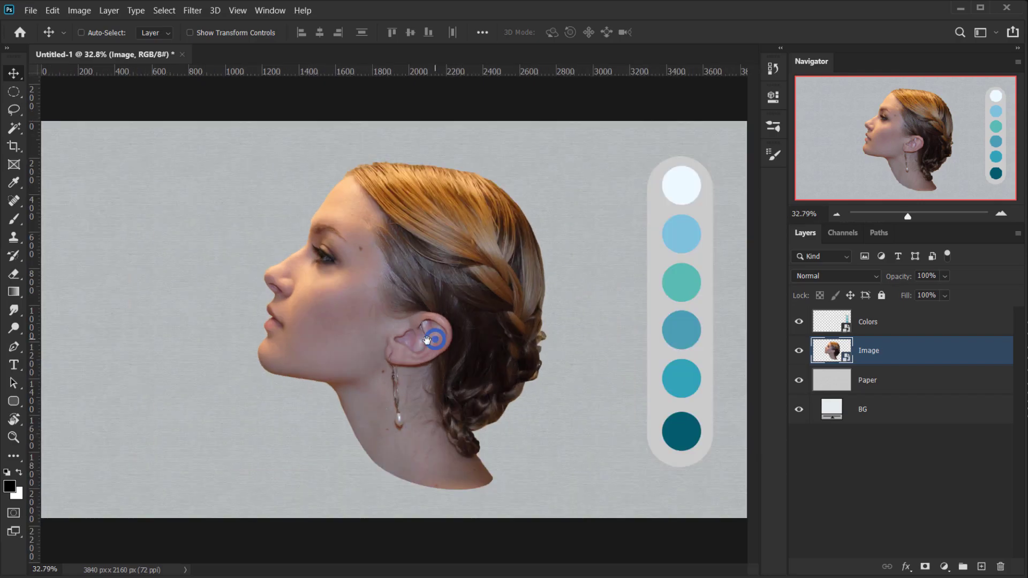
scroll(436, 332, up, 2)
scroll(446, 307, down, 2)
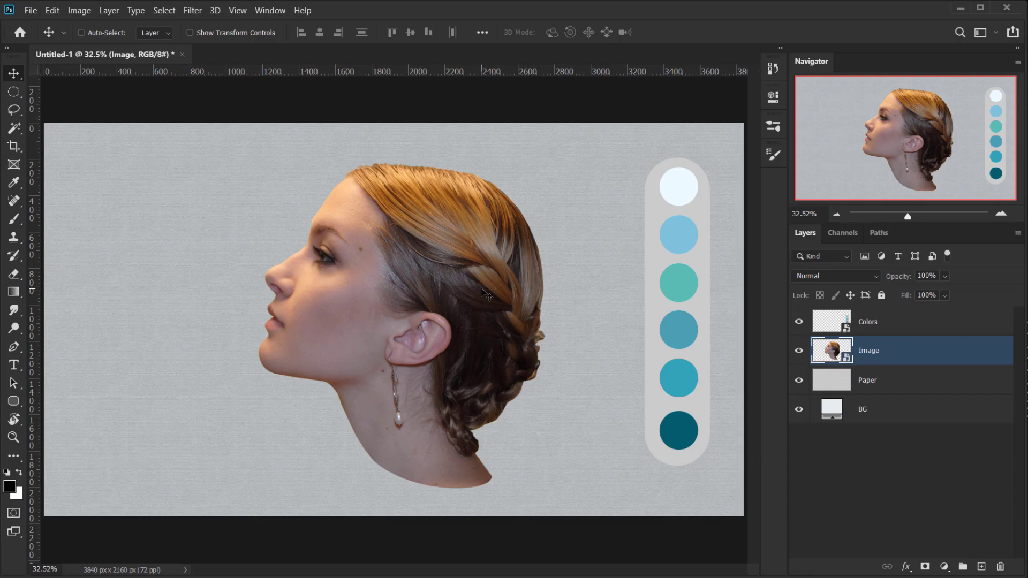
click(944, 567)
click(957, 323)
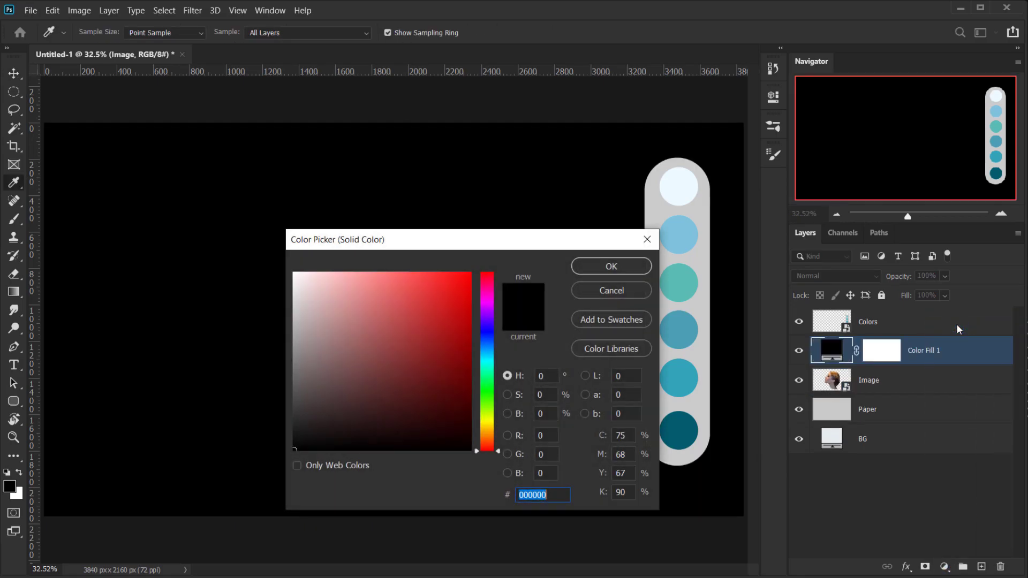
drag(539, 240, 451, 216)
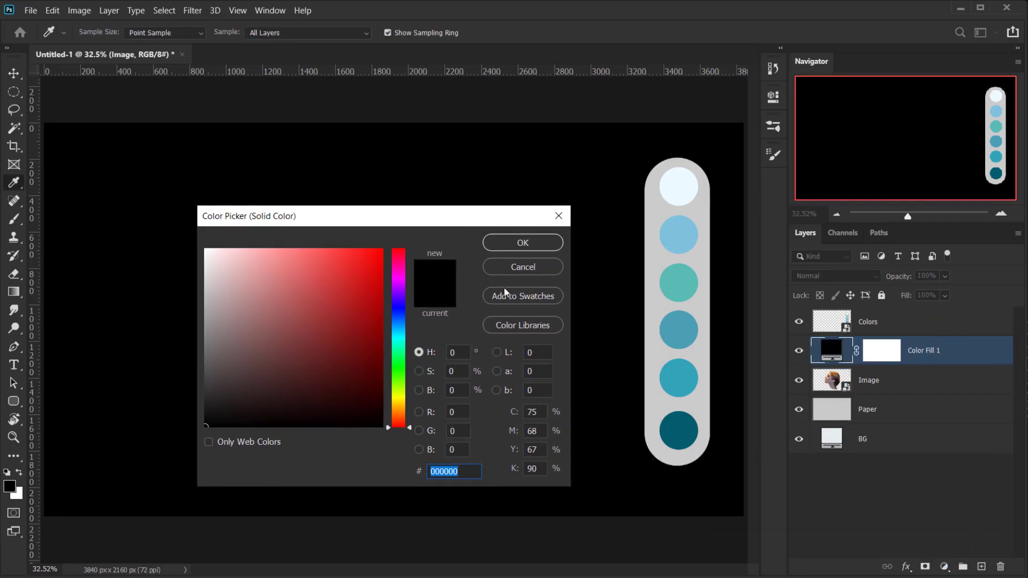
click(677, 384)
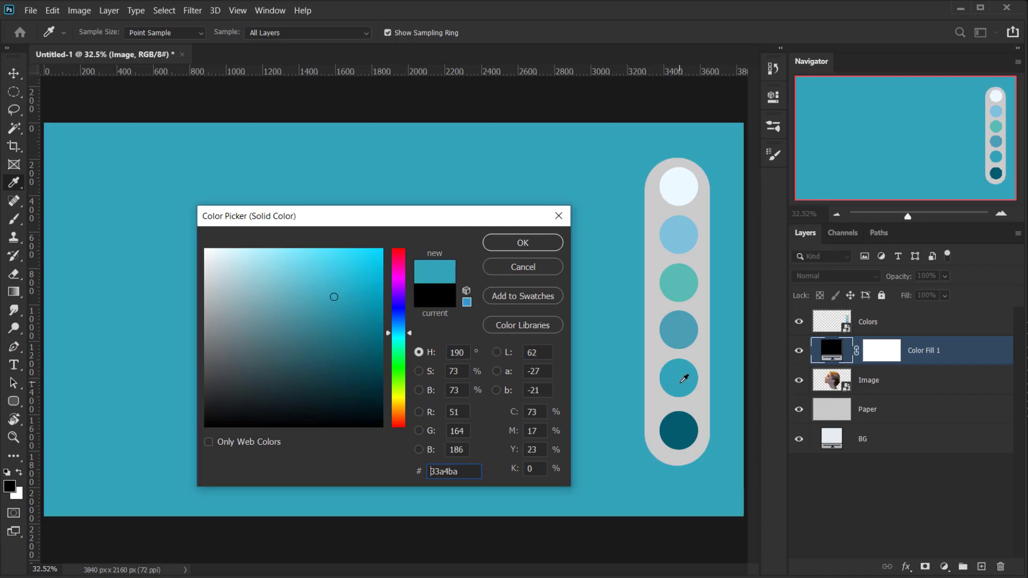
click(523, 243)
Step: Delete the colour fill's layer mask and clip the fill to the Image layer
drag(1017, 557, 1000, 566)
click(470, 231)
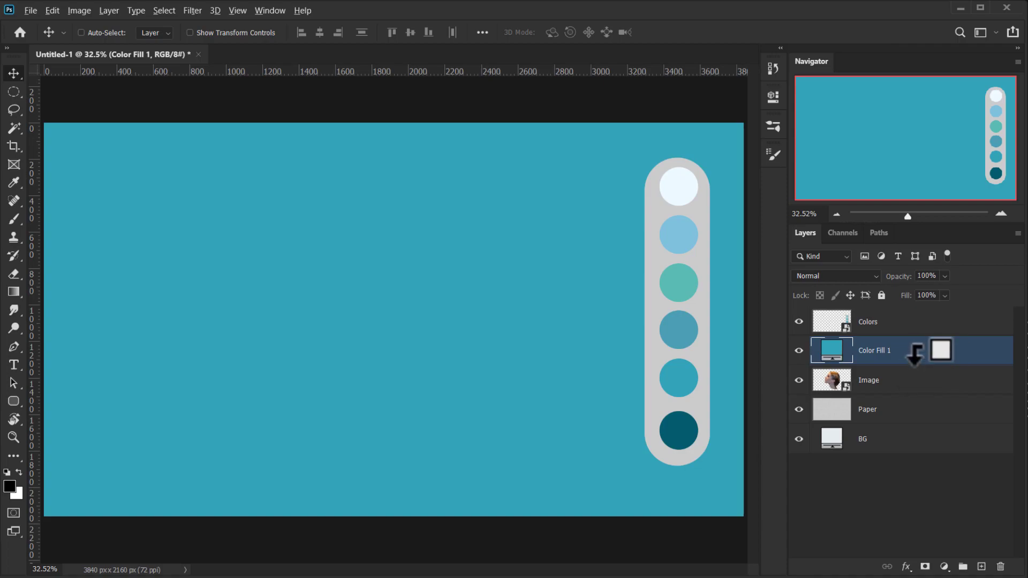
alt+click(863, 364)
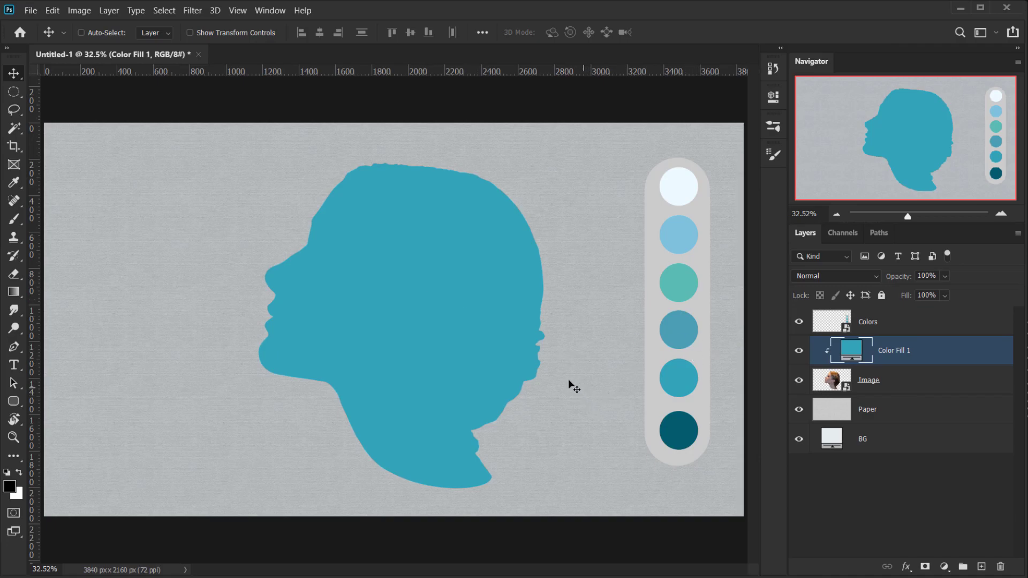
Step: Add a Bevel & Emboss effect to the Image layer and reset its settings to the defaults
scroll(420, 295, up, 1)
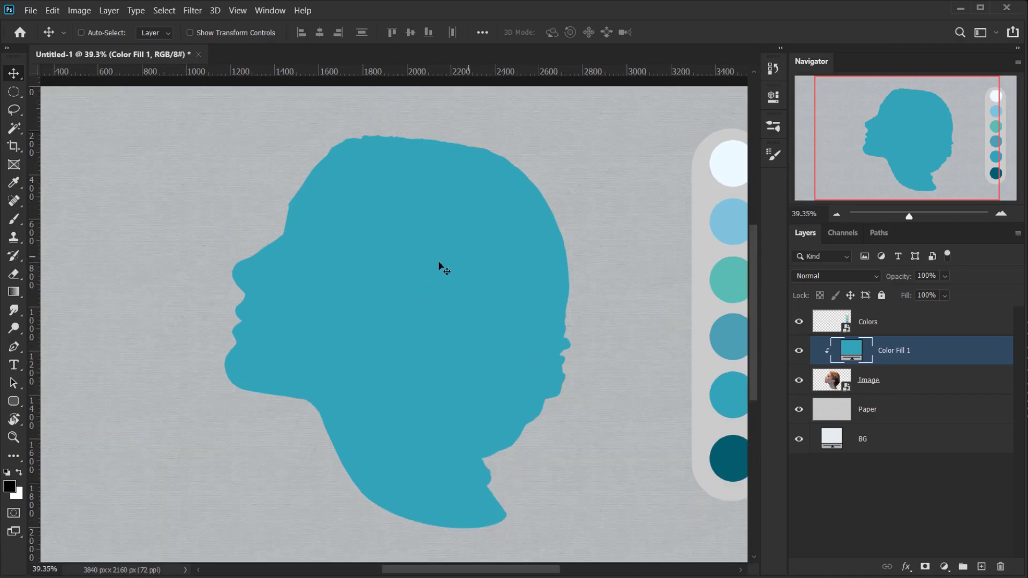
scroll(441, 266, down, 1)
click(883, 387)
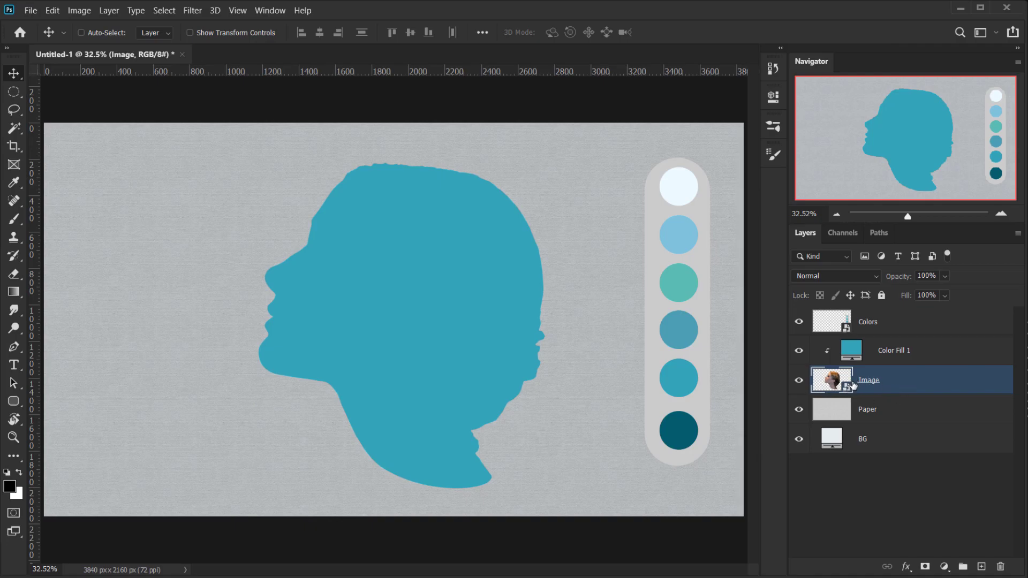
scroll(367, 226, up, 1)
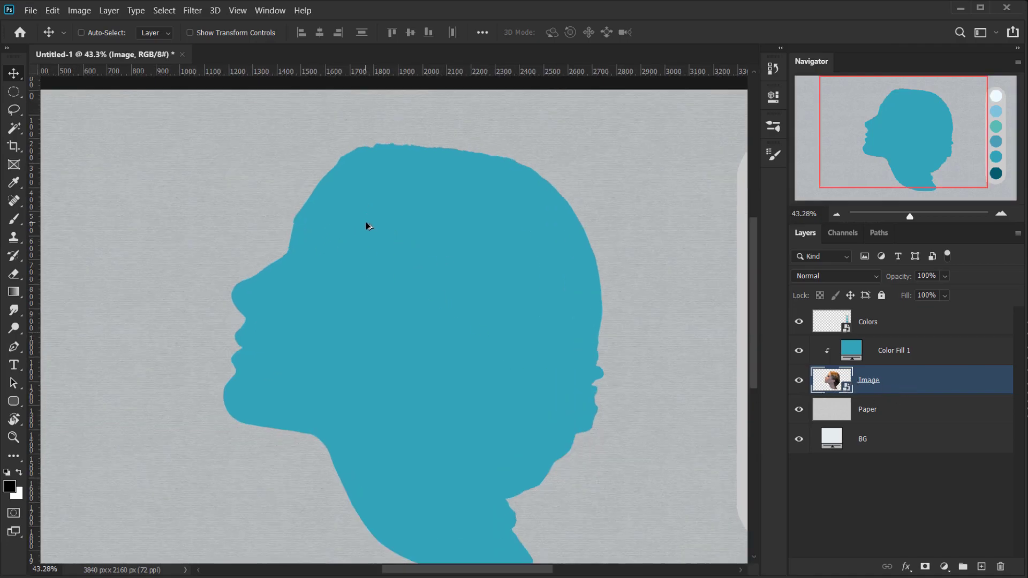
scroll(366, 226, up, 1)
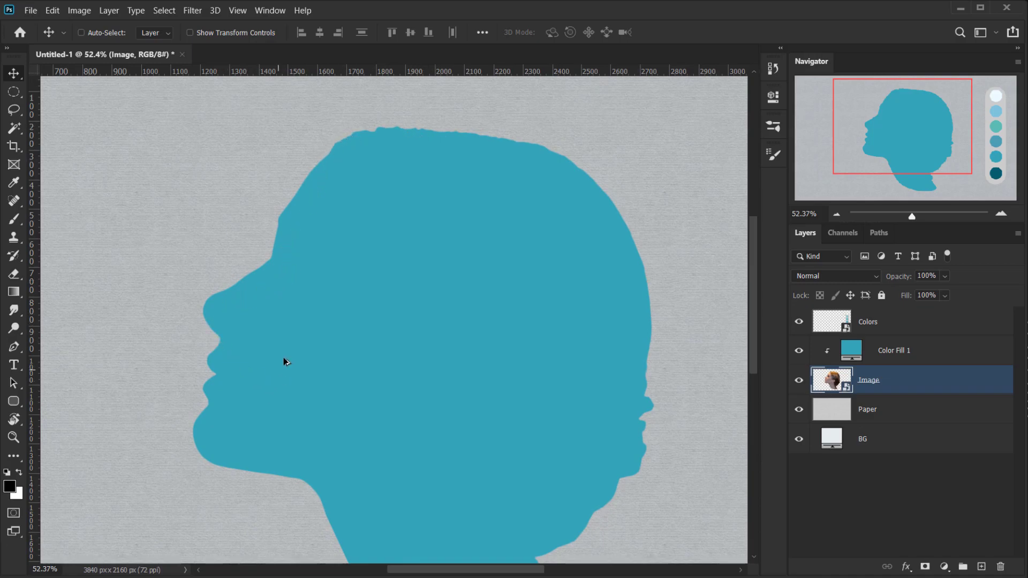
scroll(284, 364, down, 2)
scroll(437, 281, down, 1)
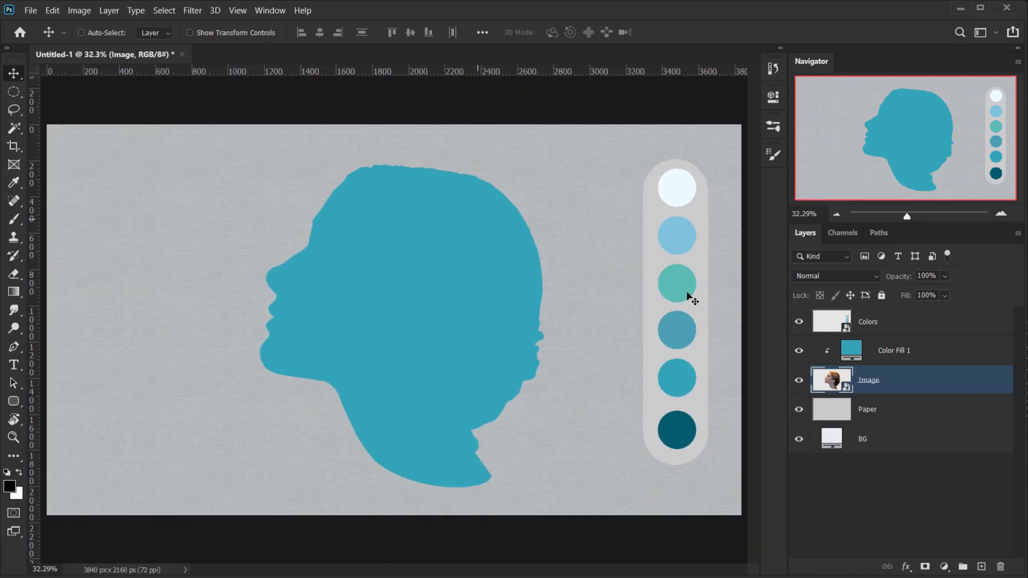
click(906, 567)
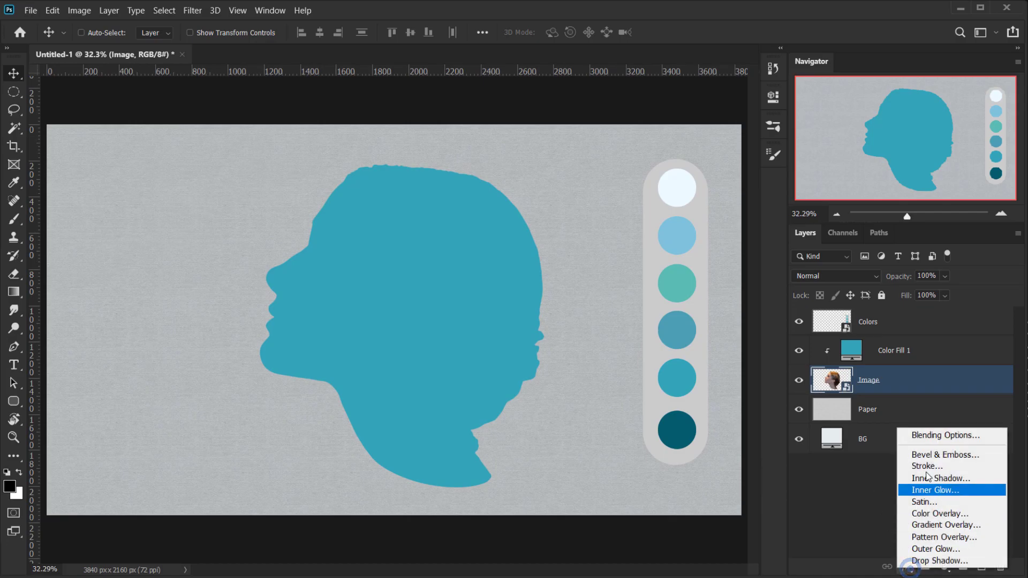
click(923, 433)
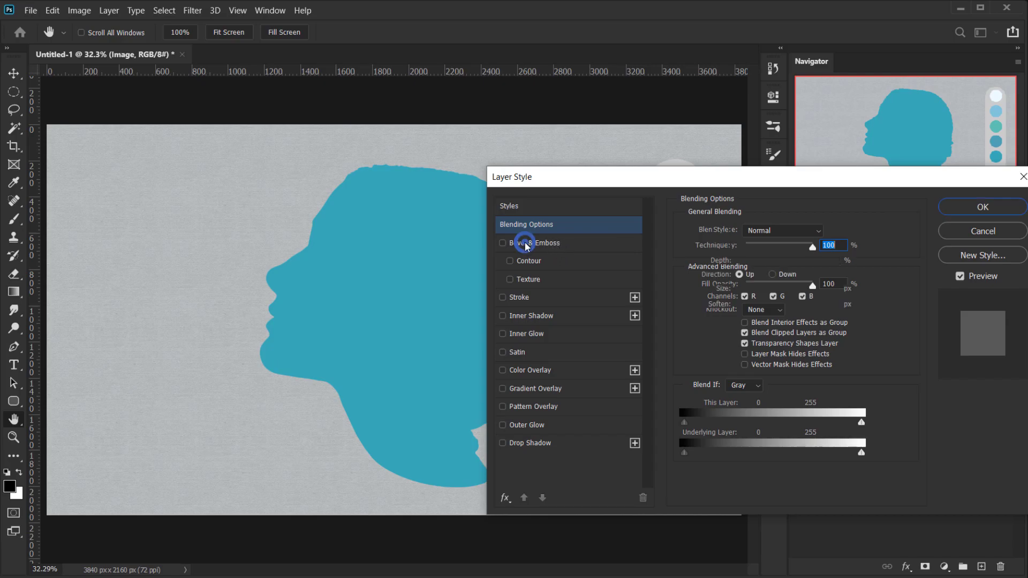
click(535, 245)
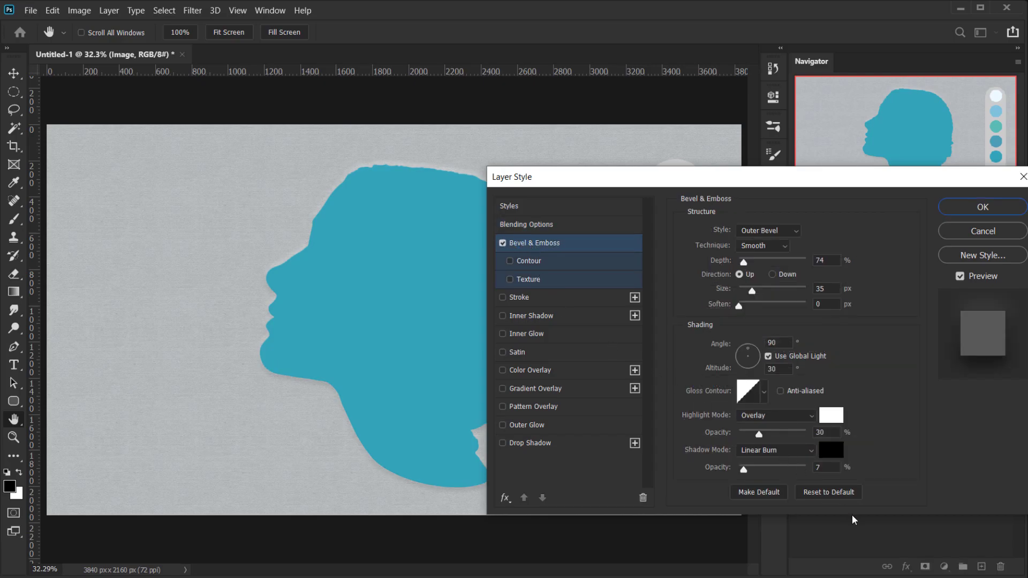
click(819, 493)
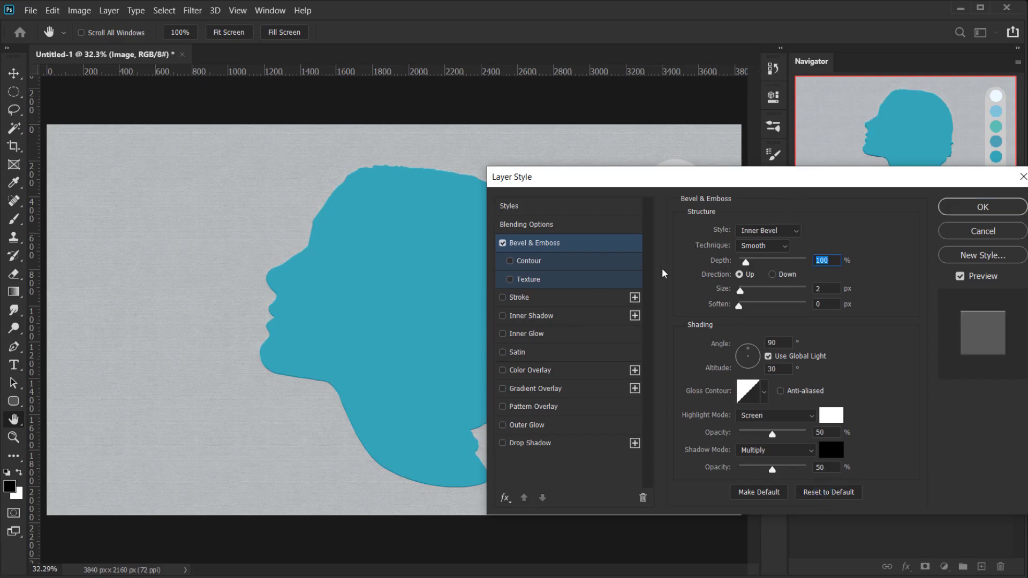
Step: Set the bevel to Outer Bevel with a depth of 74% and a size of 49 px
ctrl+click(390, 304)
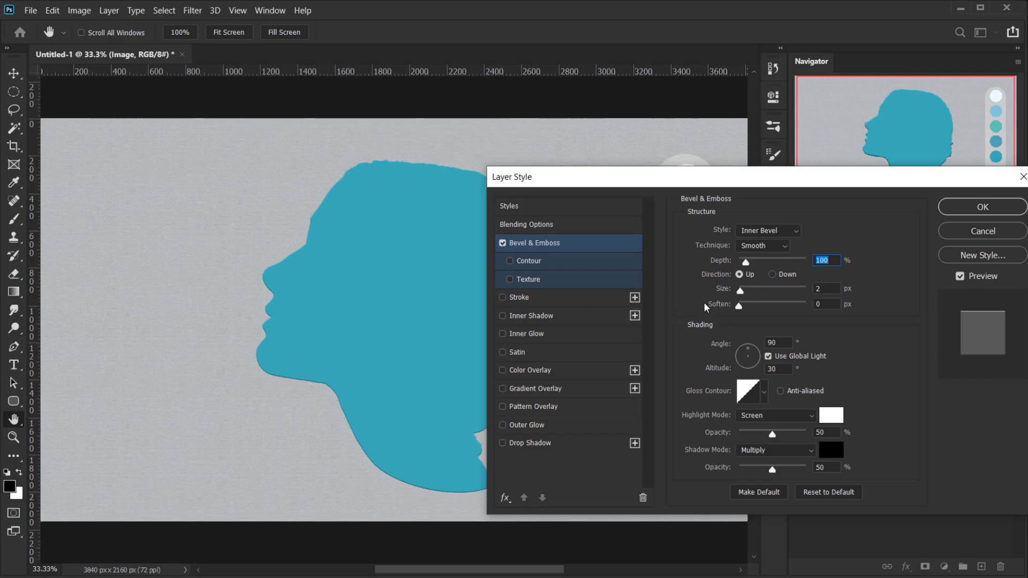
click(762, 232)
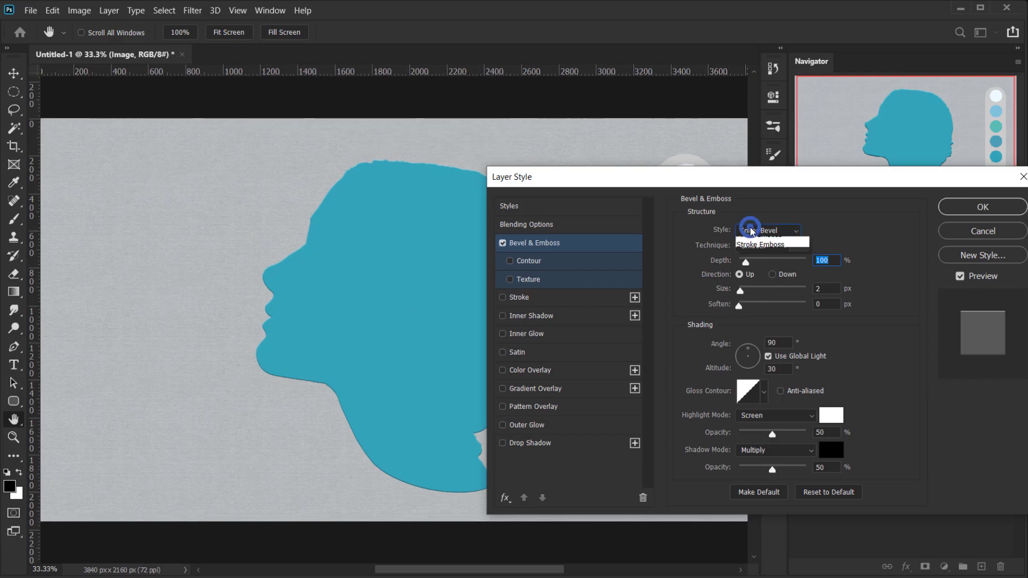
click(760, 238)
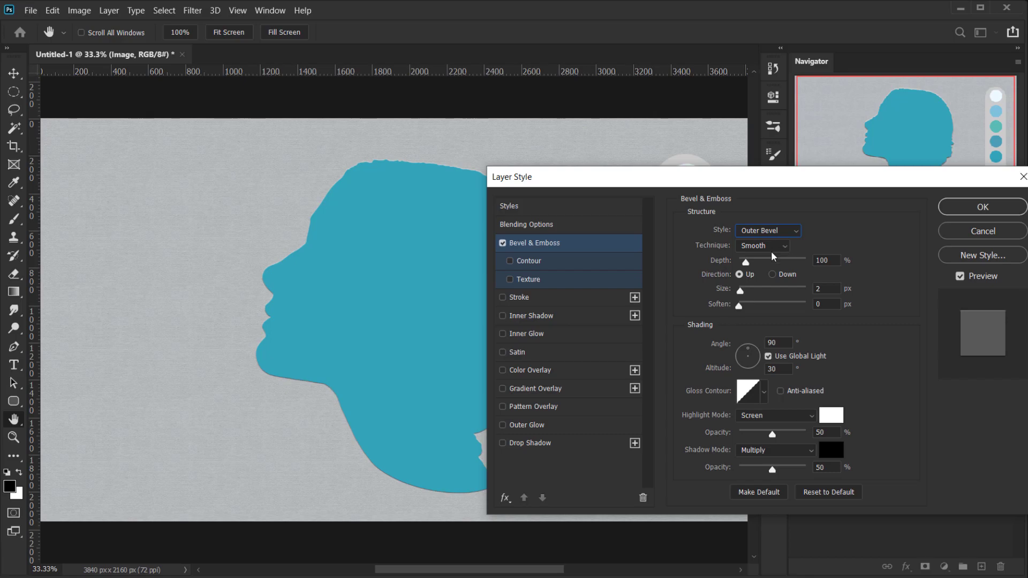
mouse_move(747, 258)
mouse_down()
mouse_move(786, 265)
mouse_move(744, 272)
mouse_move(767, 275)
mouse_move(752, 277)
mouse_up()
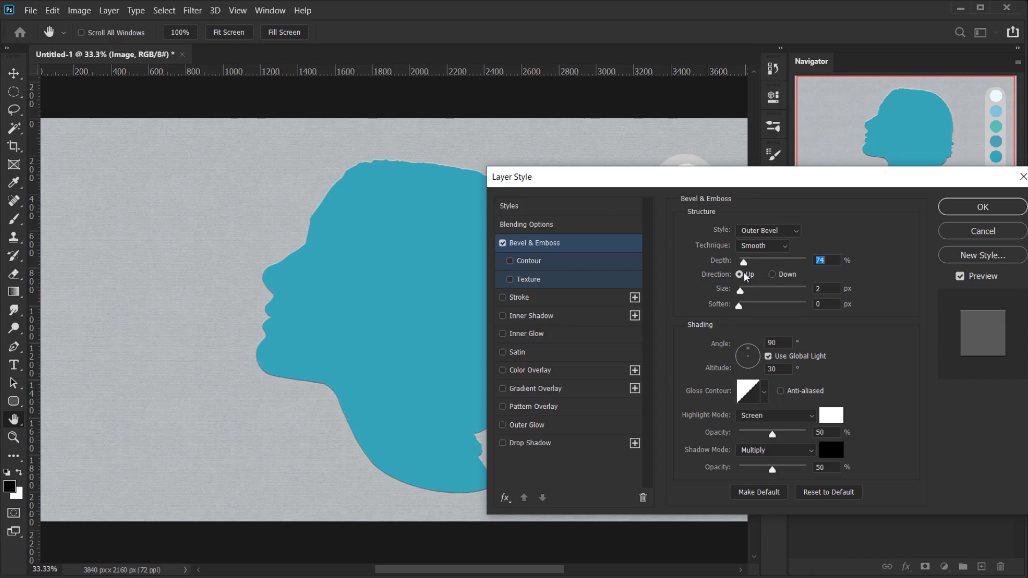
click(831, 259)
drag(830, 260, 821, 260)
drag(743, 295, 742, 295)
drag(741, 295, 753, 299)
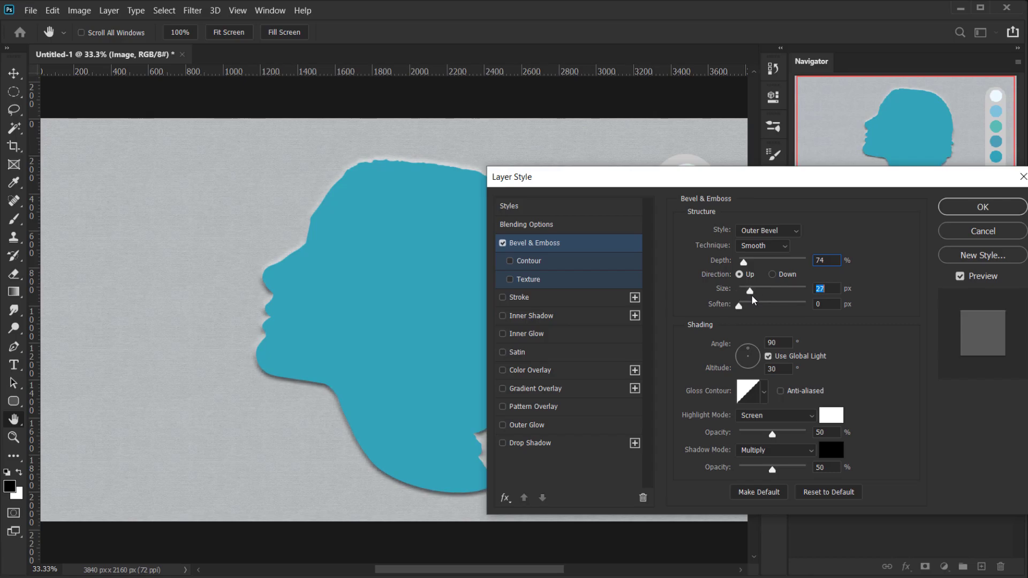
drag(754, 300, 759, 294)
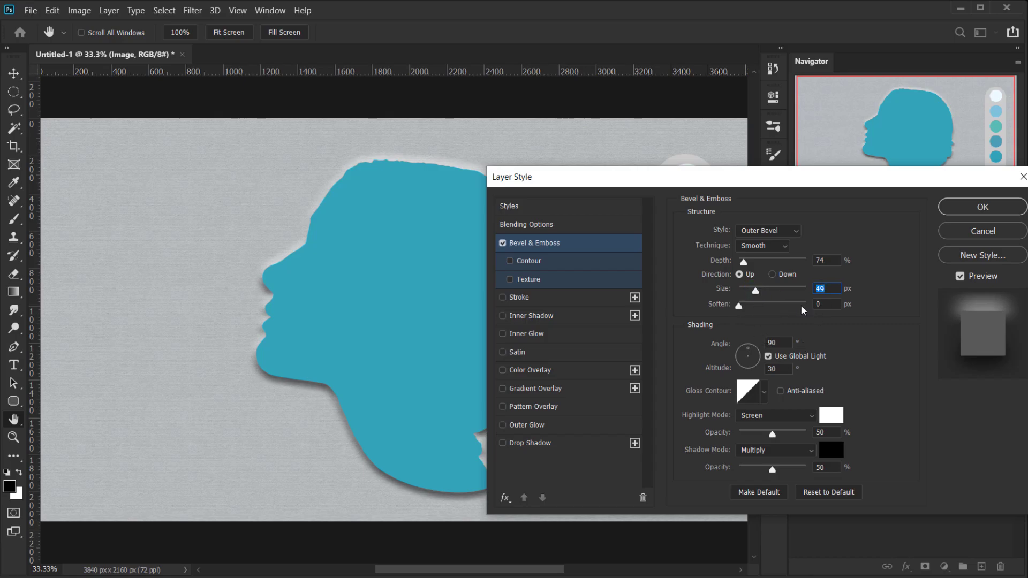
click(832, 305)
Step: Set the bevel's highlight to Overlay at 36% opacity and its shadow to Linear Burn at 7% opacity
click(772, 422)
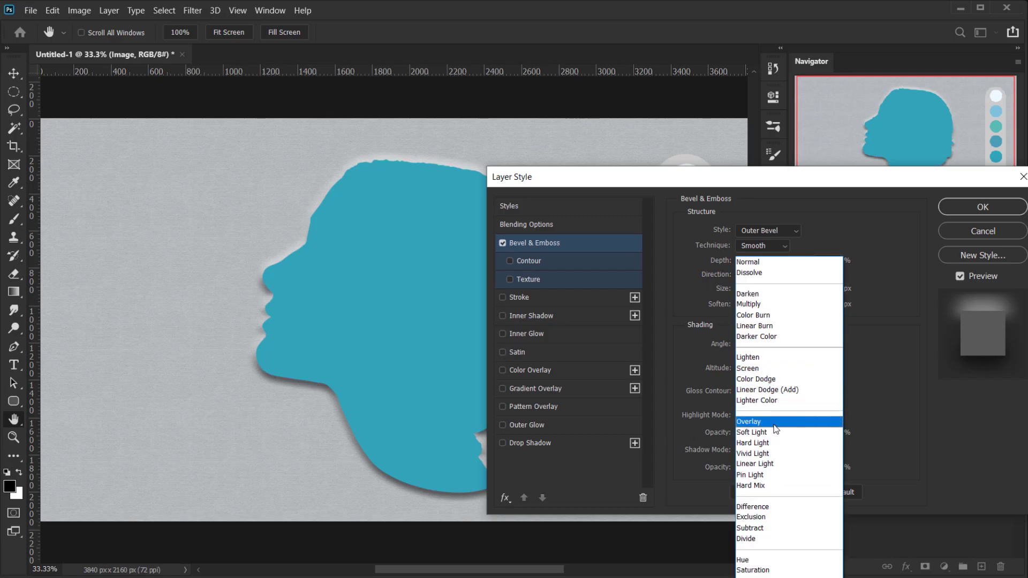
click(772, 422)
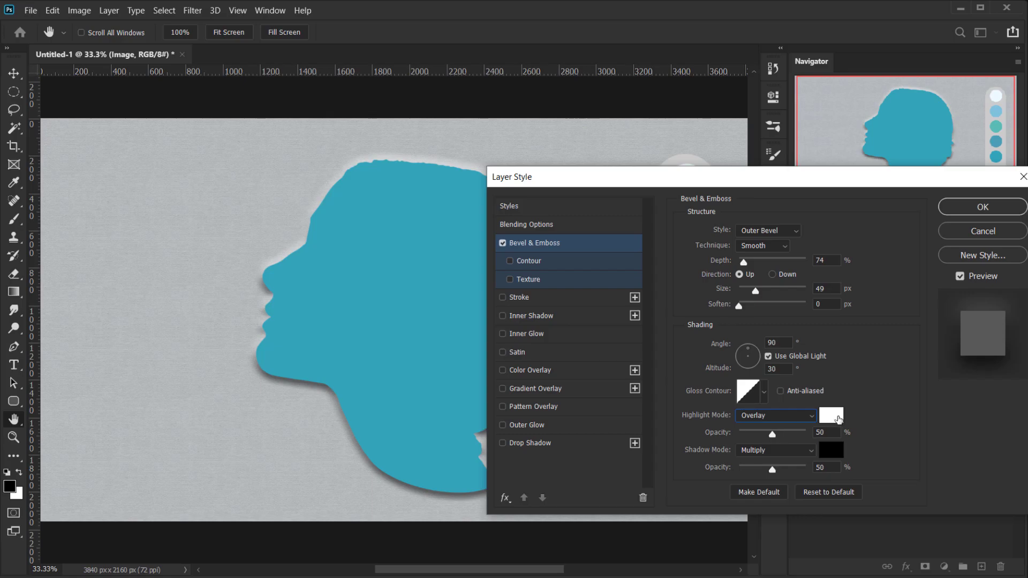
drag(772, 433, 766, 436)
drag(763, 436, 765, 437)
click(793, 458)
click(760, 321)
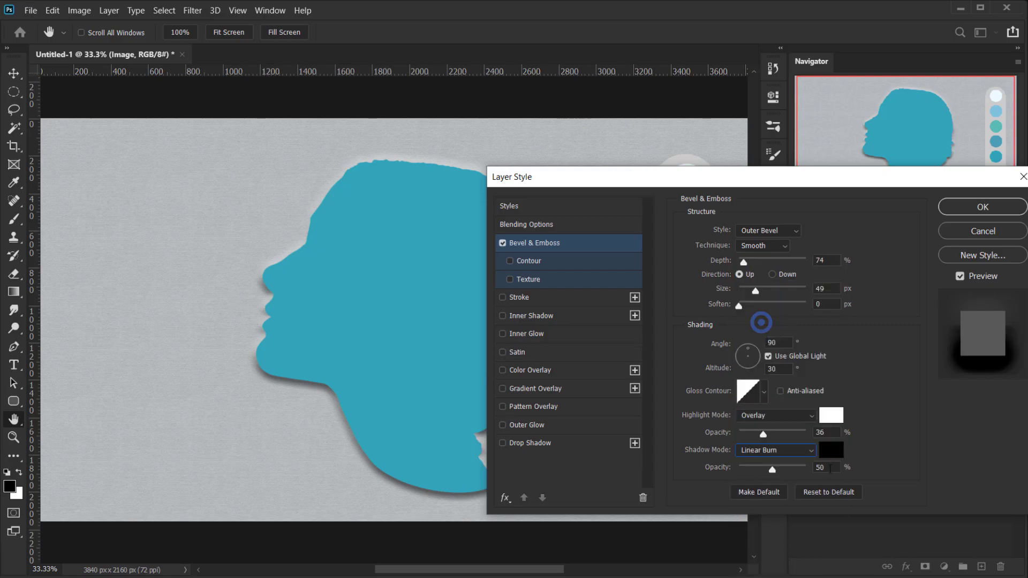
drag(772, 471, 747, 471)
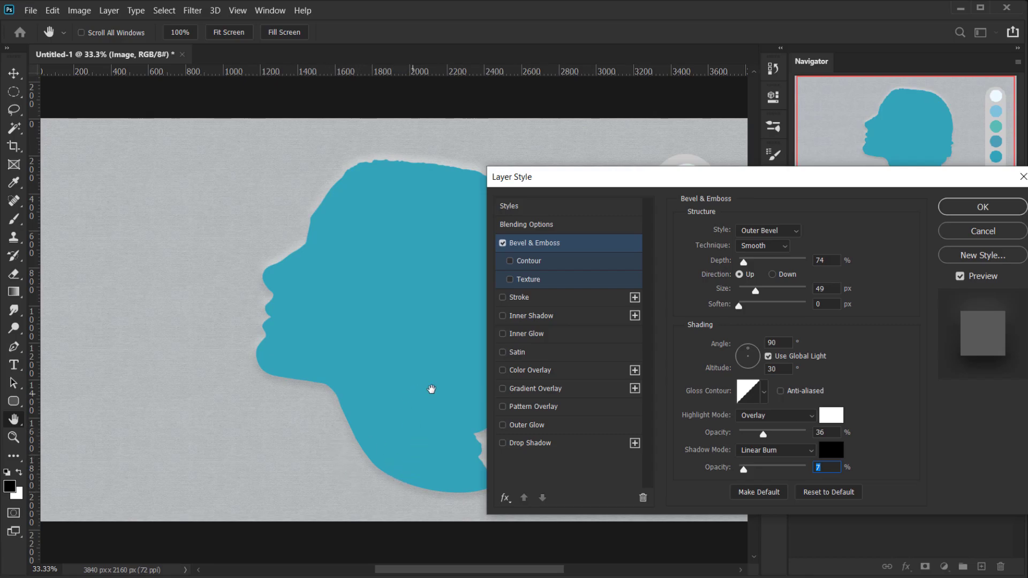
Step: Add an Inner Shadow effect to the Image layer, reset it to the defaults and set its colour to dark teal #07242a
click(538, 317)
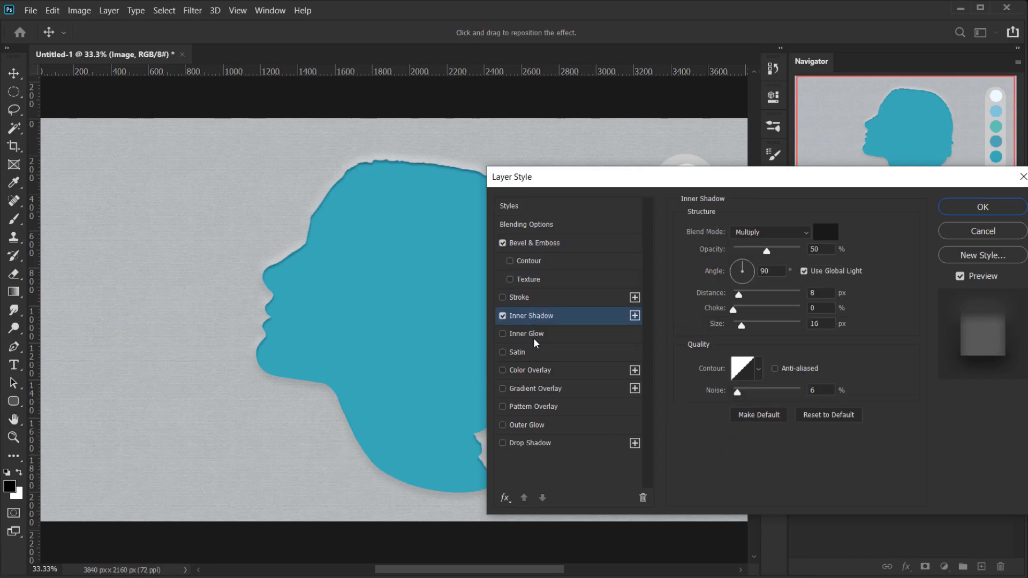
click(828, 415)
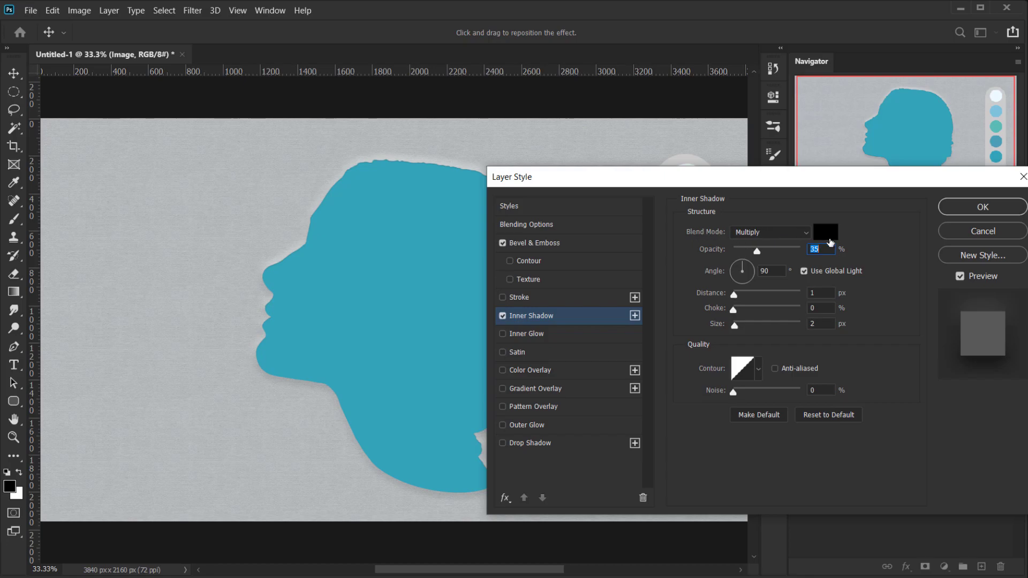
click(825, 233)
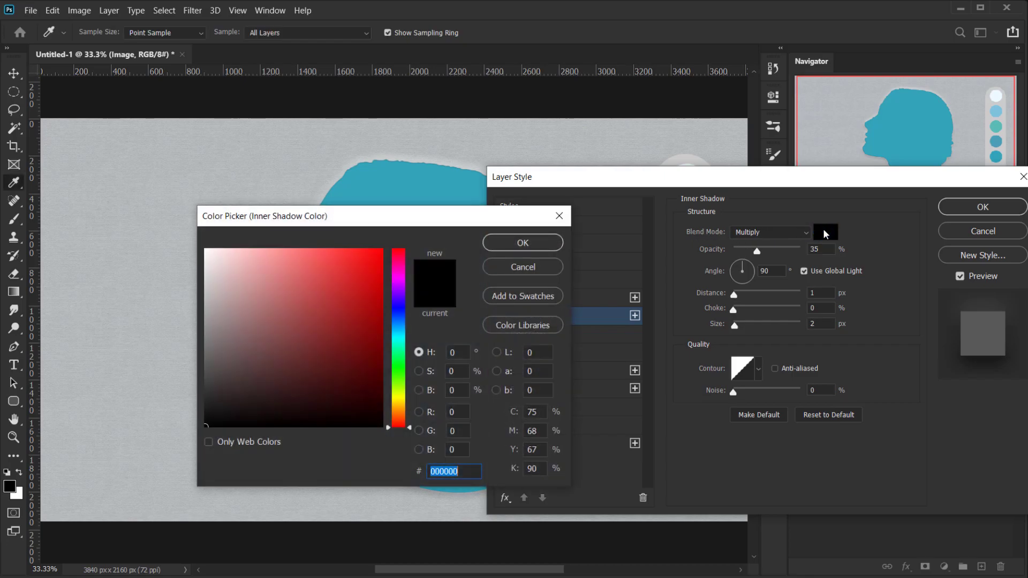
drag(384, 217, 385, 298)
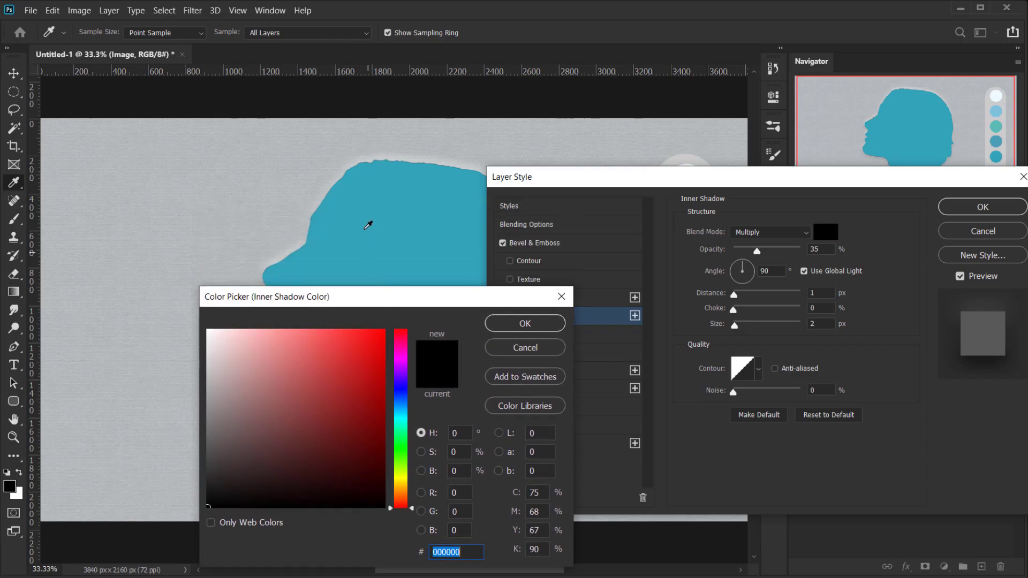
click(352, 212)
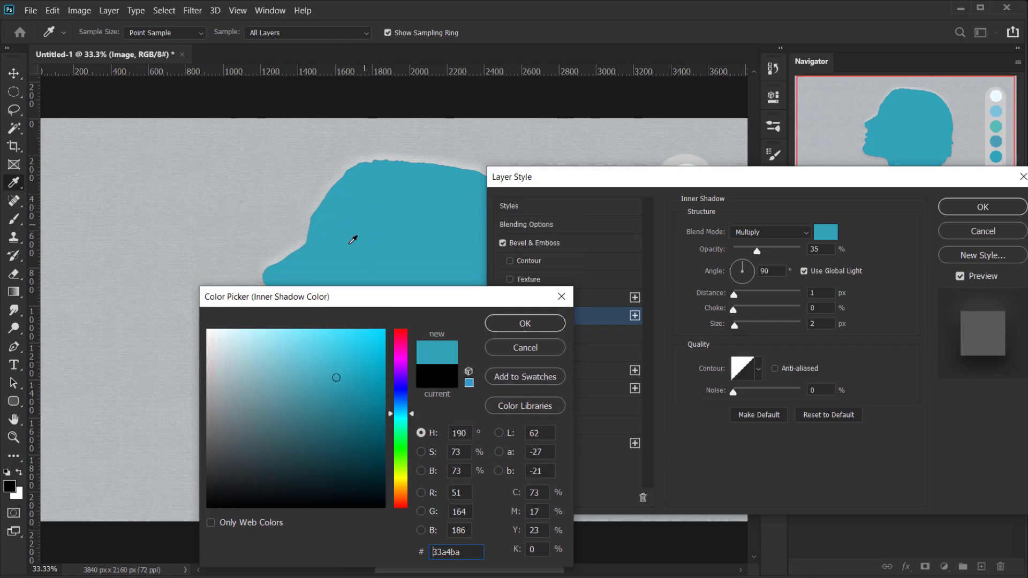
drag(346, 399, 354, 478)
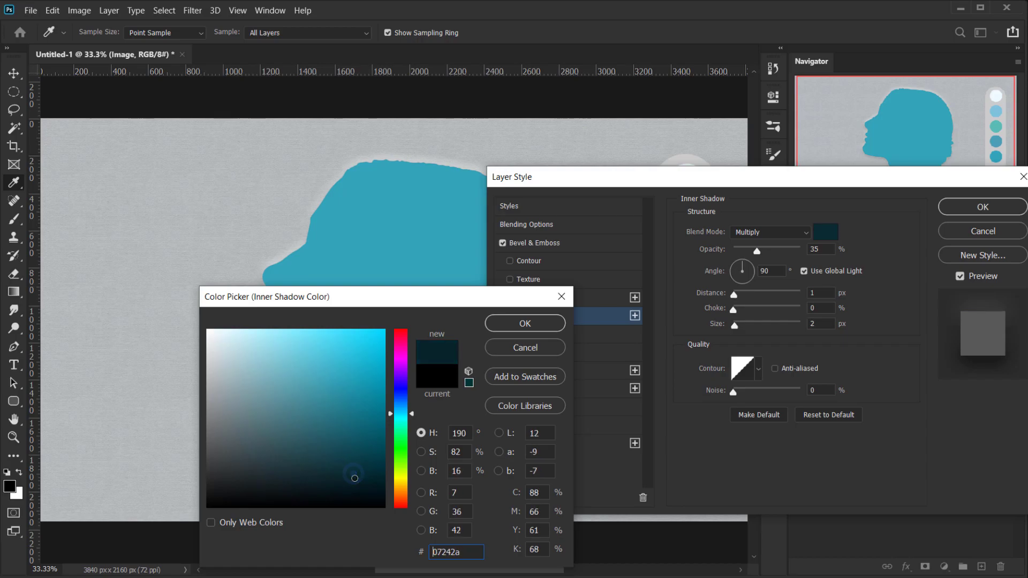
click(525, 324)
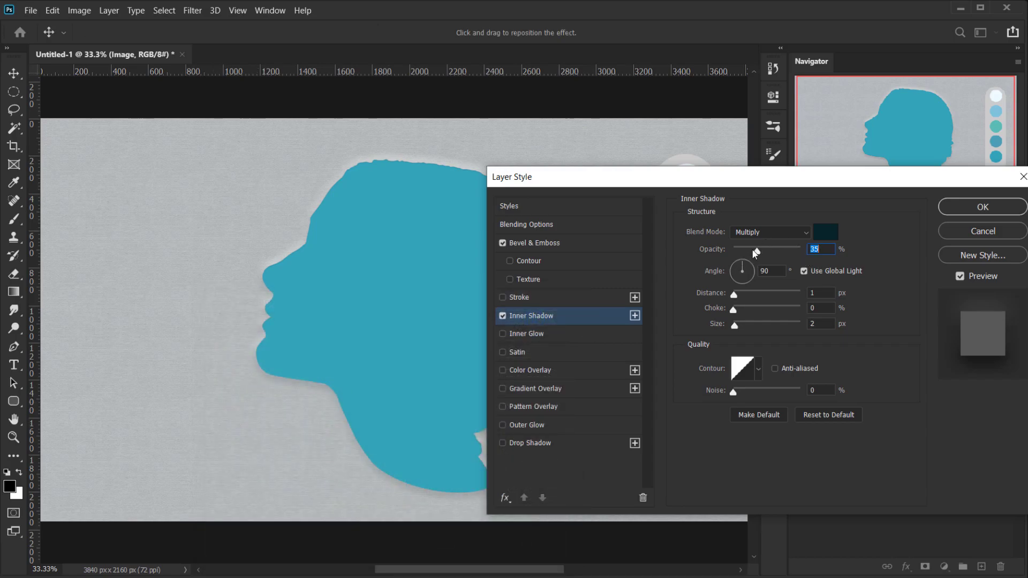
Step: Set the inner shadow to 61% opacity and 7 px distance, raise its size above 18 px and add slight noise
drag(756, 251, 777, 253)
drag(735, 294, 740, 298)
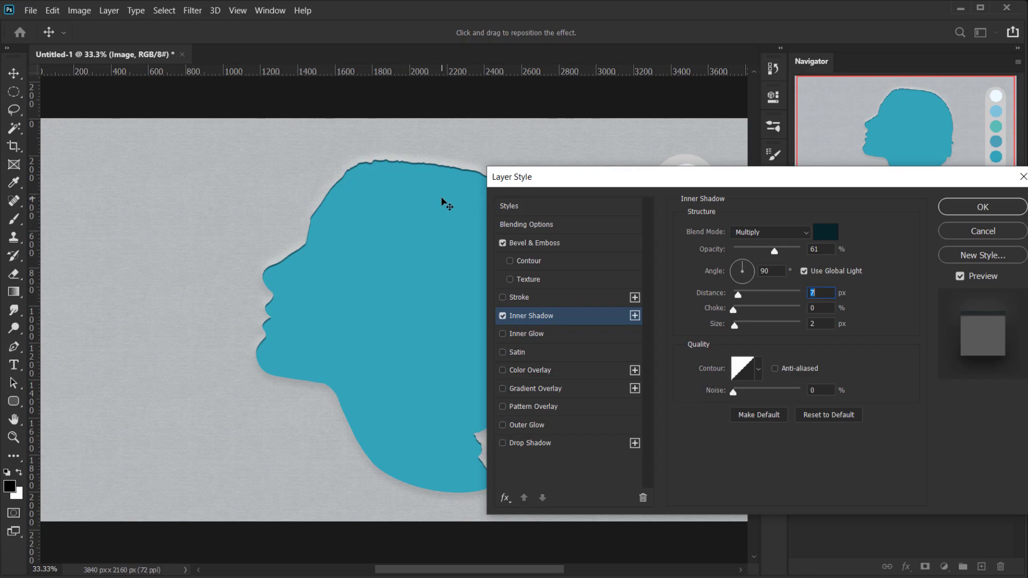
click(814, 307)
drag(735, 325, 743, 324)
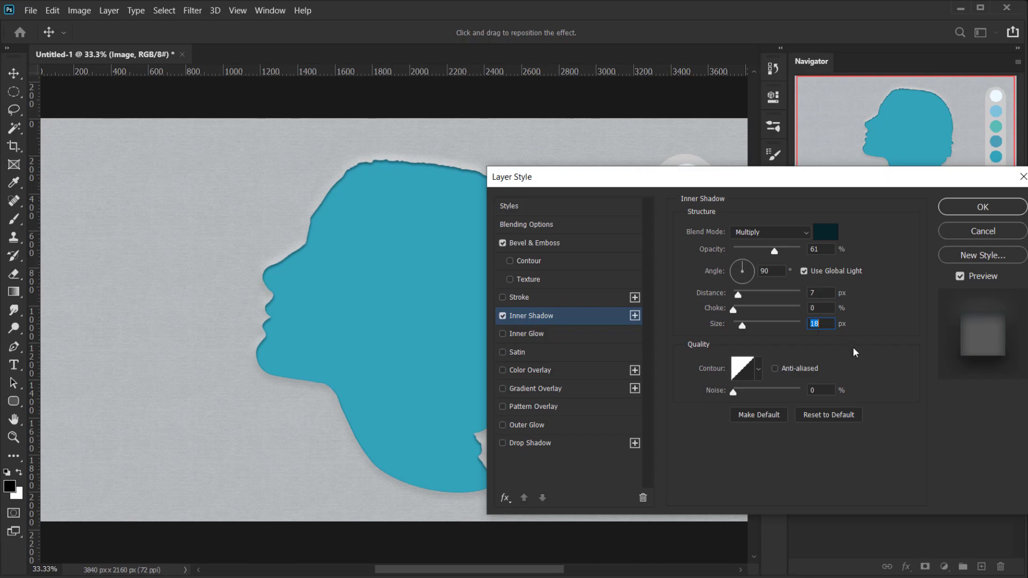
drag(734, 391, 738, 392)
click(743, 324)
mouse_move(743, 324)
mouse_down()
mouse_move(769, 323)
mouse_move(748, 330)
mouse_up()
Step: Add an Outer Glow reset to the defaults, set it to Normal at 60% opacity with a 4 px size, and apply the layer style
click(530, 426)
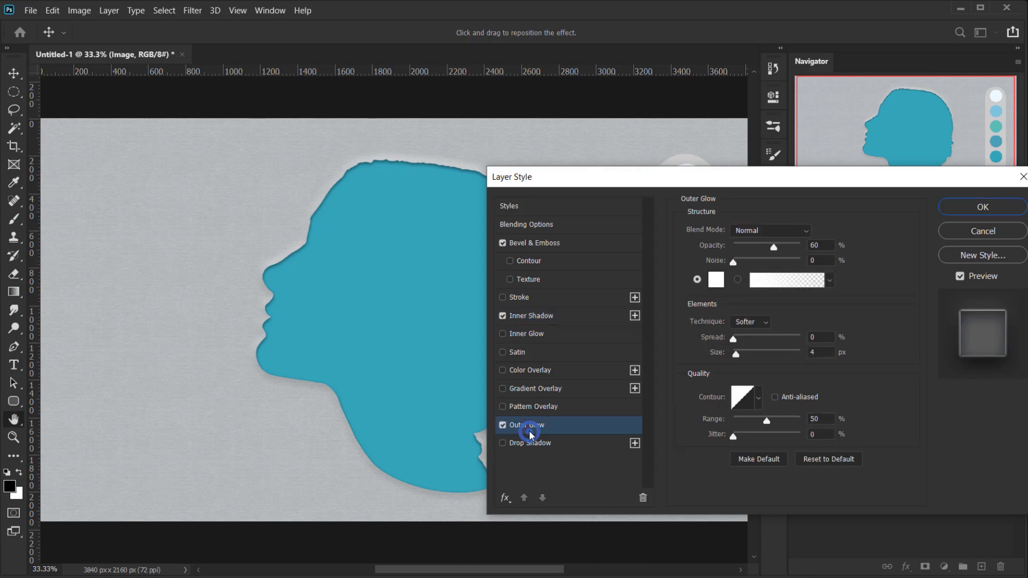
click(829, 459)
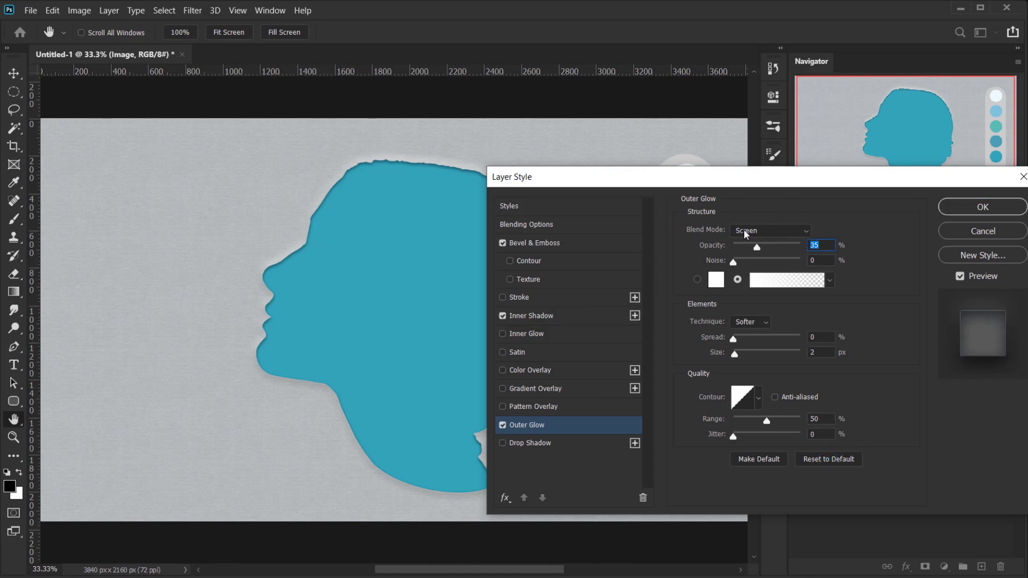
click(746, 234)
click(758, 251)
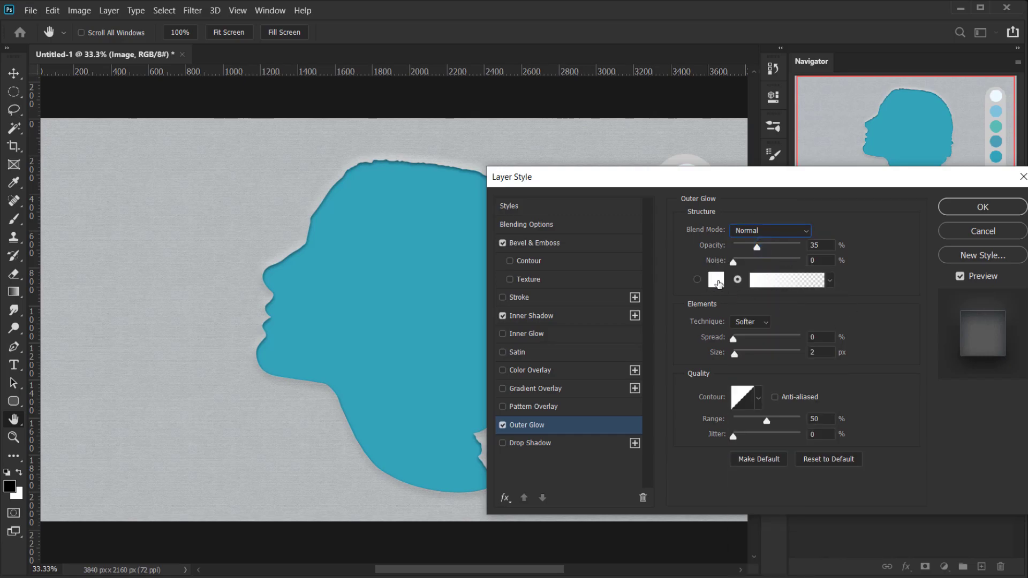
drag(757, 247, 777, 252)
click(737, 354)
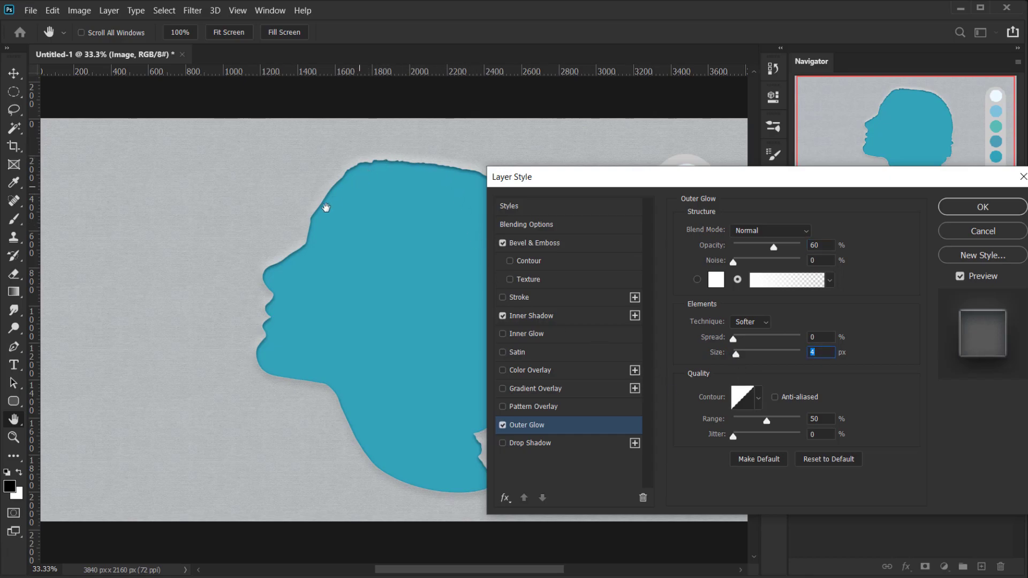
click(831, 351)
click(822, 419)
click(967, 207)
Step: Compare the silhouette's edge with the Image layer's effects hidden and shown, close up and at full view
scroll(542, 294, up, 8)
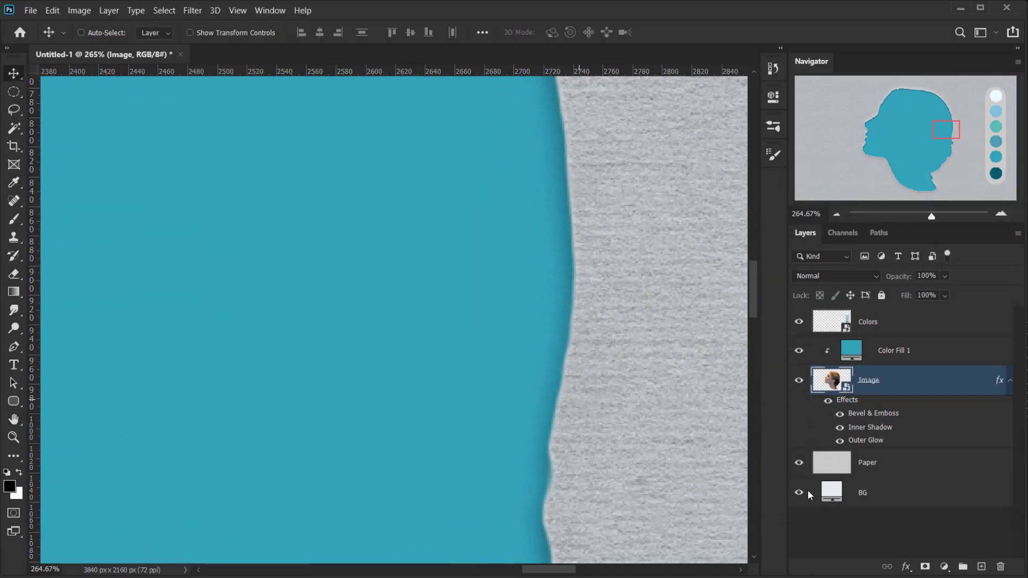
click(829, 401)
click(829, 401)
scroll(540, 294, down, 8)
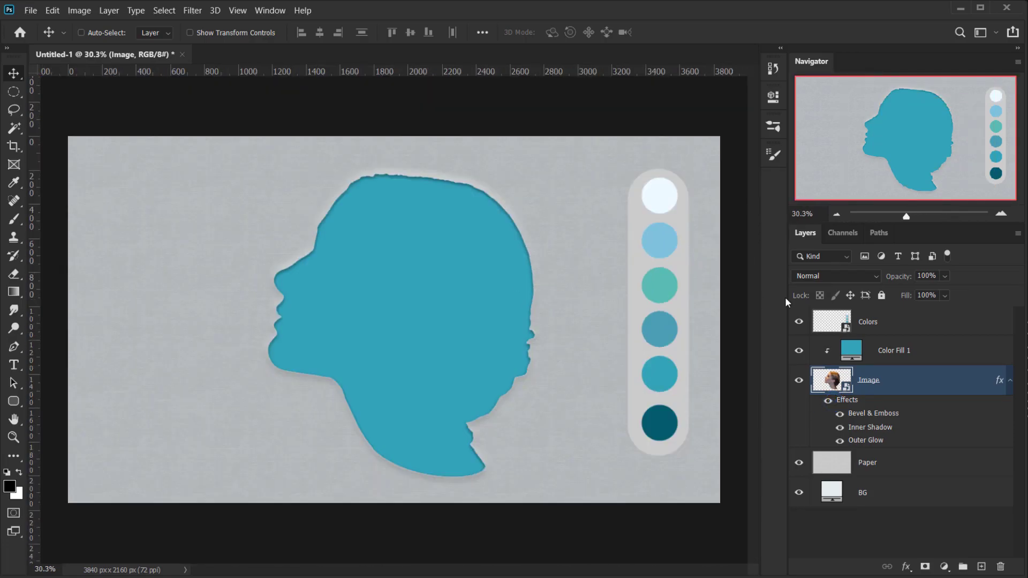
key(ctrl+0)
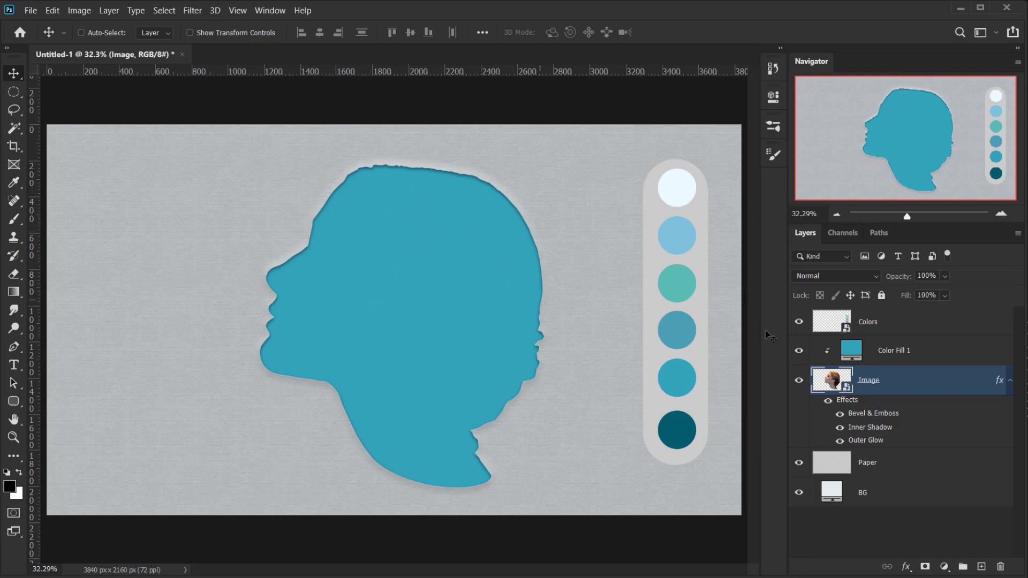
Step: Add a new layer above Color Fill 1, clip it to the Image layer and name it Shape 1
click(919, 359)
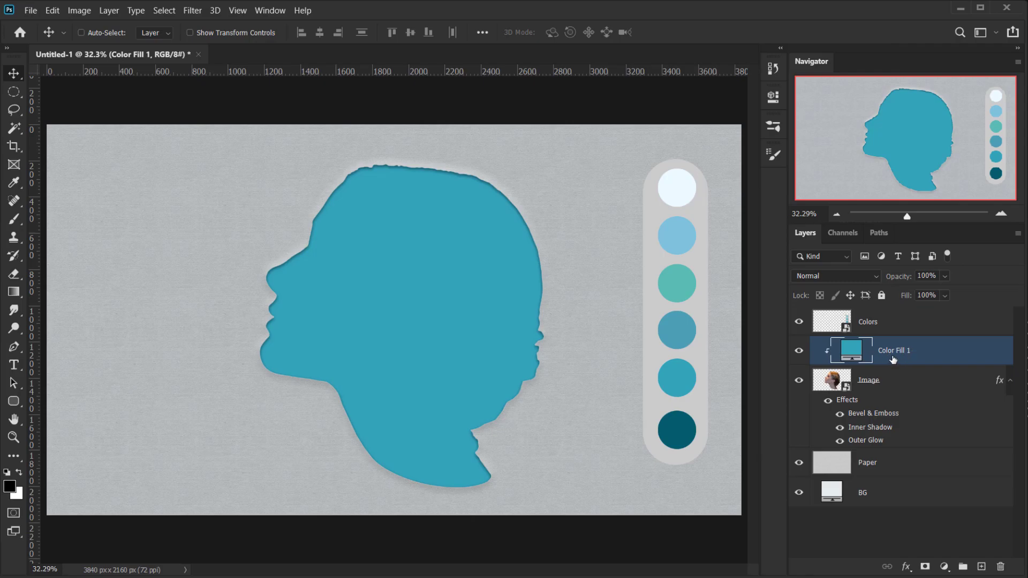
click(982, 567)
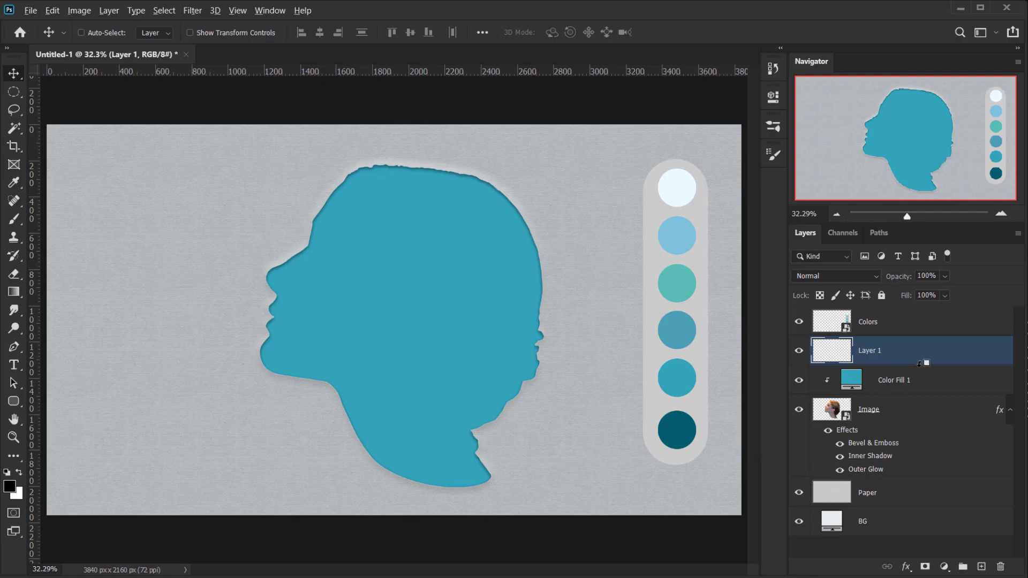
alt+click(886, 363)
double_click(890, 351)
text(Color)
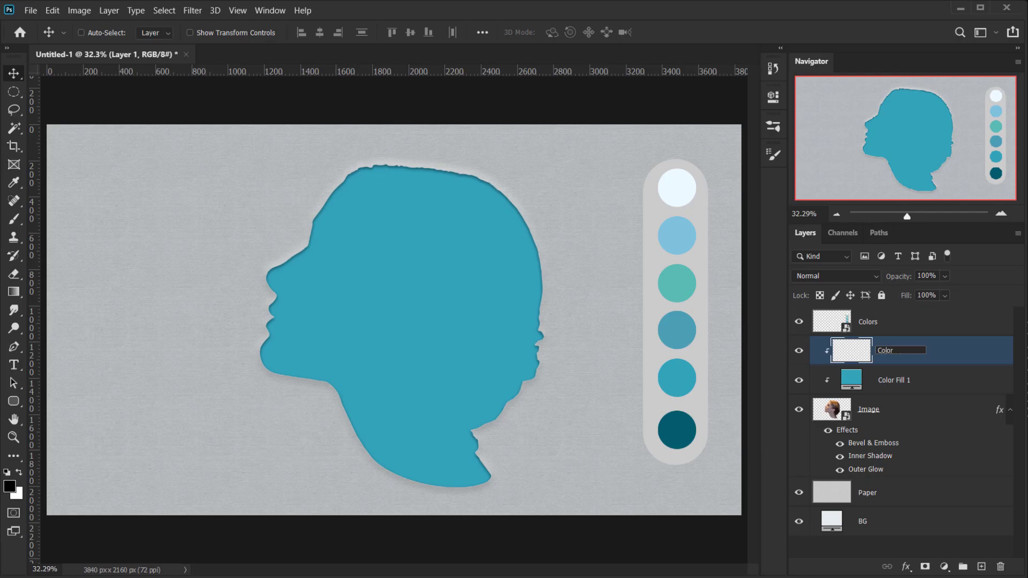
key(Return)
double_click(890, 352)
text(Shape 1)
key(Return)
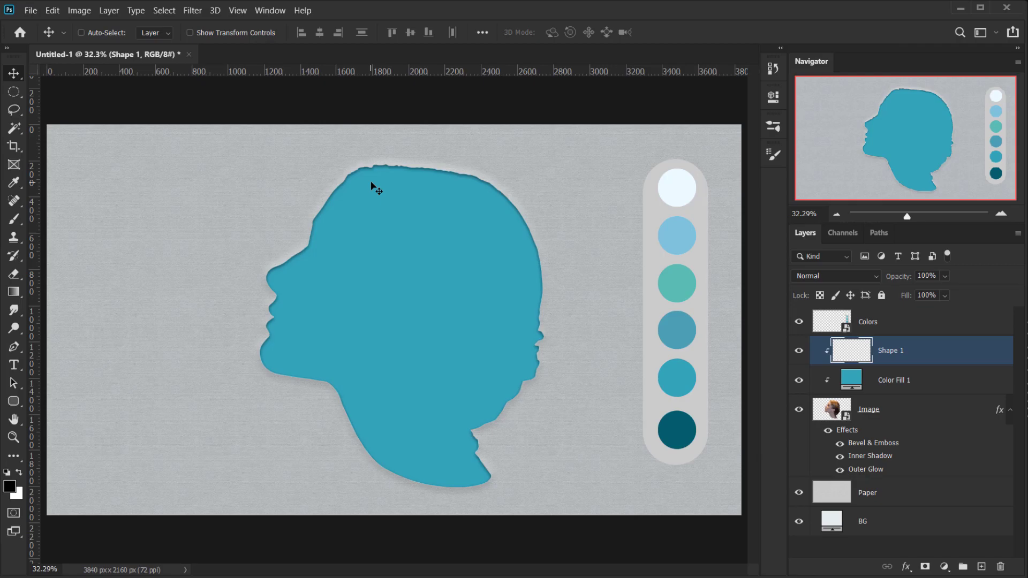
click(20, 107)
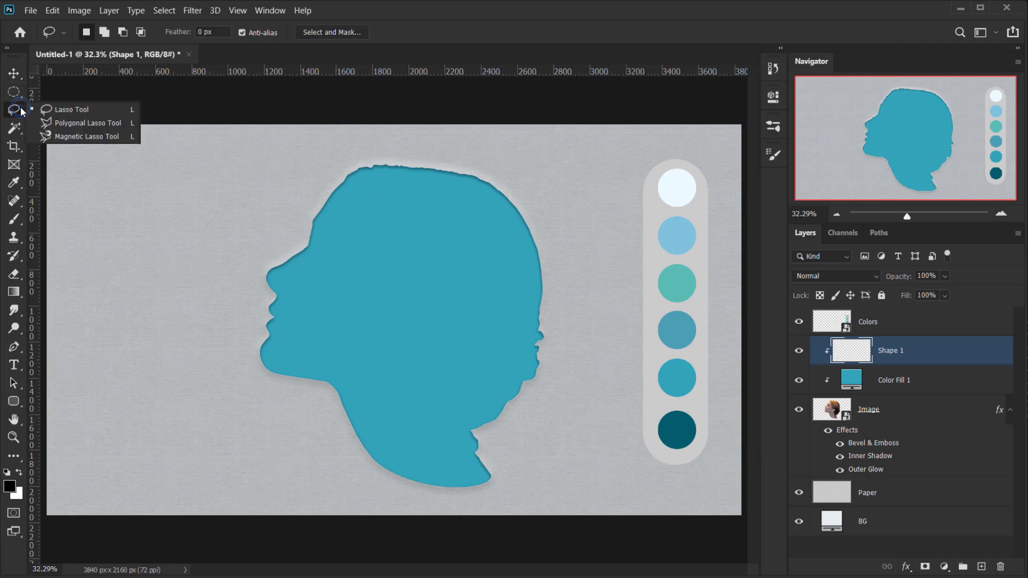
click(60, 104)
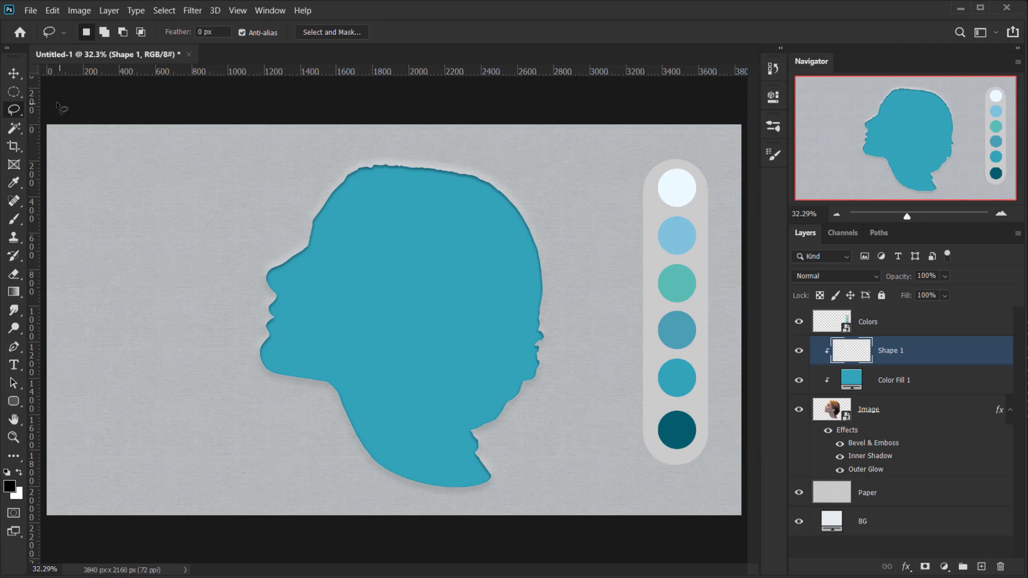
click(21, 112)
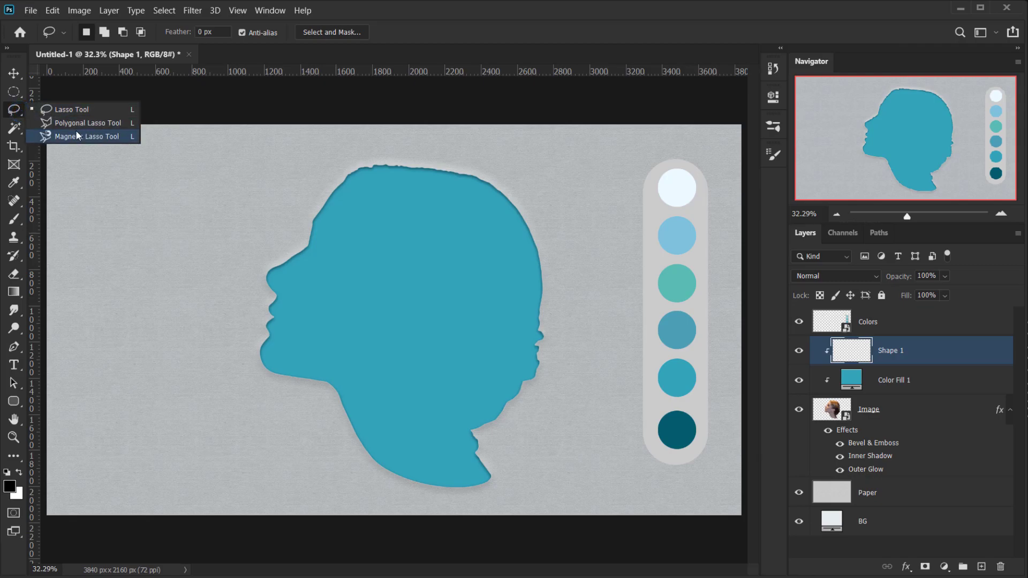
click(51, 110)
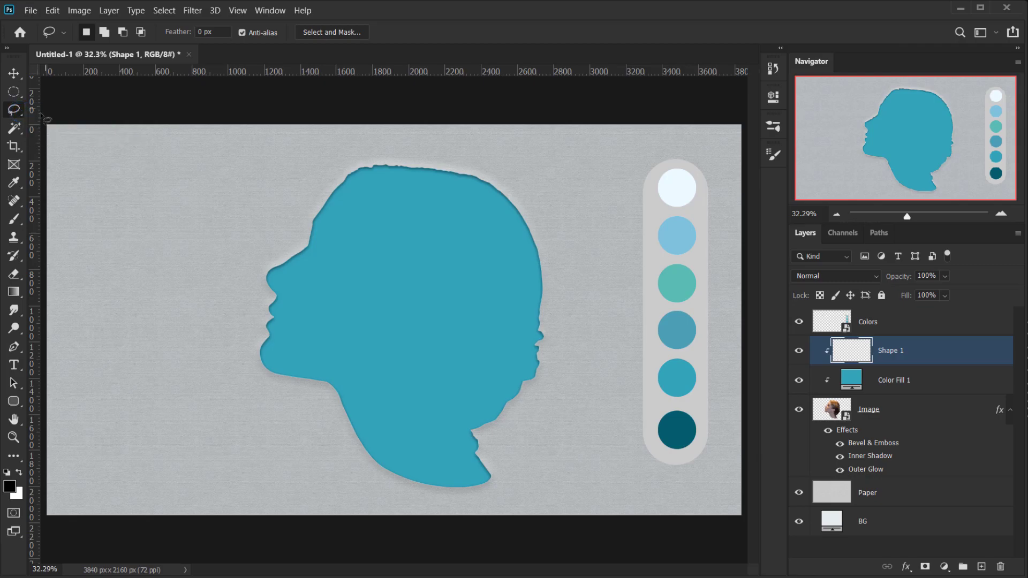
Step: With the Pen tool, draw a curved path inside the silhouette from the back of the crown over the forehead and down the face to the chin
click(14, 347)
click(71, 349)
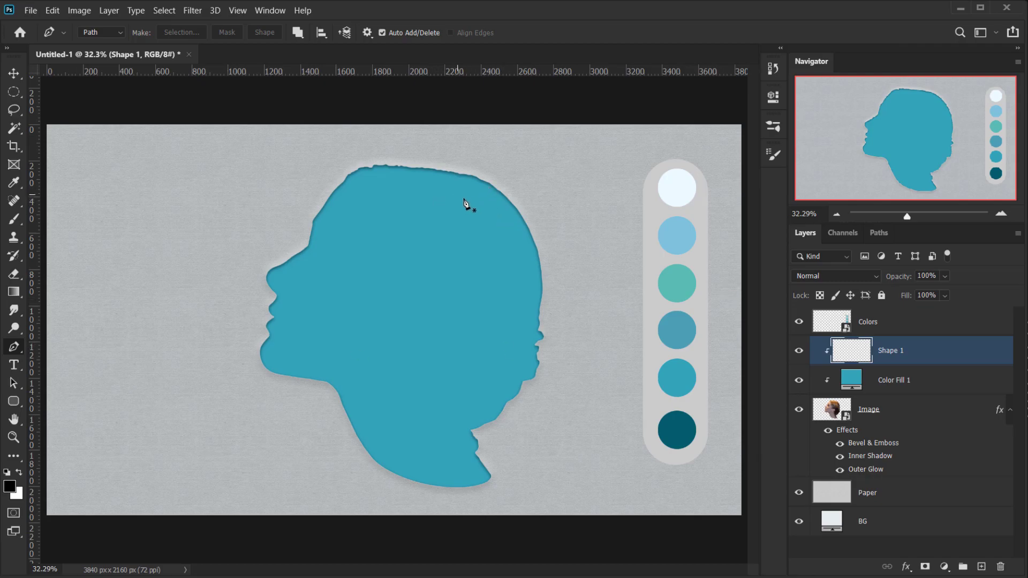
scroll(470, 205, up, 2)
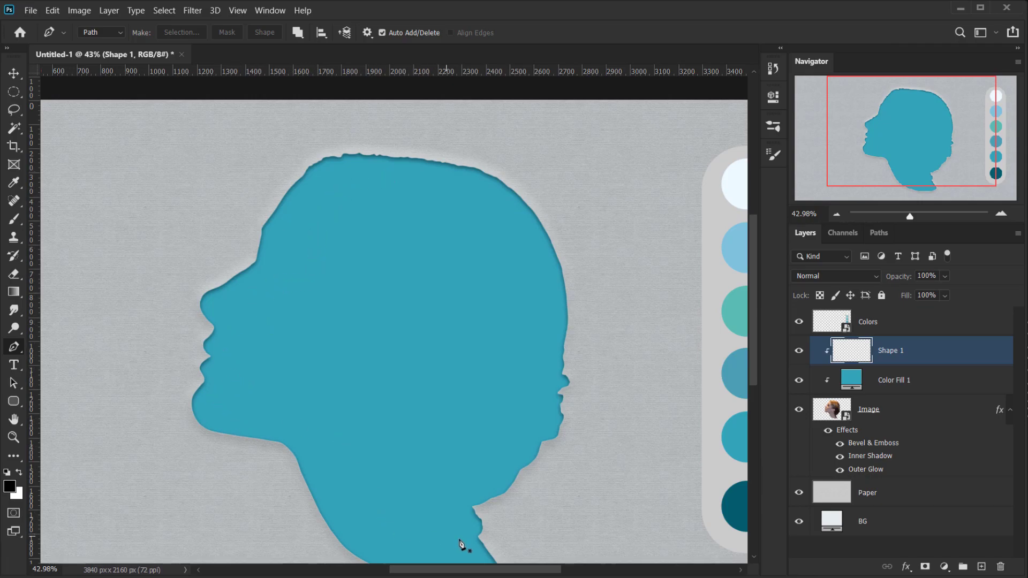
scroll(457, 405, down, 2)
drag(483, 207, 459, 198)
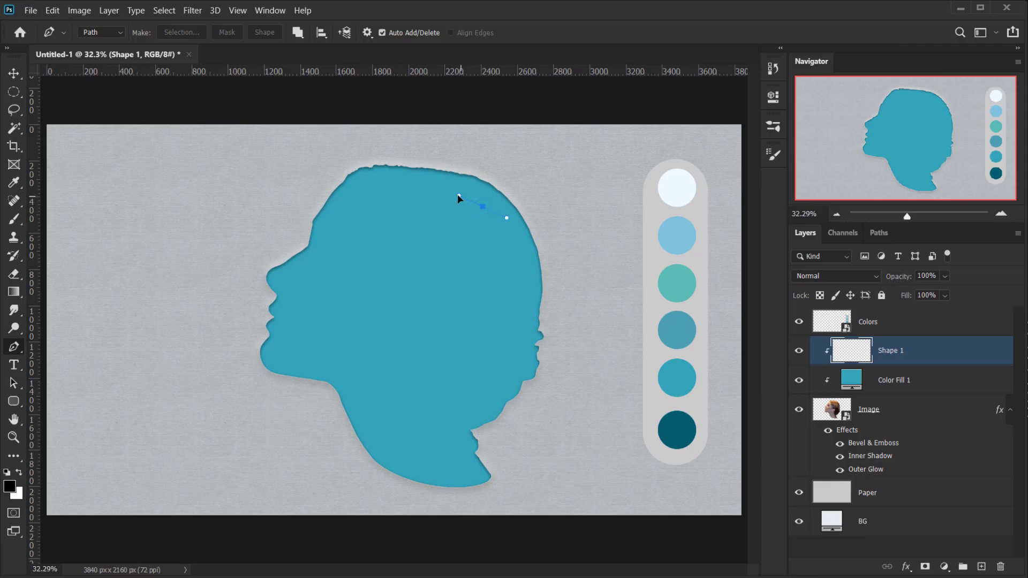
drag(354, 201, 286, 306)
drag(284, 292, 289, 288)
drag(277, 279, 281, 282)
ctrl+click(314, 258)
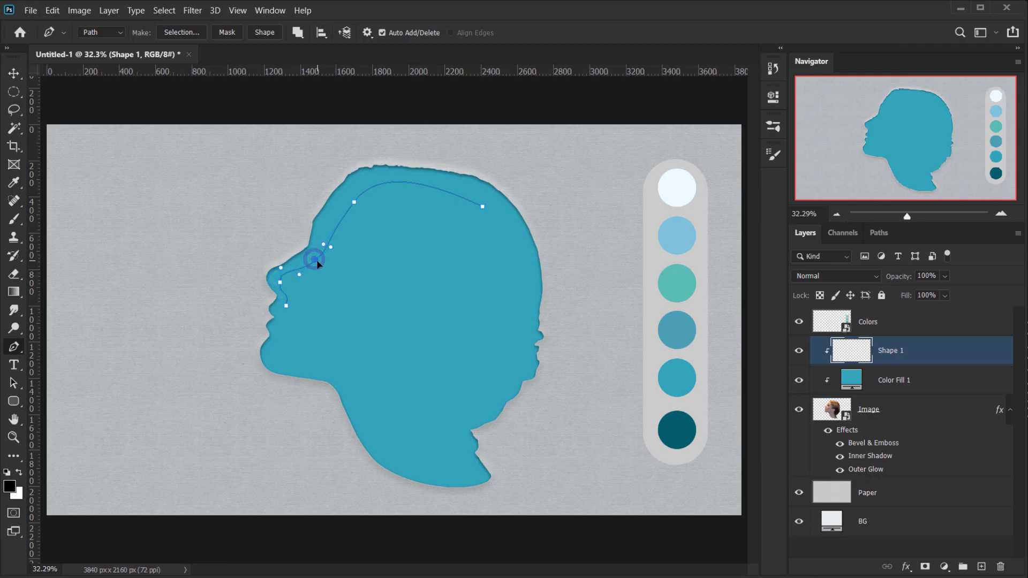
click(278, 318)
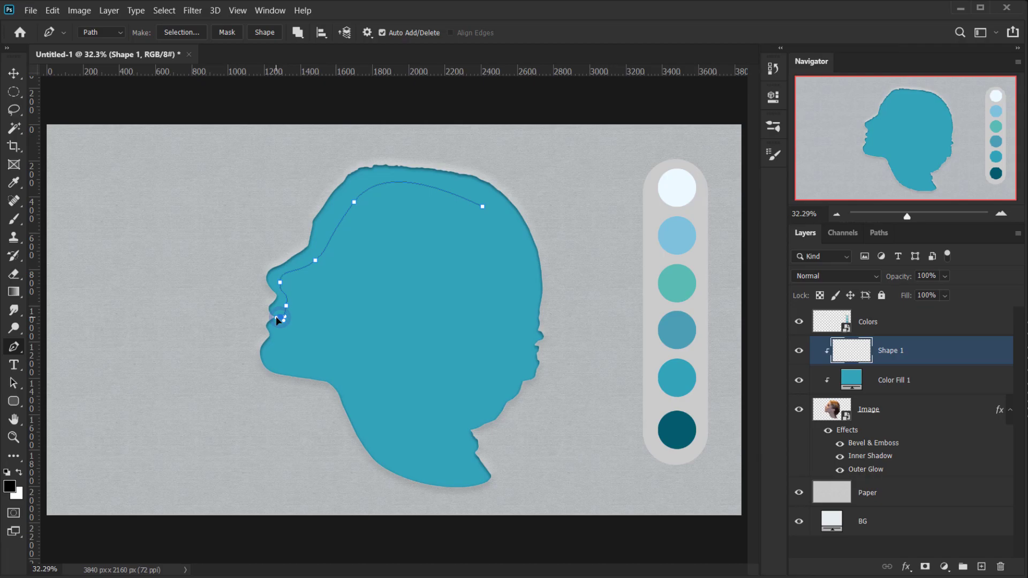
click(277, 352)
Step: Continue the path along the neck and up the back of the head, closing it at its starting point
drag(346, 369, 364, 394)
drag(402, 453, 493, 405)
drag(521, 362, 518, 346)
drag(524, 308, 531, 274)
drag(484, 207, 413, 206)
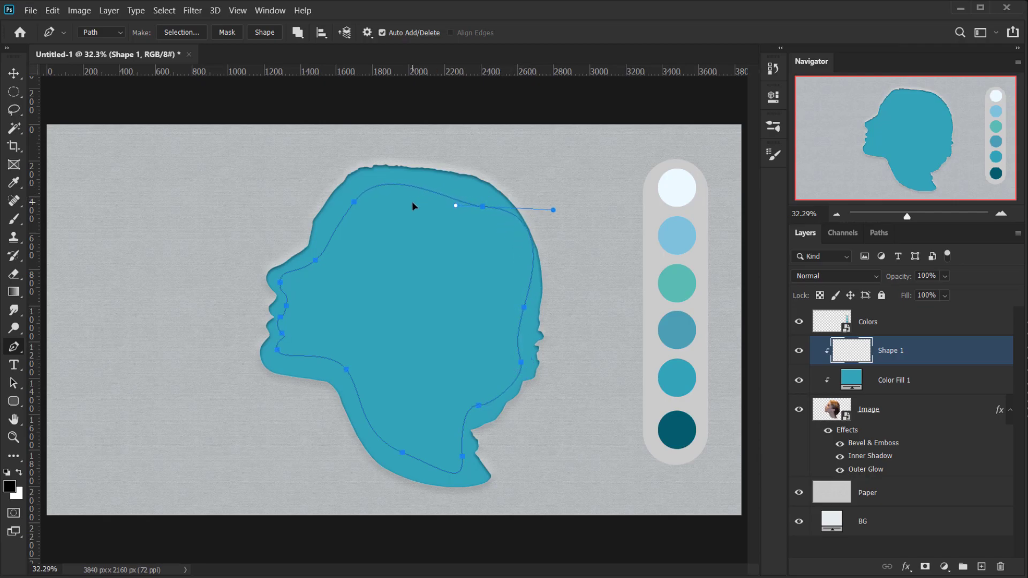
Step: Move the anchor and handles at the back of the crown so the path follows the head's outline smoothly
mouse_move(482, 207)
mouse_down()
mouse_move(459, 210)
mouse_move(478, 209)
mouse_up()
key(ctrl+z)
mouse_move(482, 207)
mouse_down()
mouse_move(462, 218)
mouse_move(466, 204)
mouse_up()
mouse_move(438, 200)
mouse_down()
mouse_move(421, 195)
mouse_move(442, 205)
mouse_move(439, 192)
mouse_up()
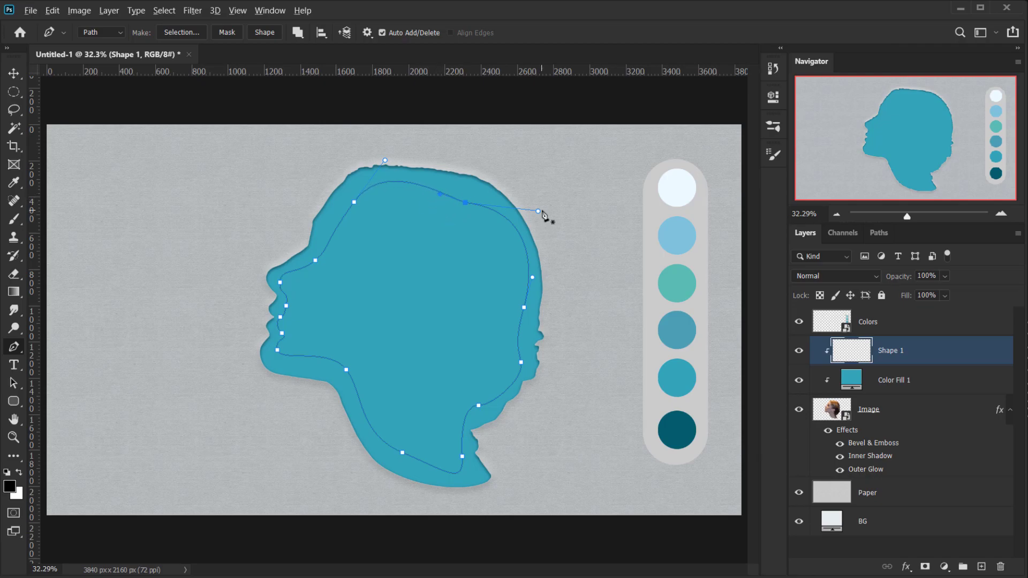
mouse_move(538, 211)
mouse_down()
mouse_move(505, 204)
mouse_move(533, 225)
mouse_up()
mouse_move(465, 202)
mouse_down()
mouse_move(477, 200)
mouse_move(444, 184)
mouse_move(423, 191)
mouse_move(480, 198)
mouse_up()
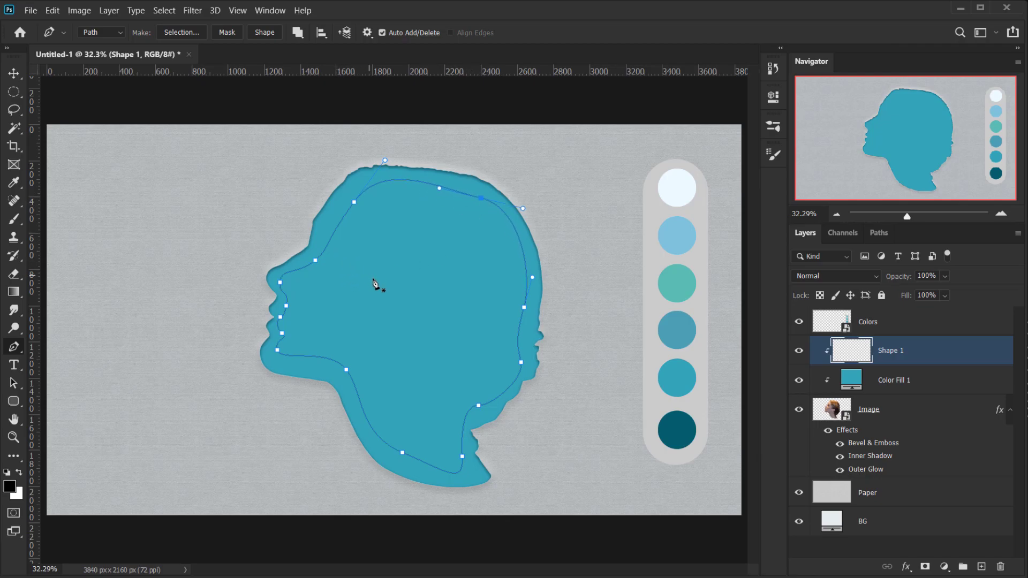
Step: Move the path's nape anchor further inward and reshape the curve at the base of the neck
scroll(376, 277, down, 3)
scroll(401, 385, up, 1)
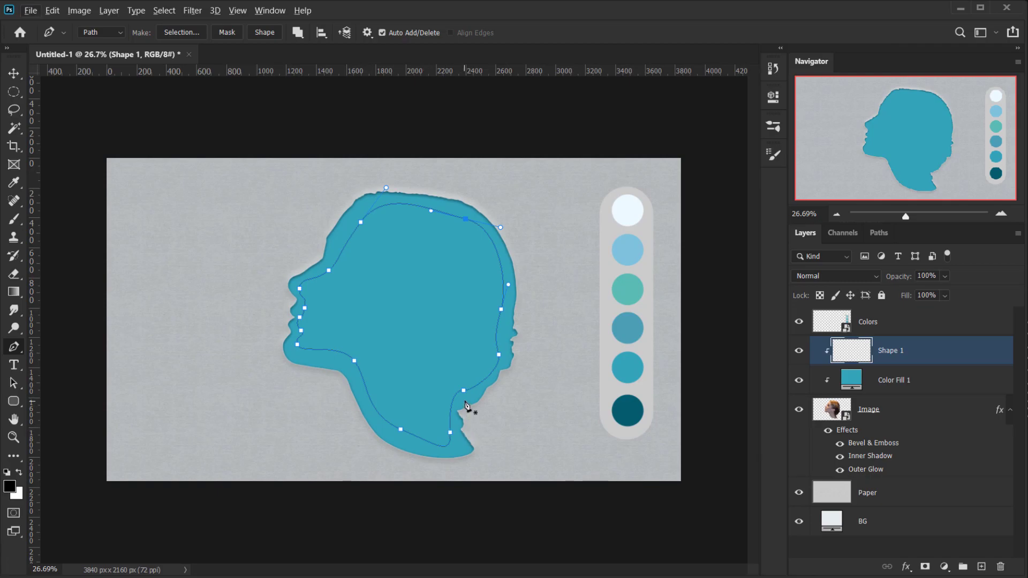
drag(464, 391, 450, 392)
drag(399, 430, 434, 451)
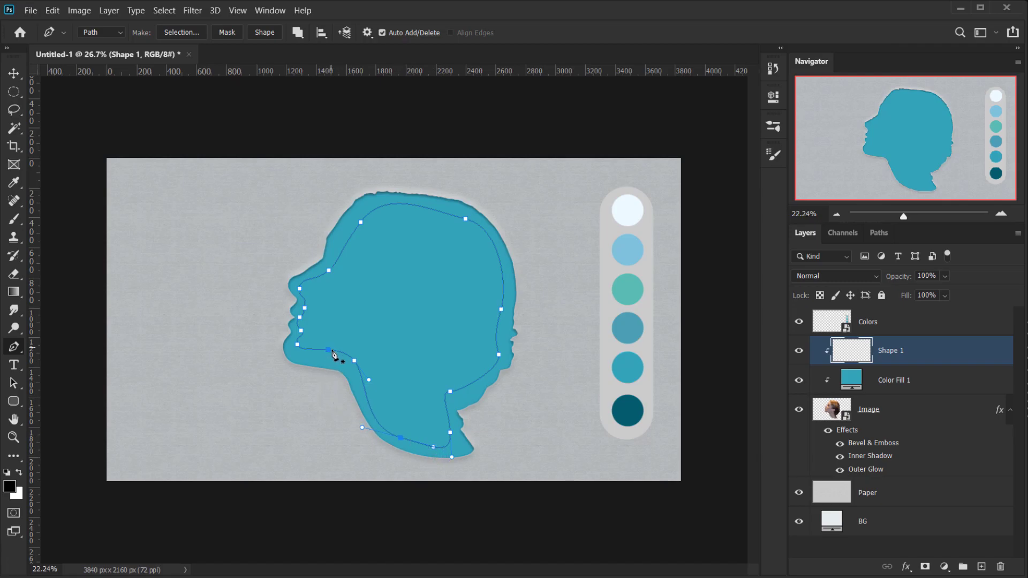
Step: Refine the path around the chin and lips by adjusting the anchors and handles there
scroll(332, 364, down, 1)
scroll(324, 346, up, 4)
drag(262, 341, 283, 386)
ctrl+click(262, 343)
click(262, 305)
drag(269, 319, 271, 292)
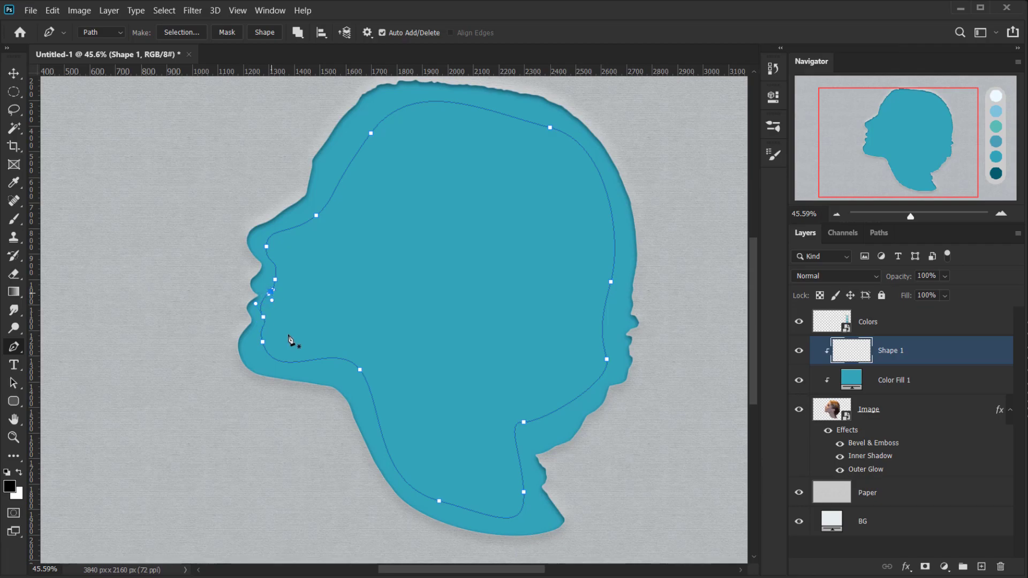
Step: Turn the finished inner head path into a selection and invert it so everything outside the path is selected
scroll(312, 321, down, 3)
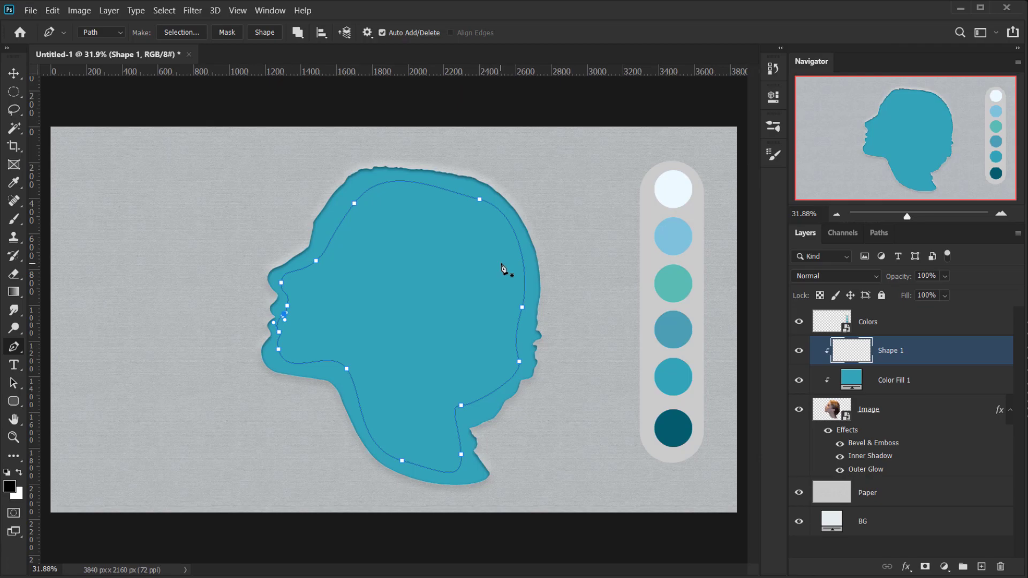
key(ctrl+Return)
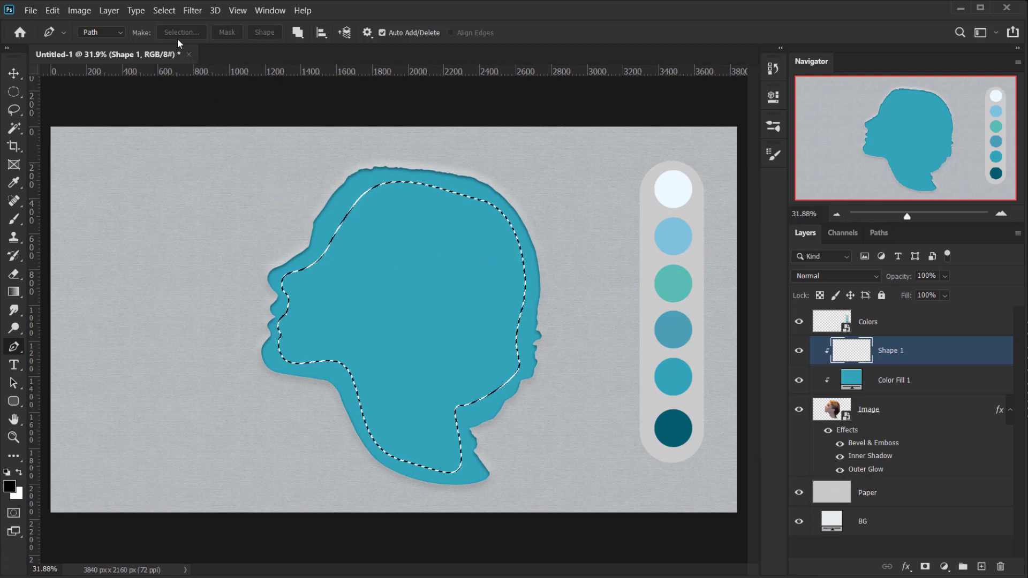
click(163, 11)
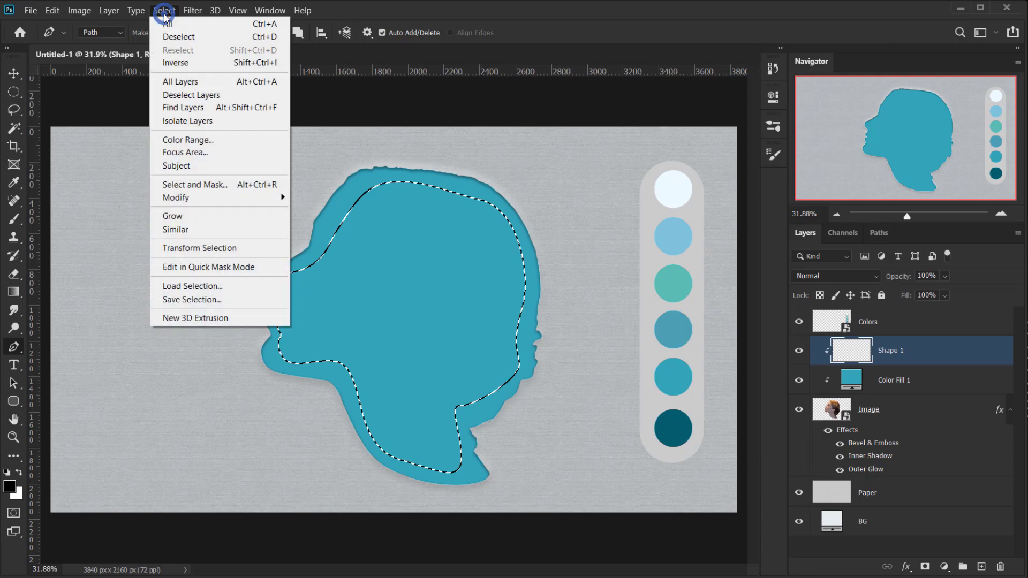
click(187, 62)
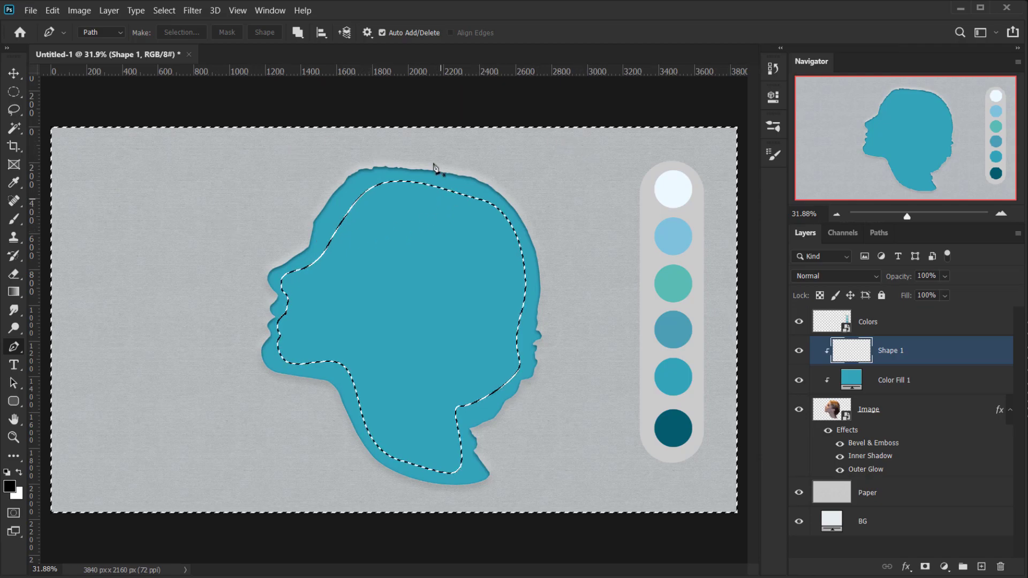
Step: Set the foreground color to the light blue 7ec3dd sampled from the palette, keeping the Pen tool active
click(9, 486)
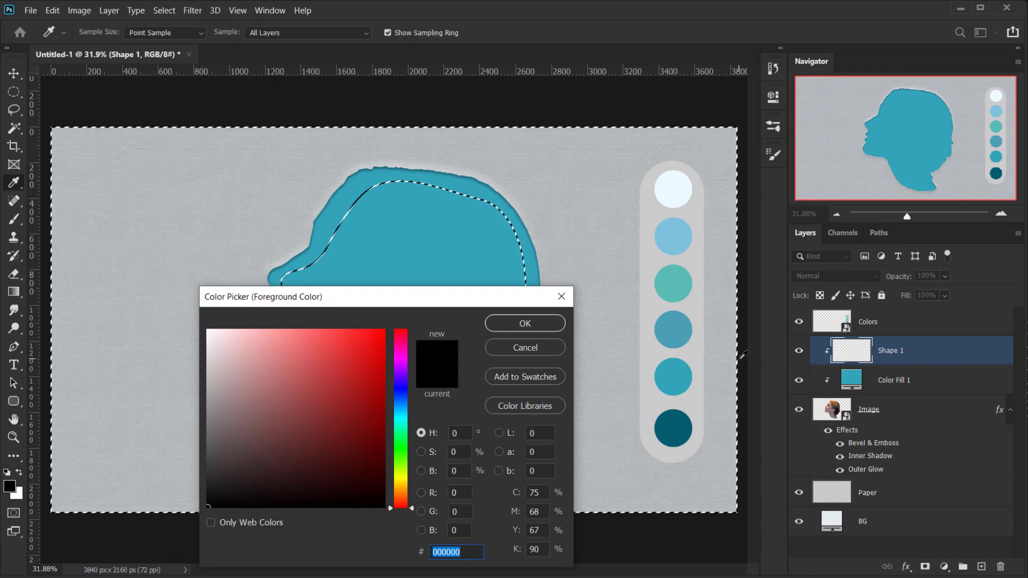
click(675, 233)
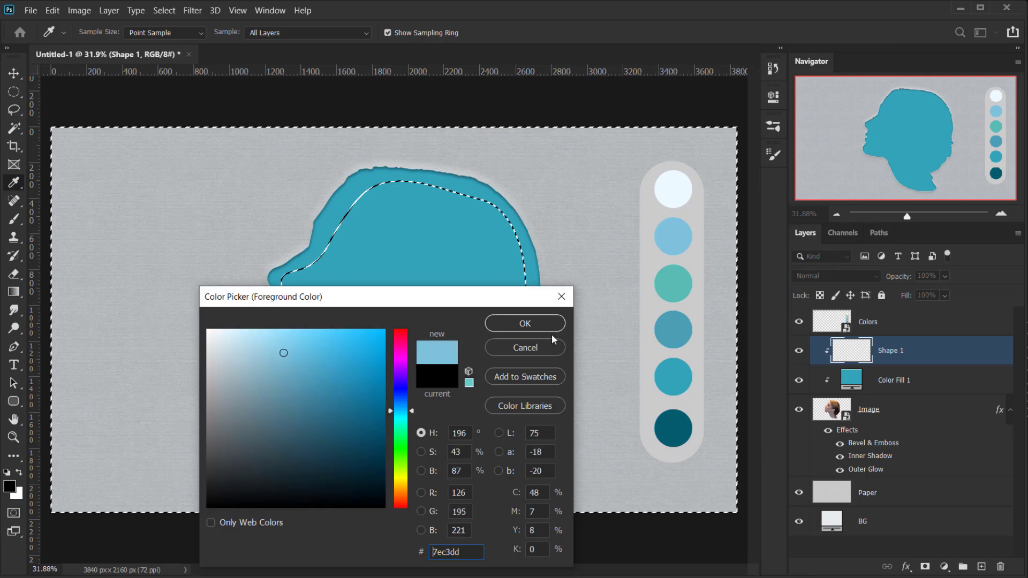
click(535, 323)
key(p)
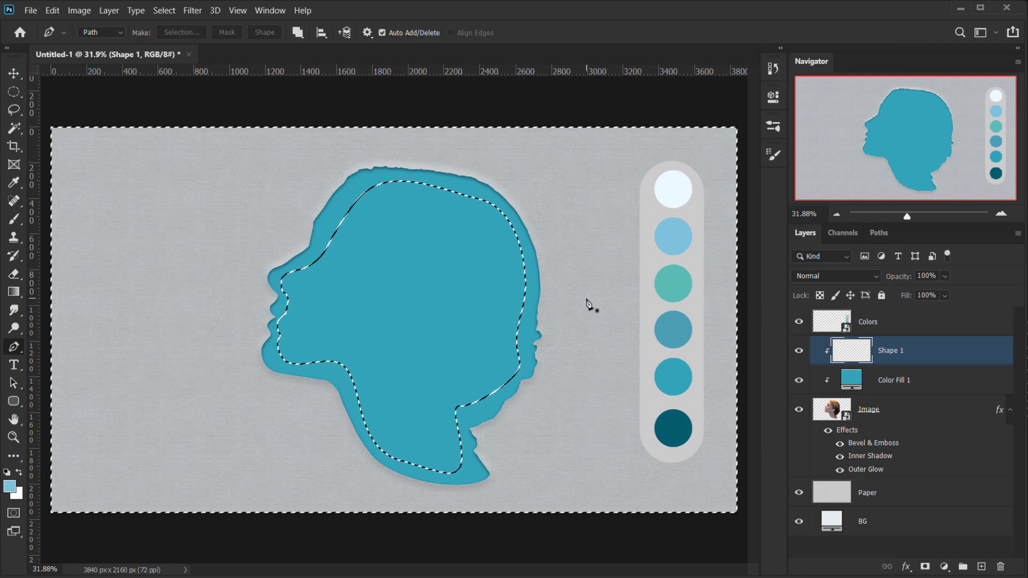
Step: Fill the selection on the Shape 1 layer with the palette's light blue 7ec3dd at 100% opacity and deselect
click(51, 11)
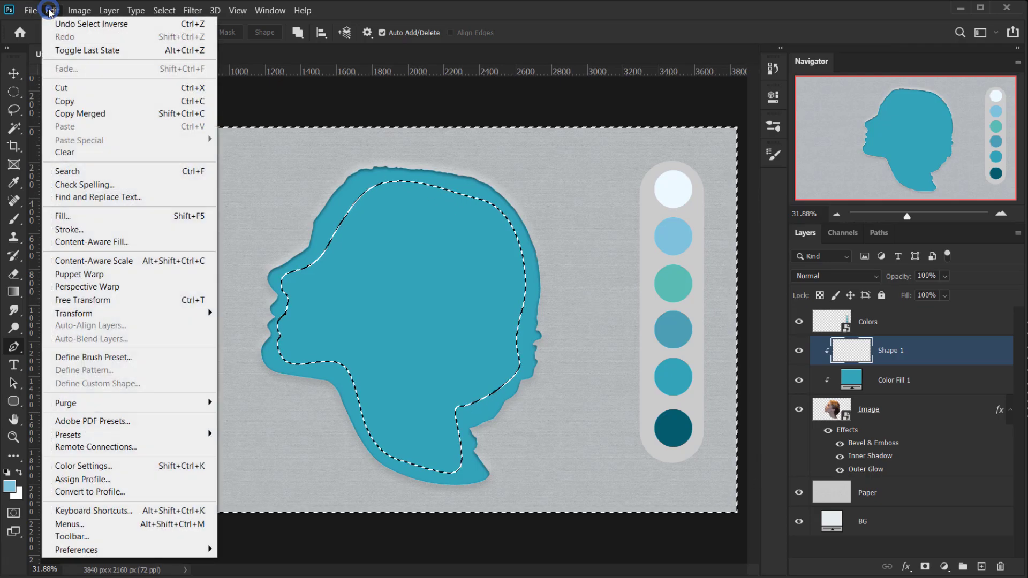
click(107, 216)
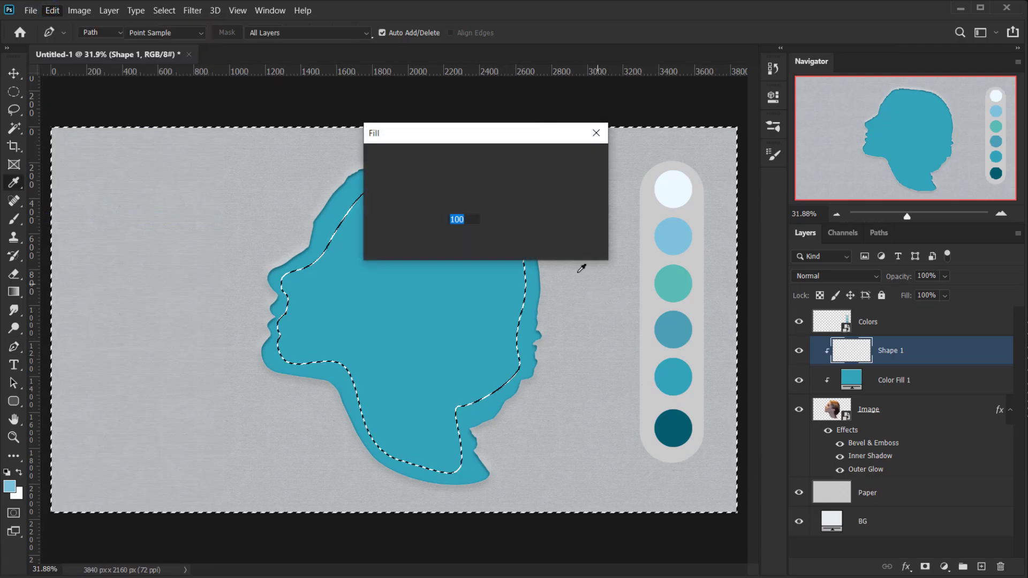
click(519, 157)
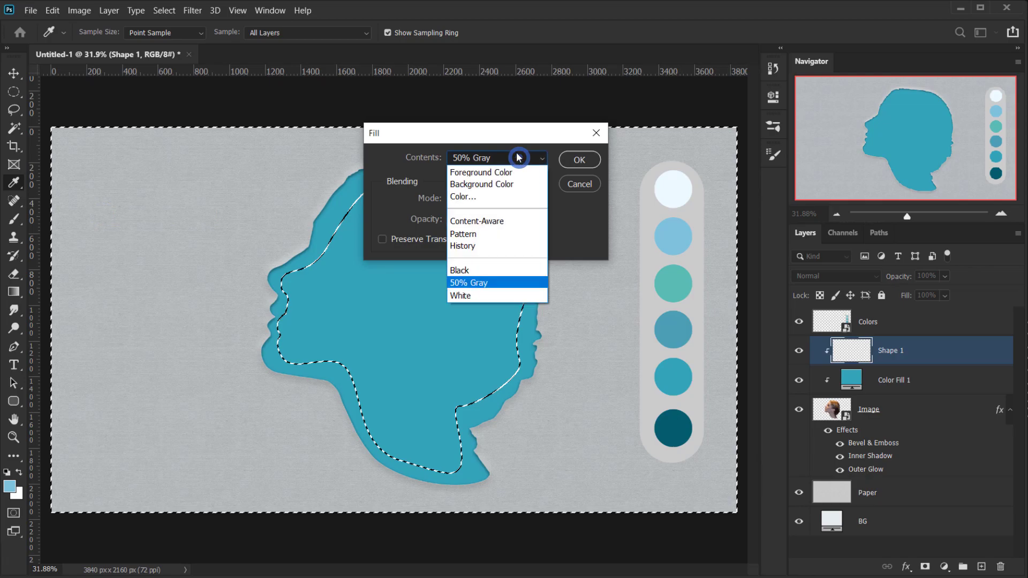
click(498, 197)
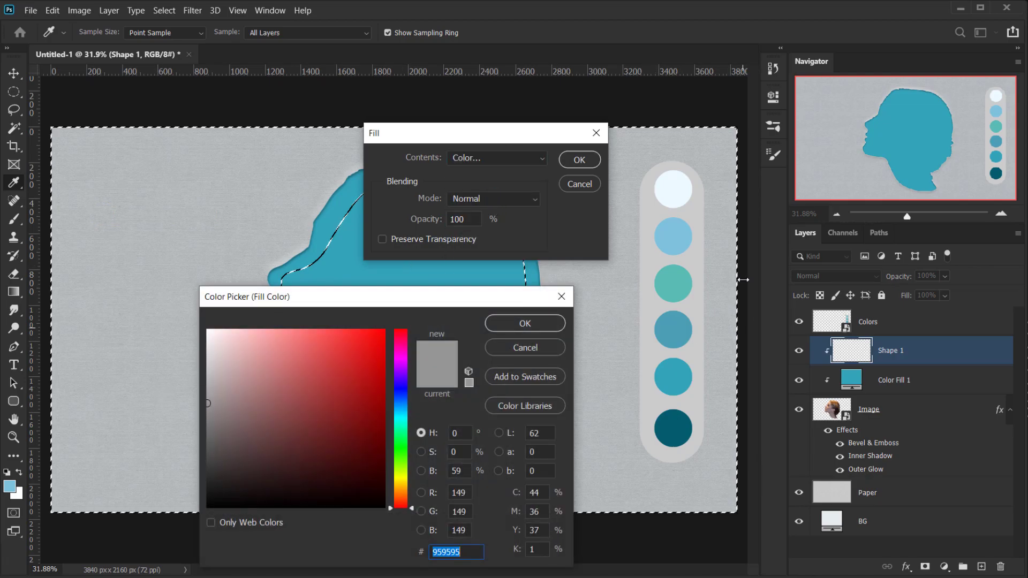
click(673, 231)
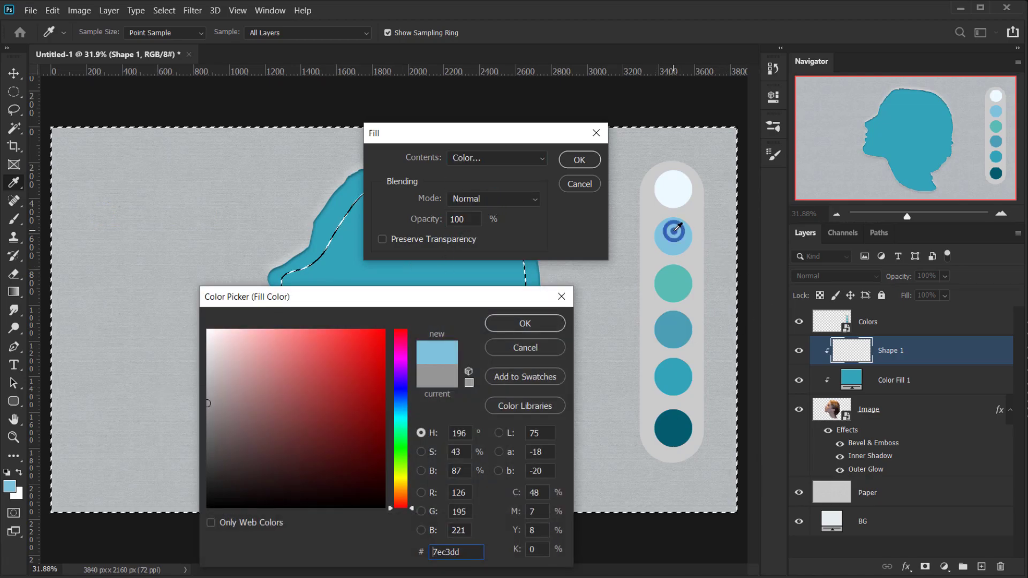
click(535, 322)
click(579, 160)
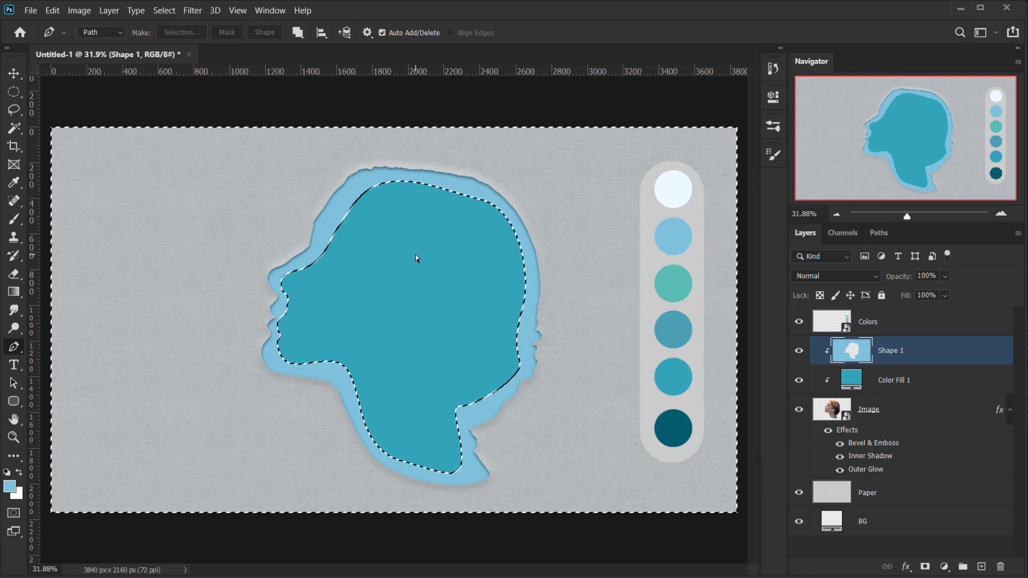
key(ctrl+d)
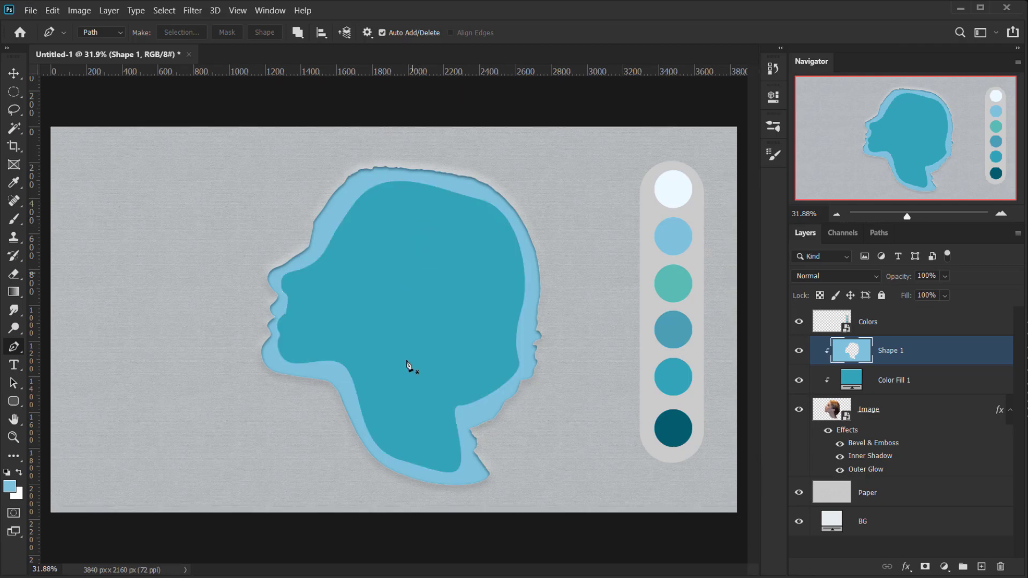
Step: Enclose the stray light blue notch above the upper lip with a closed pen path, clear it from Shape 1 and deselect
scroll(351, 341, up, 1)
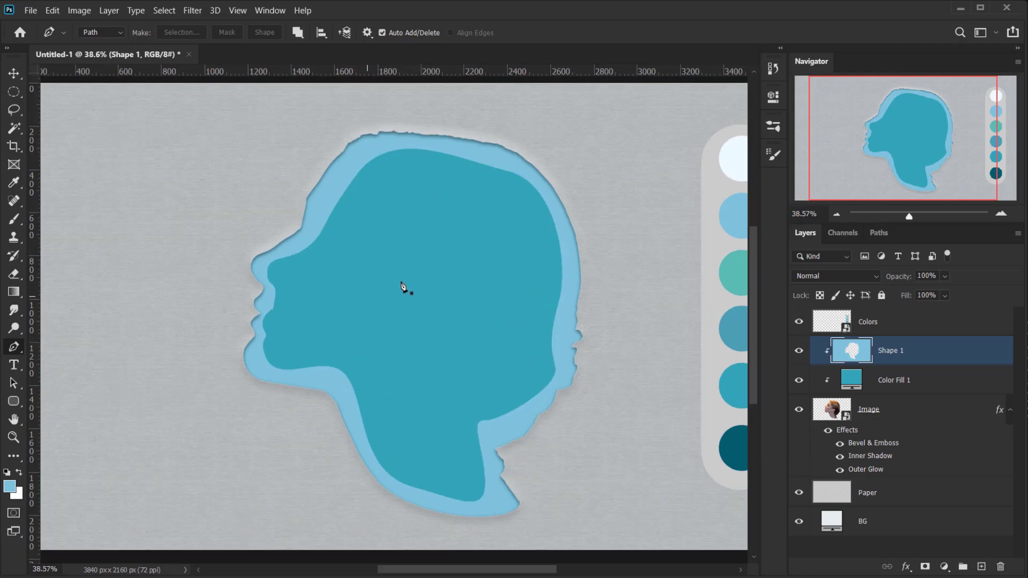
scroll(344, 314, down, 2)
scroll(291, 342, up, 4)
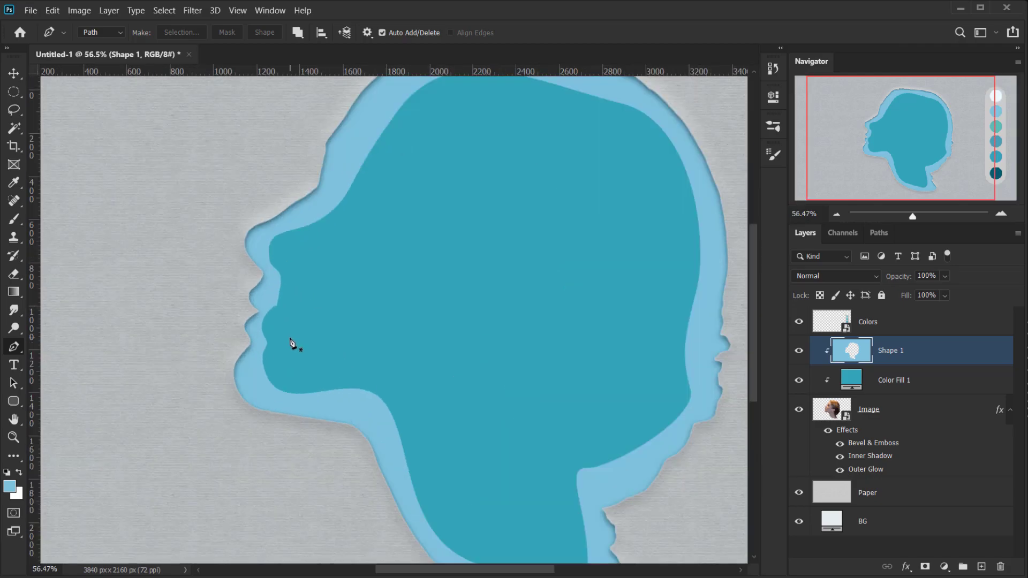
scroll(291, 342, up, 5)
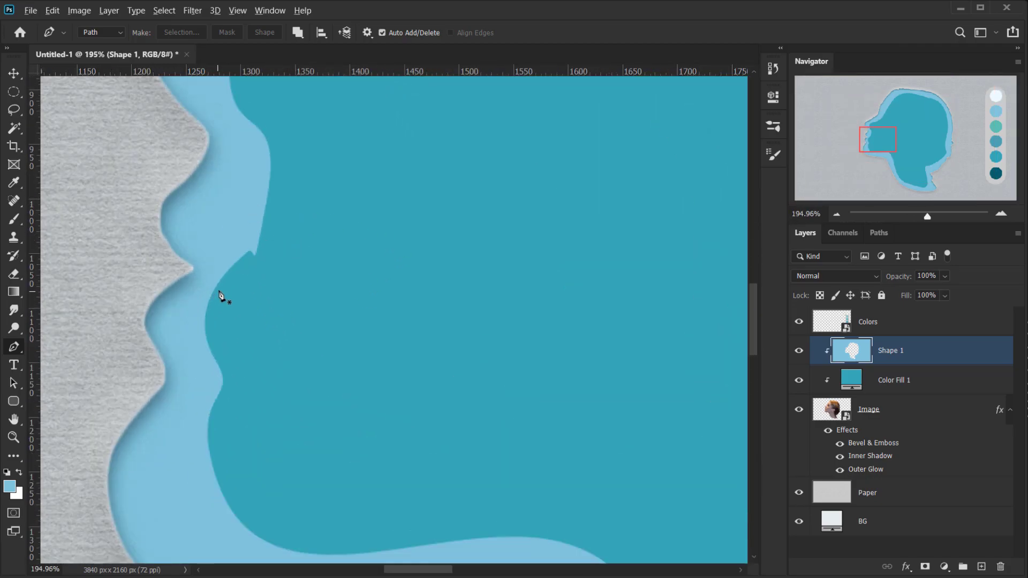
scroll(220, 295, up, 2)
click(228, 268)
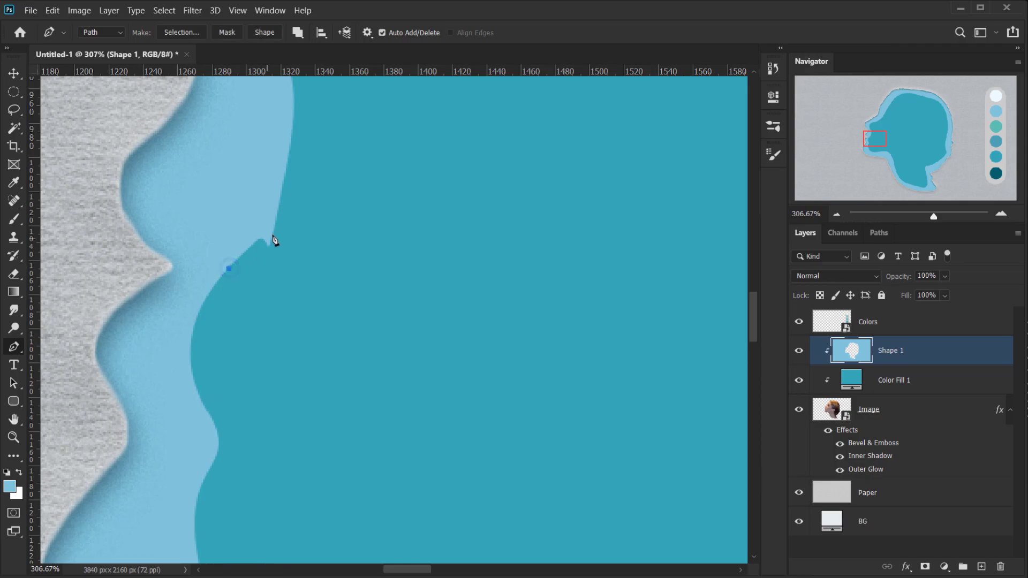
mouse_move(289, 156)
mouse_down()
mouse_move(299, 65)
mouse_move(315, 115)
mouse_move(295, 153)
mouse_up()
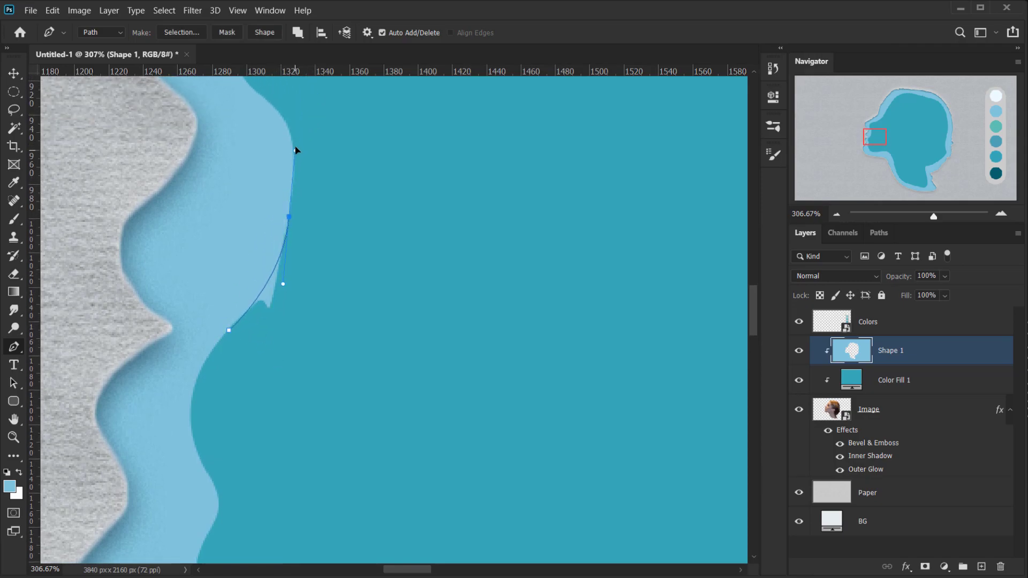
drag(336, 203, 365, 246)
drag(308, 368, 257, 391)
click(231, 334)
key(ctrl+Return)
key(ctrl+d)
scroll(311, 345, down, 10)
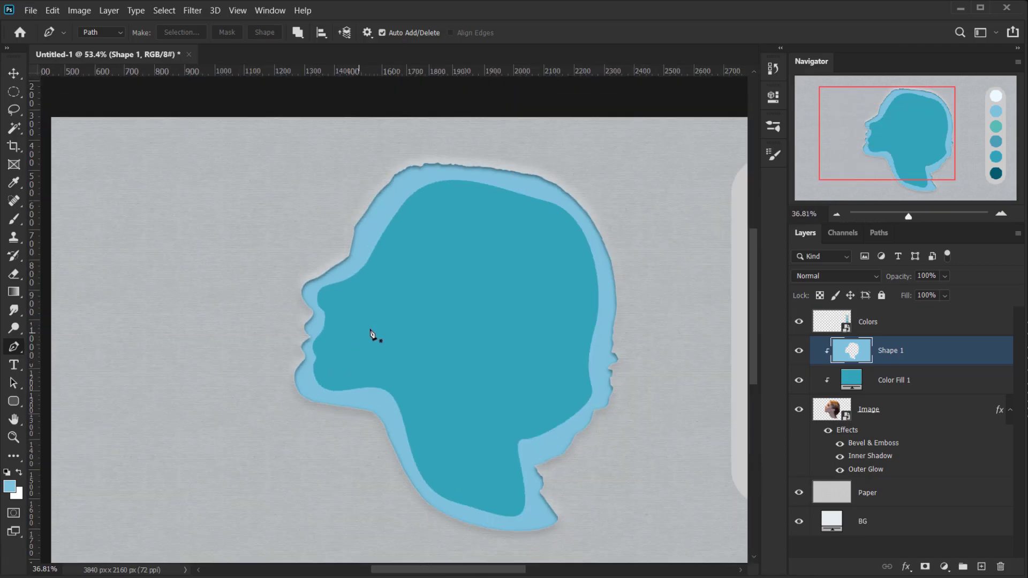
Step: Open the layer style settings for Shape 1 and enable Bevel & Emboss, keeping the silhouette in view beside the dialog
scroll(432, 324, up, 3)
drag(426, 331, 402, 357)
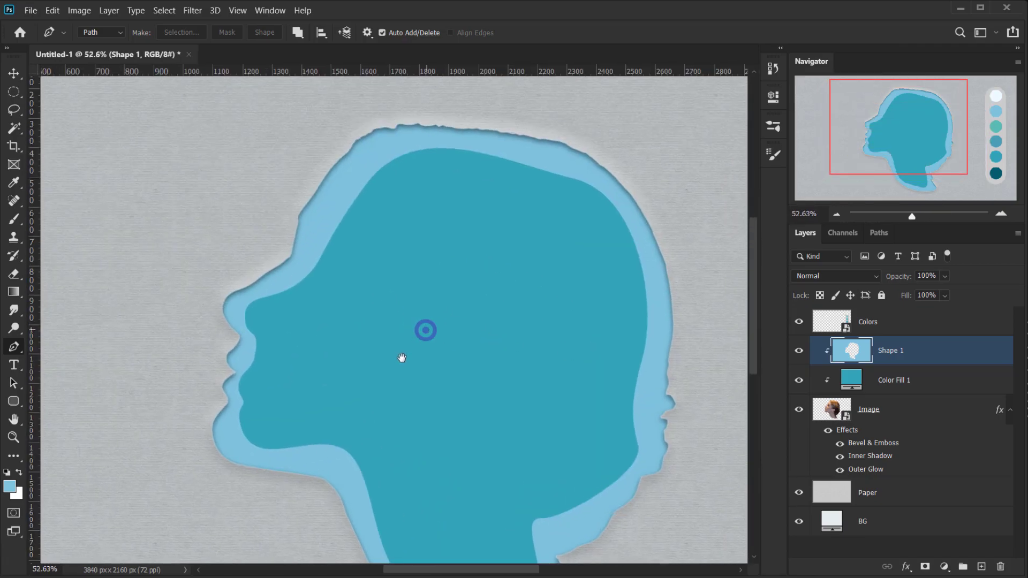
scroll(396, 367, down, 4)
scroll(355, 367, up, 2)
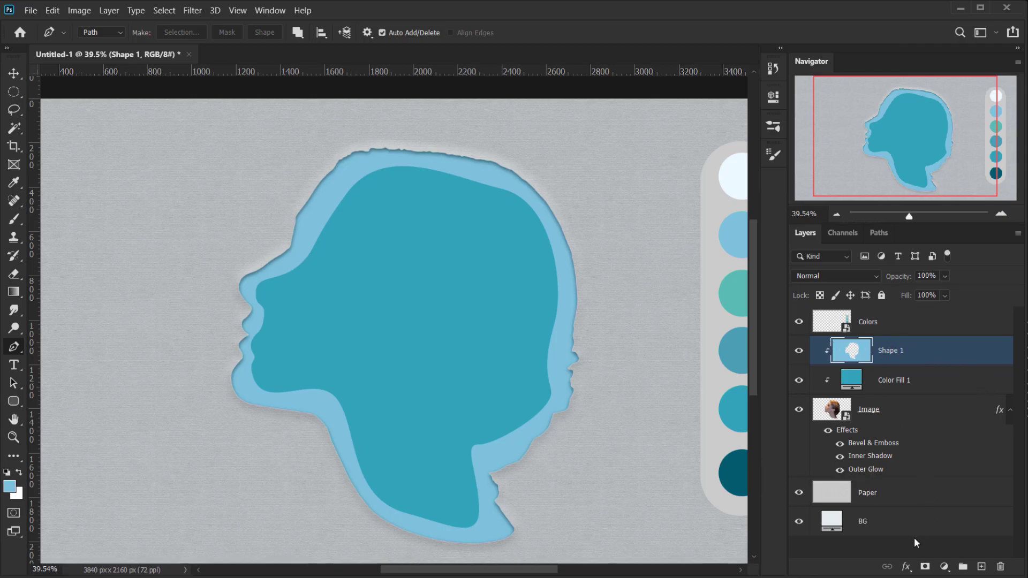
click(910, 567)
click(937, 426)
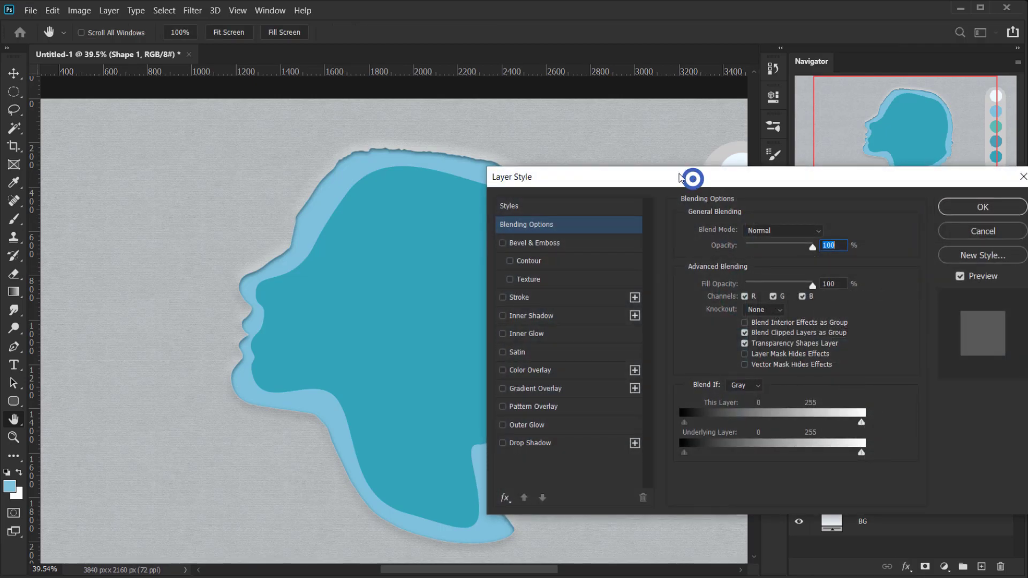
drag(691, 174, 654, 159)
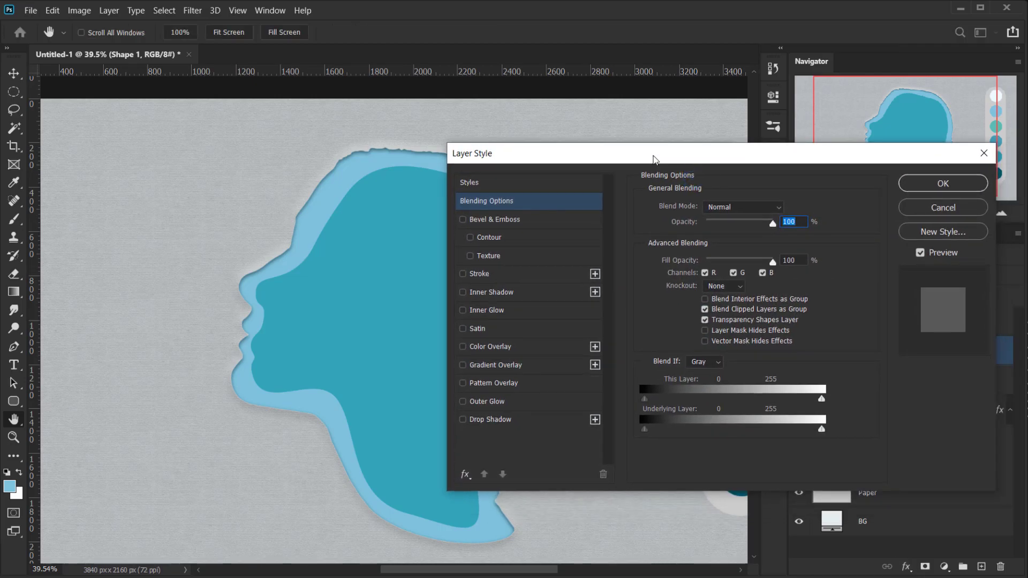
click(491, 219)
click(369, 266)
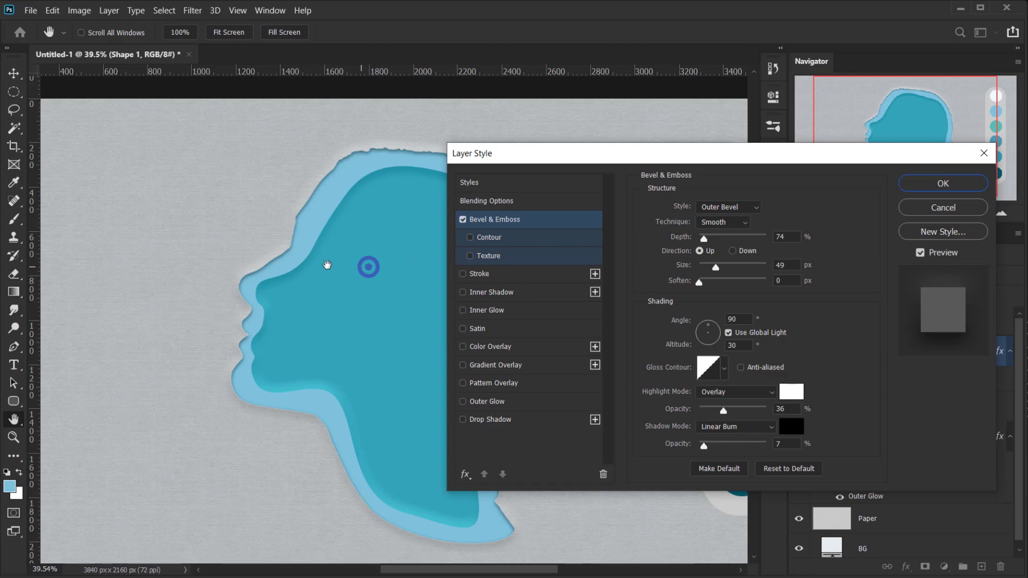
drag(316, 255, 198, 248)
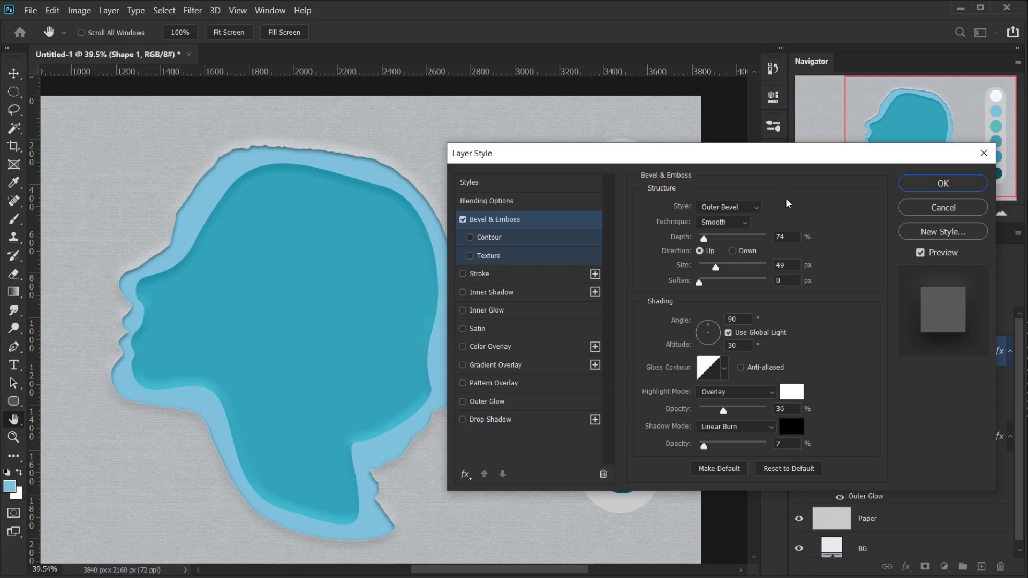
Step: Set the bevel's style to Inner Bevel, its direction to Down and its size to 32 px
click(744, 207)
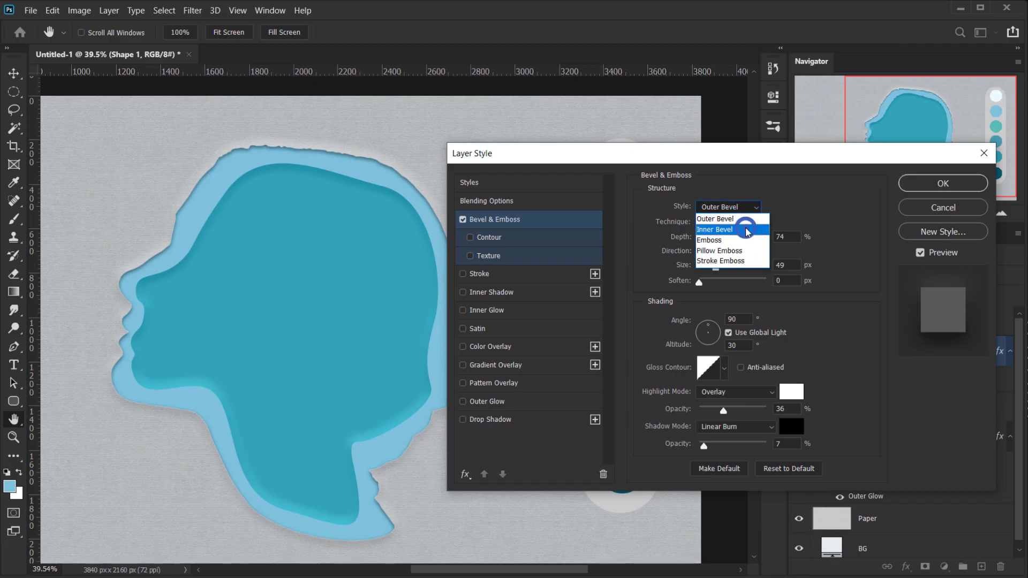
click(745, 225)
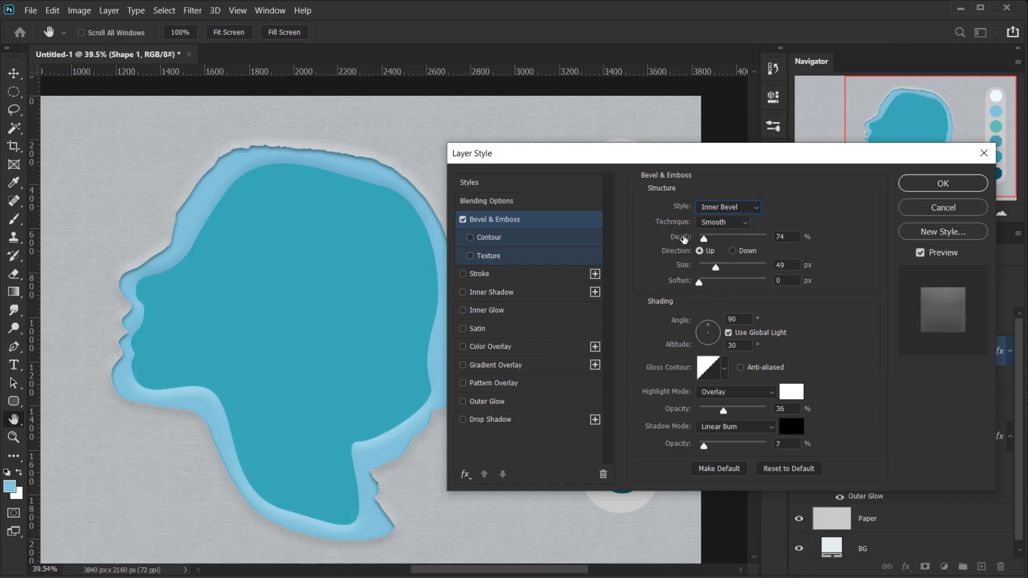
click(734, 251)
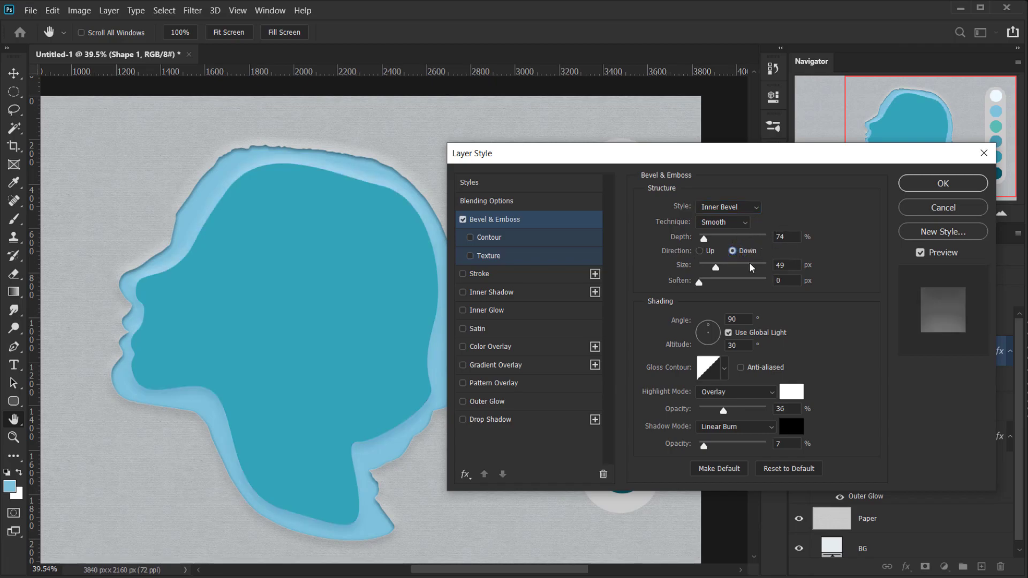
click(714, 265)
drag(715, 265, 713, 268)
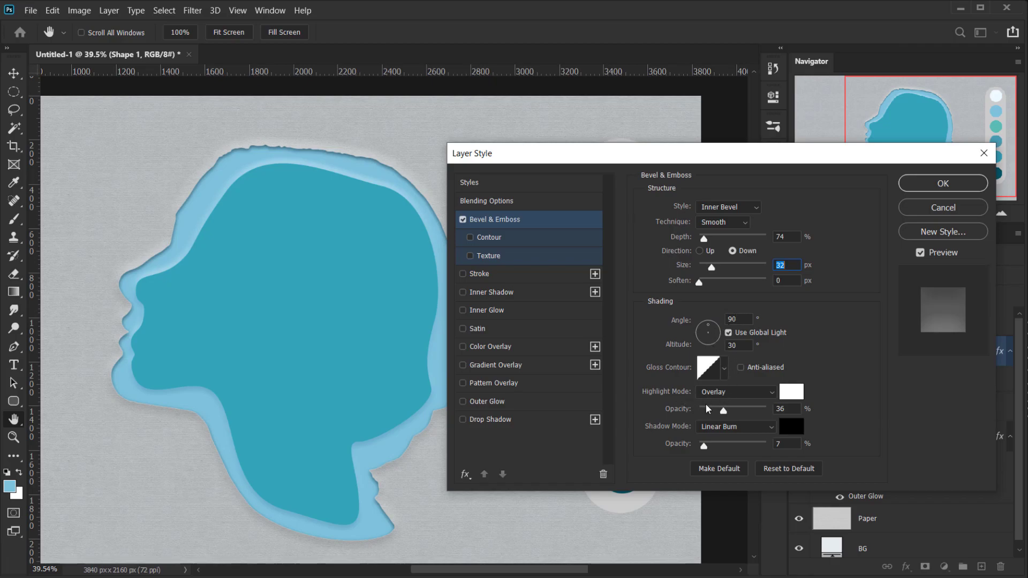
Step: Set the bevel's highlight opacity to 21% and adjust its shadow opacity
drag(725, 412, 718, 415)
drag(718, 414, 718, 414)
drag(704, 446, 706, 448)
click(793, 439)
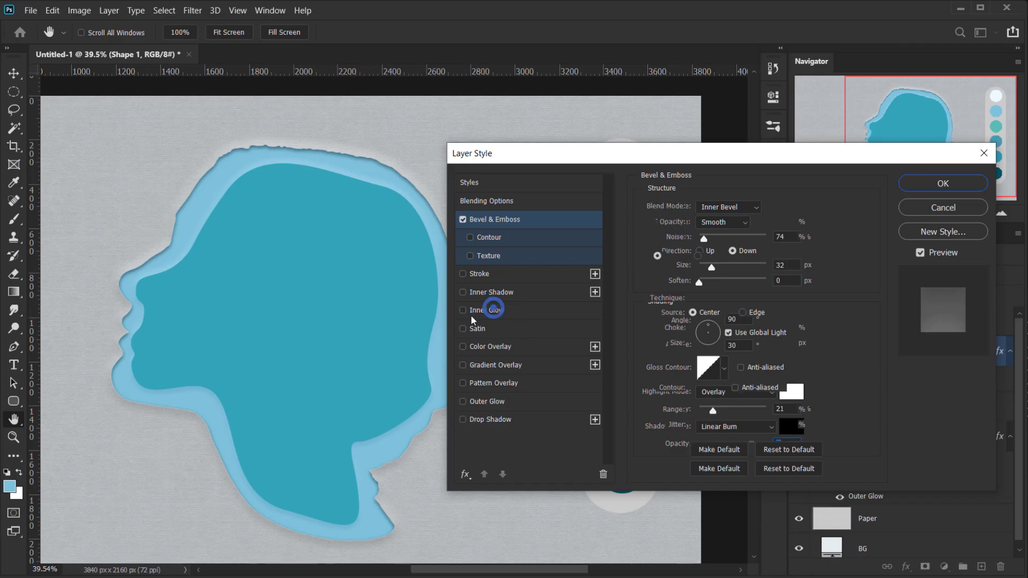
Step: Enable Inner Glow on Shape 1, reset it to its default settings and set its blend mode to Normal
click(493, 310)
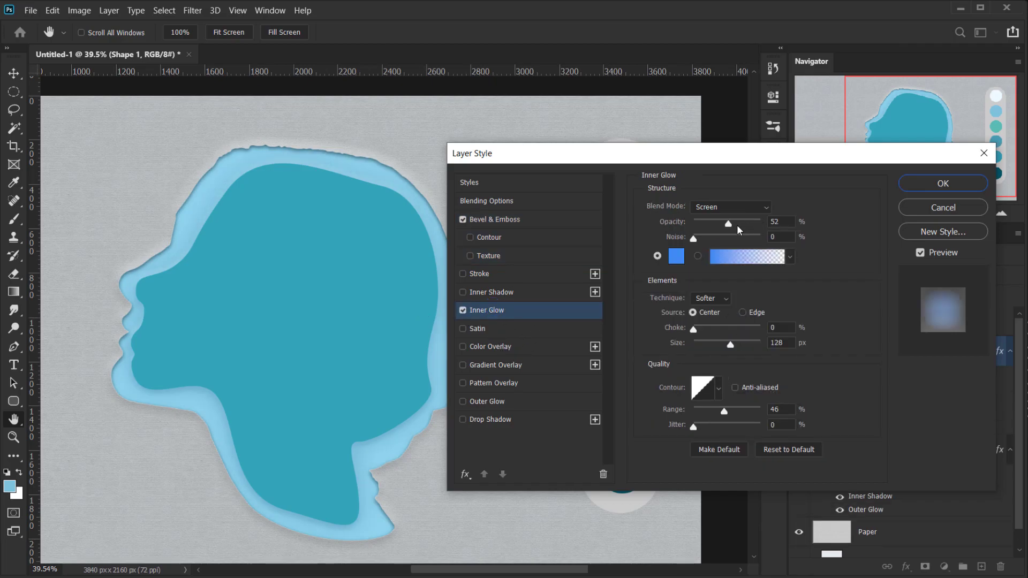
click(796, 456)
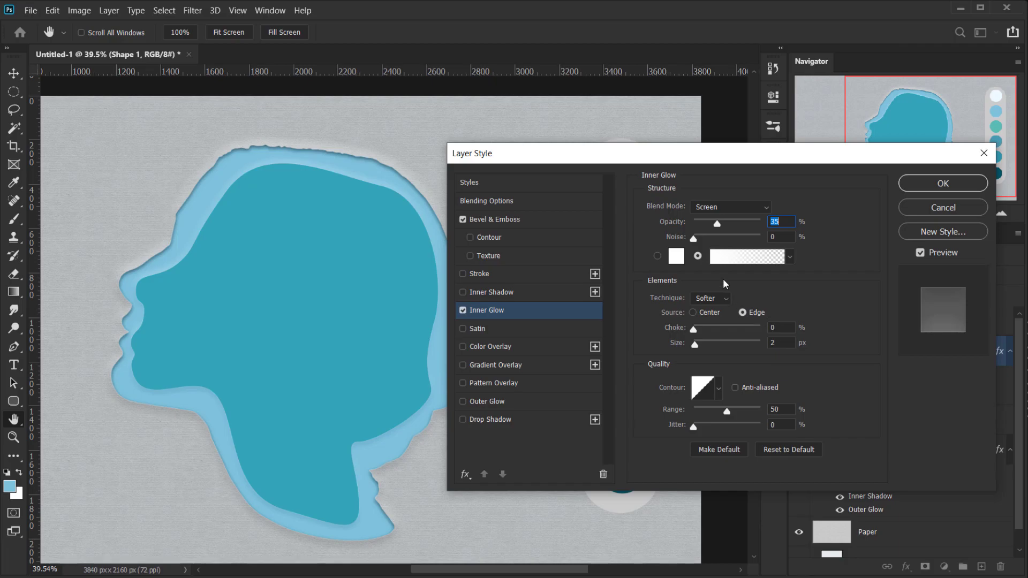
click(726, 206)
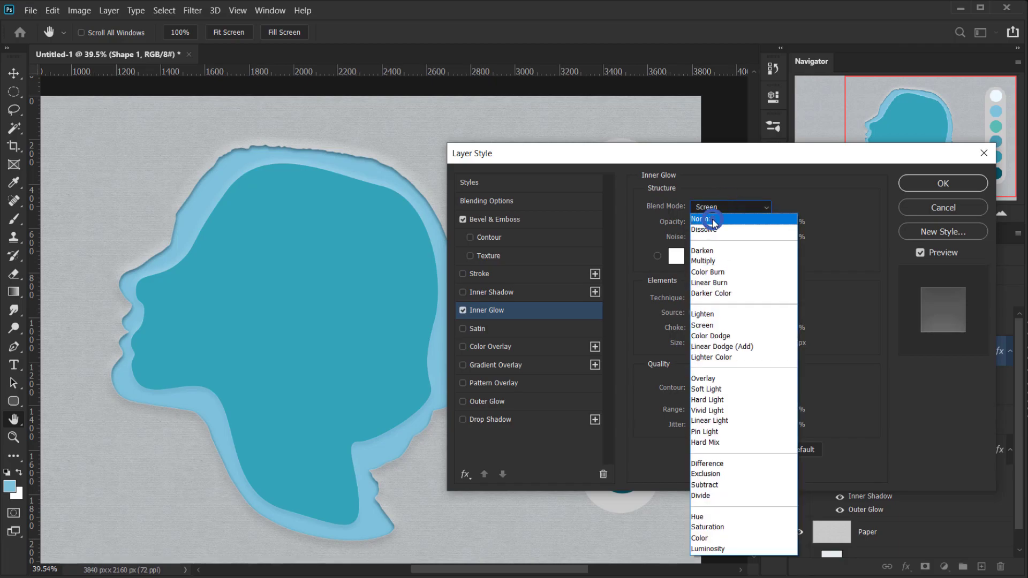
click(717, 216)
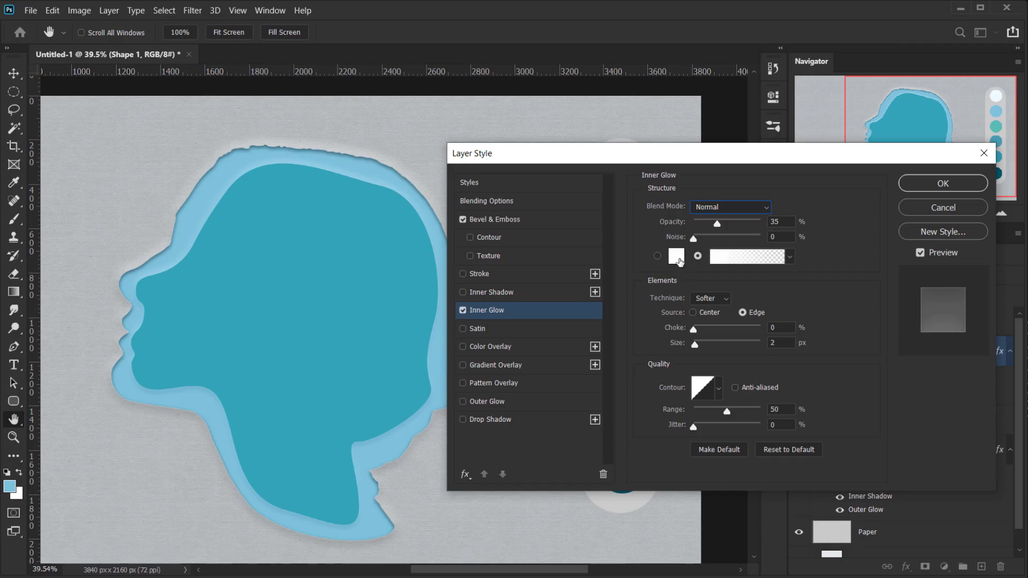
Step: Set Shape 1's inner glow size to 3 px and its opacity to about 66%
drag(721, 225, 818, 221)
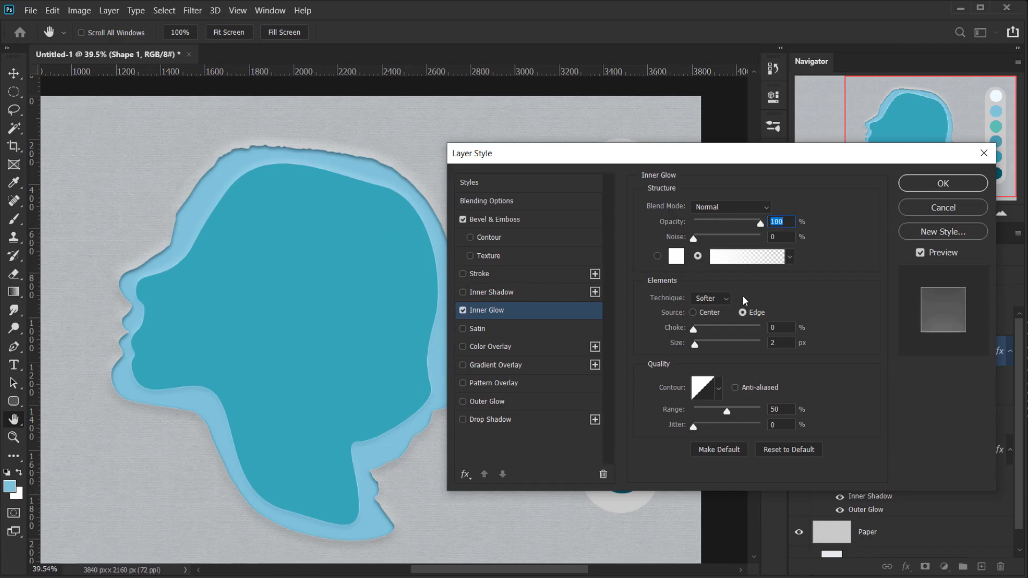
drag(762, 224, 741, 230)
click(788, 225)
drag(695, 345, 700, 347)
drag(695, 345, 695, 345)
drag(696, 345, 697, 346)
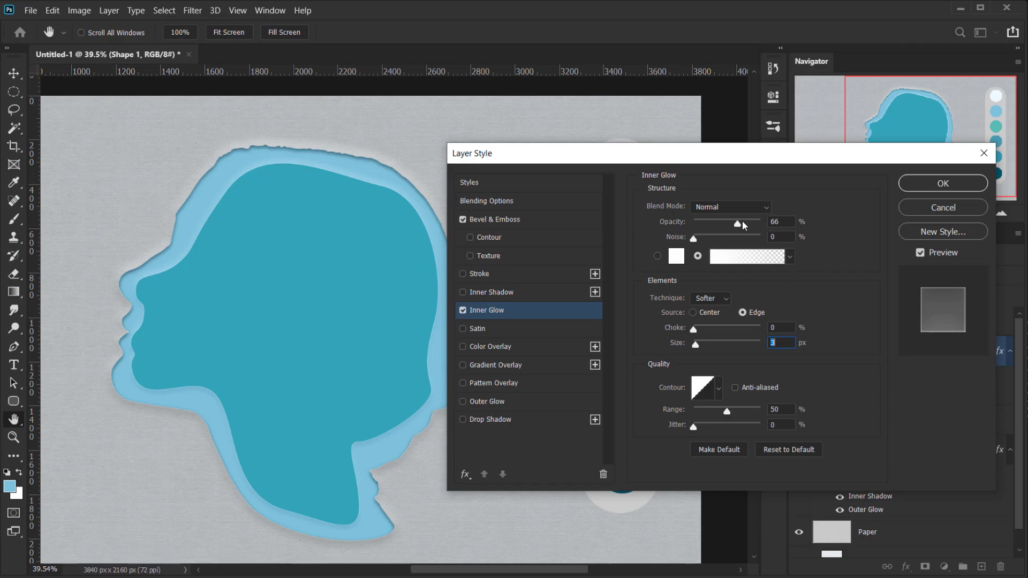
drag(737, 226, 736, 228)
Step: Enable Drop Shadow on Shape 1 with the dark grey shadow color #1b1c1c
click(492, 420)
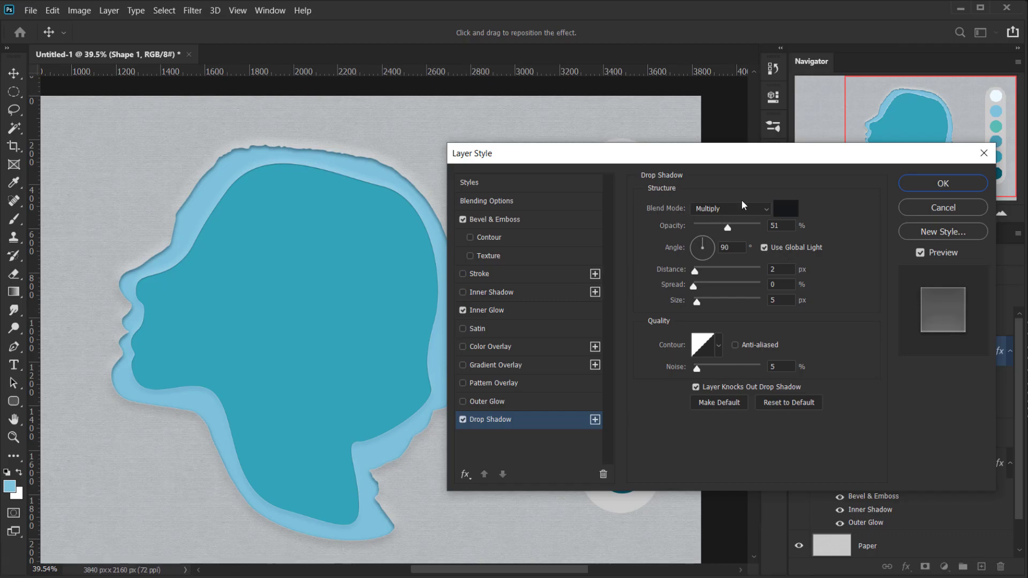
click(786, 208)
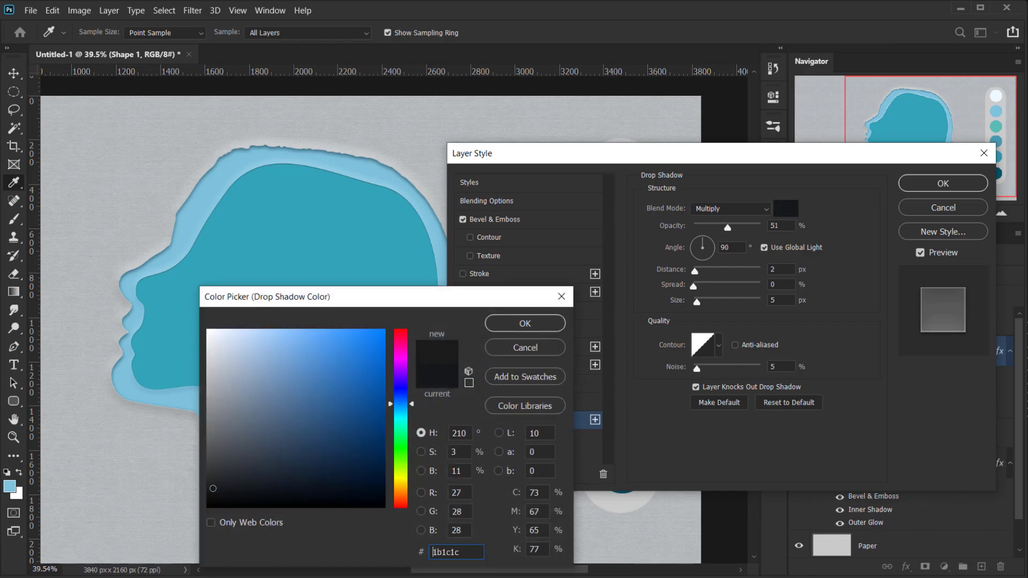
click(549, 327)
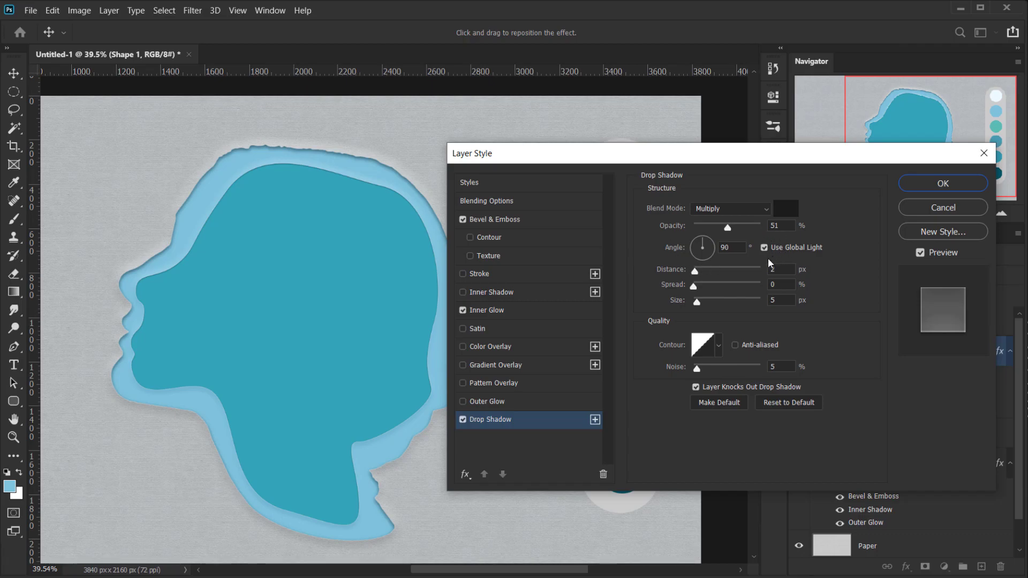
Step: Set the drop shadow's distance to 12 px and size to 16 px, lower its opacity slightly, and apply the layer style
drag(696, 274, 705, 275)
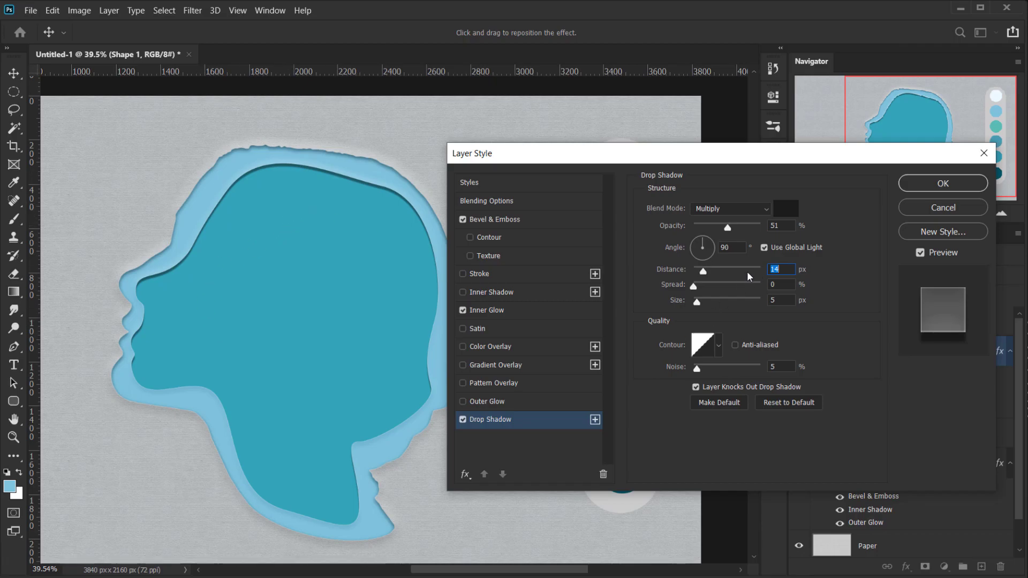
drag(698, 303, 704, 275)
click(785, 363)
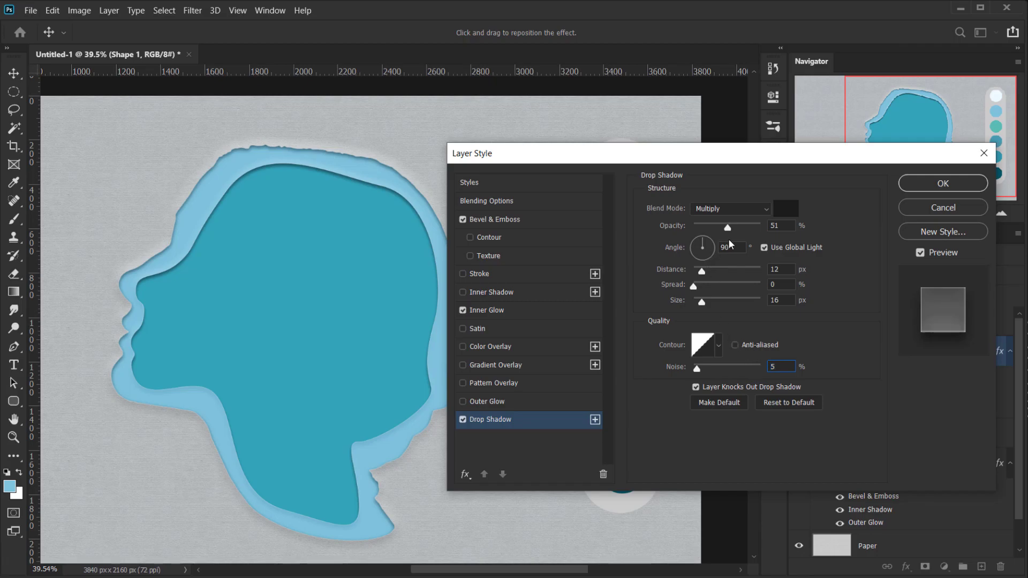
drag(728, 230, 724, 232)
click(943, 183)
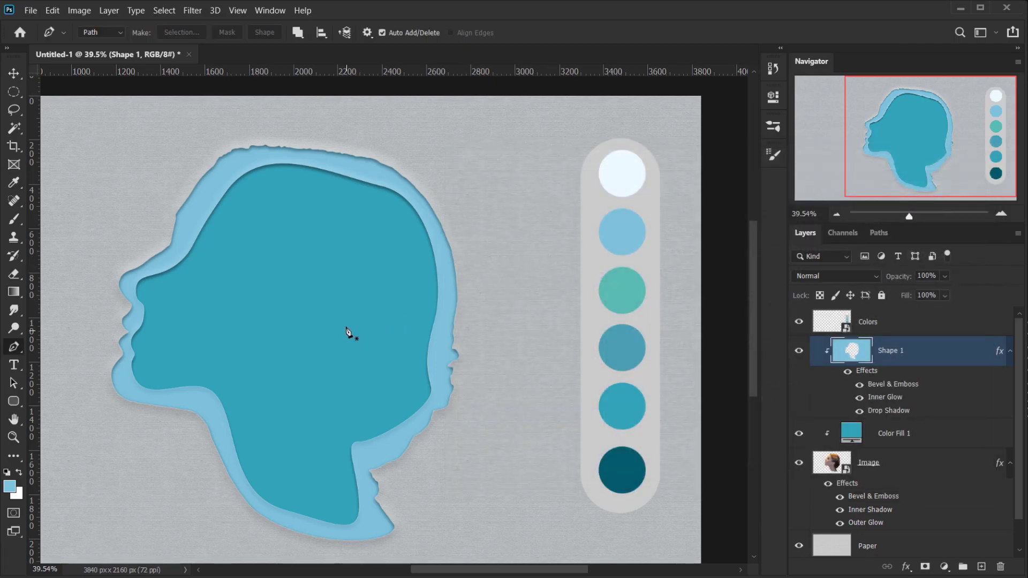
Step: Examine the inner cutout's edge effects up close and in full view, and collapse Shape 1's effects list
scroll(348, 315, up, 3)
drag(427, 229, 502, 341)
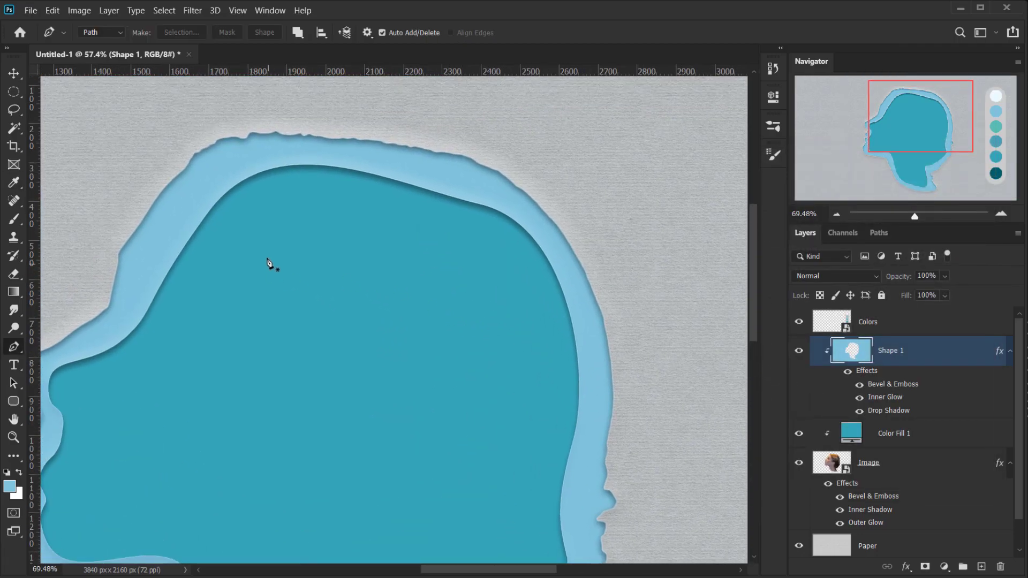
scroll(271, 260, down, 3)
scroll(172, 310, up, 3)
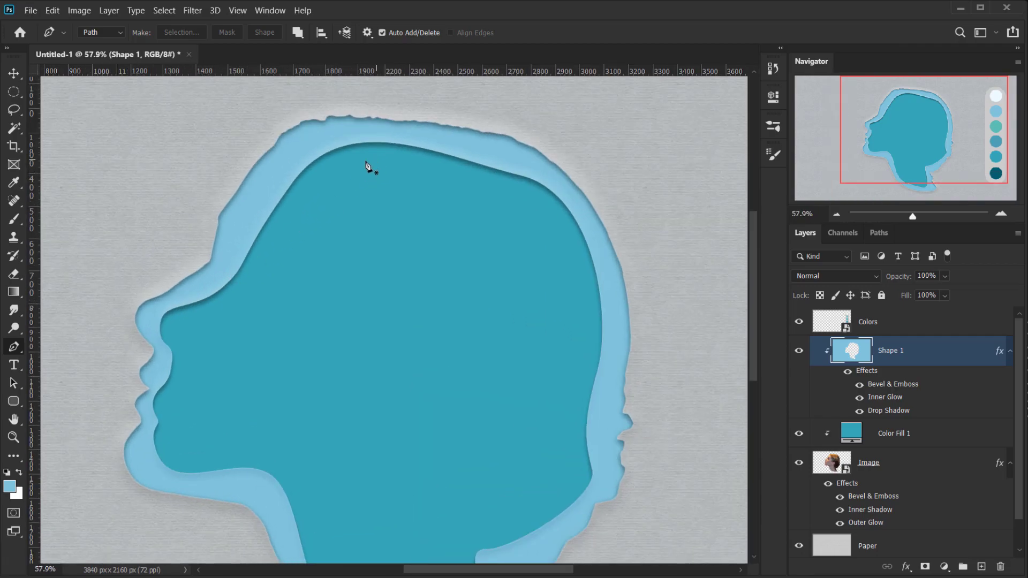
scroll(268, 303, down, 2)
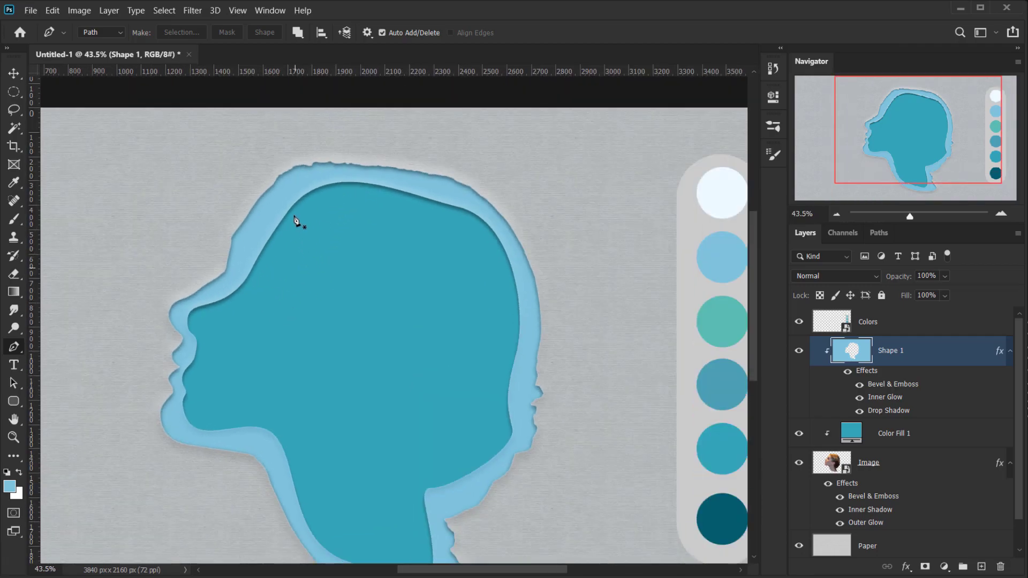
scroll(431, 332, down, 2)
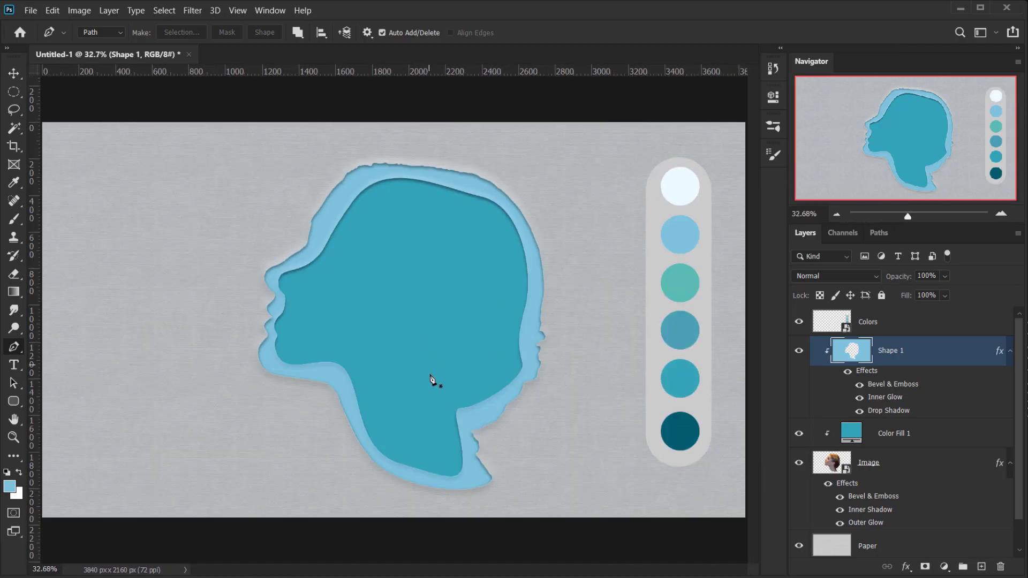
scroll(452, 251, down, 1)
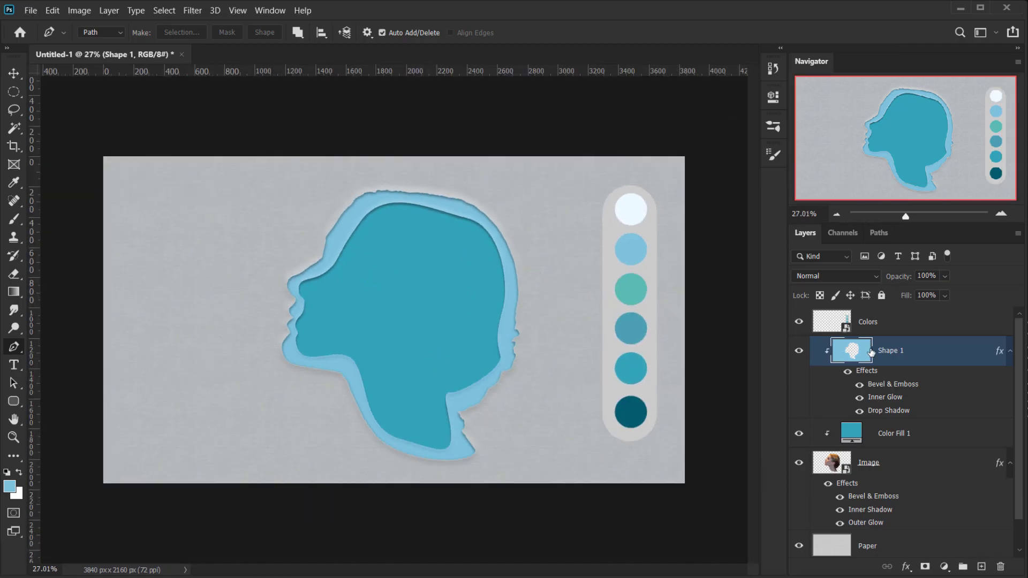
click(1010, 351)
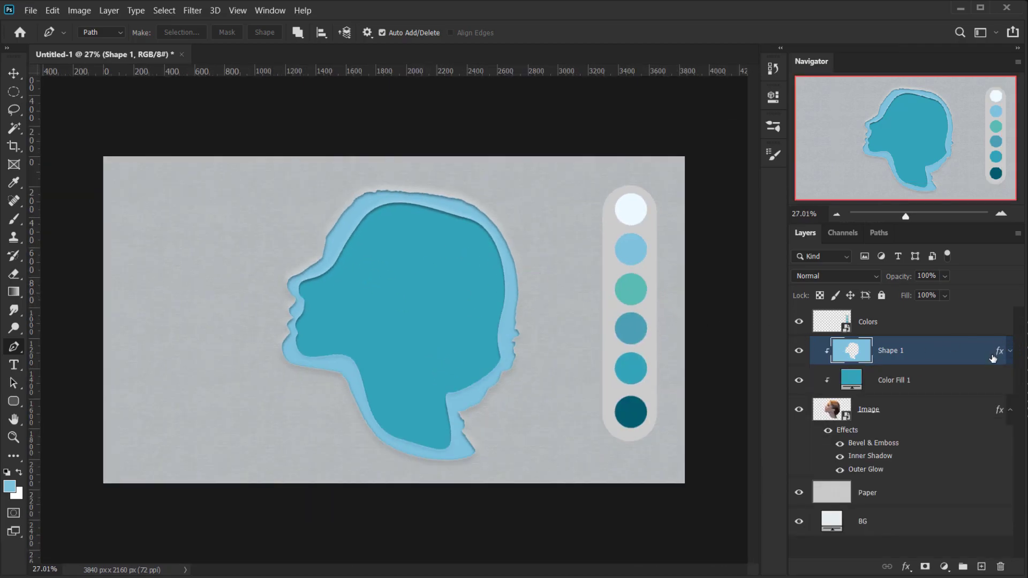
Step: Start a Pen tool path inside the teal cutout, curving from the top of the head along the forehead to the nose
scroll(450, 322, up, 2)
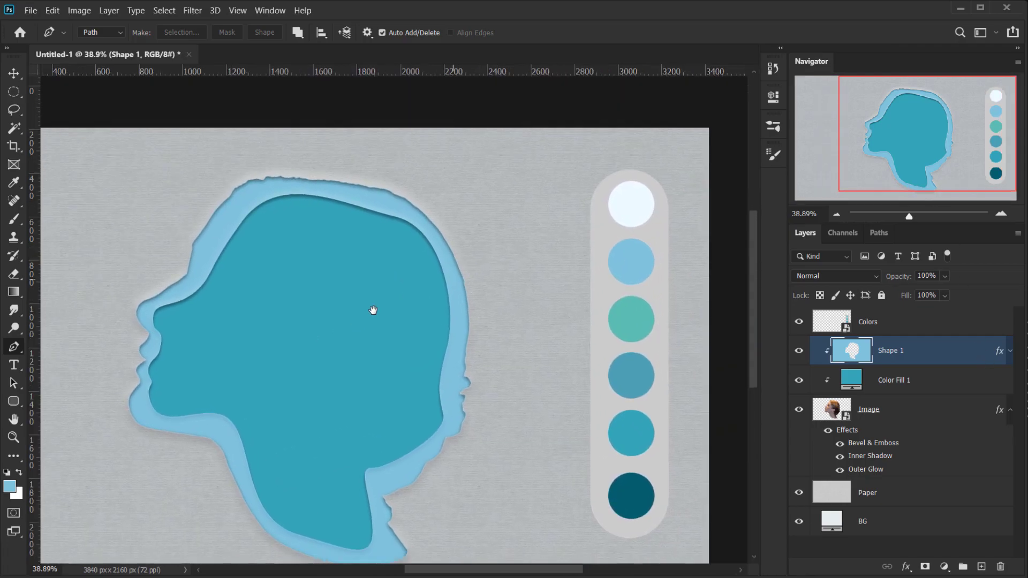
drag(374, 311, 419, 290)
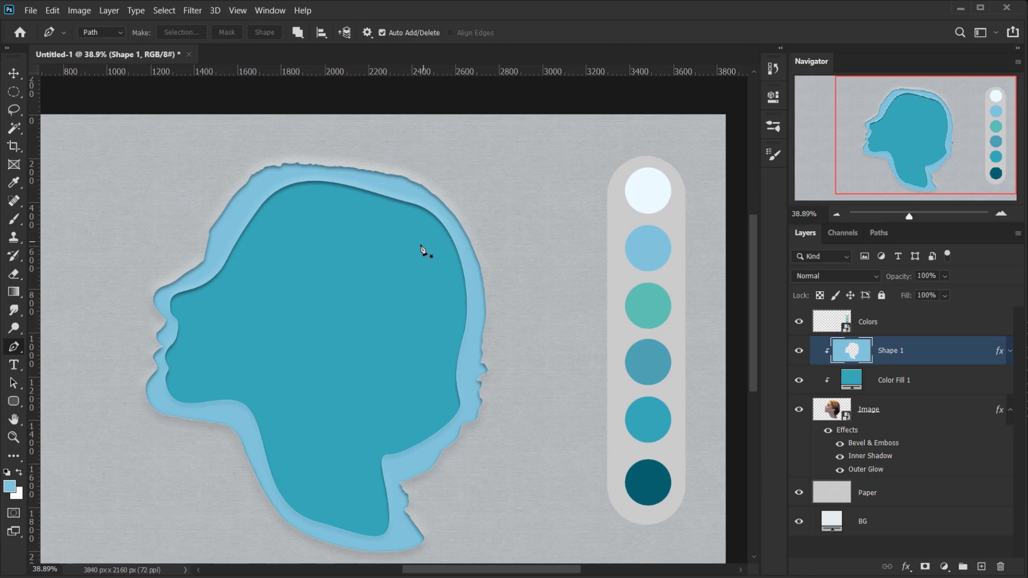
scroll(388, 259, down, 1)
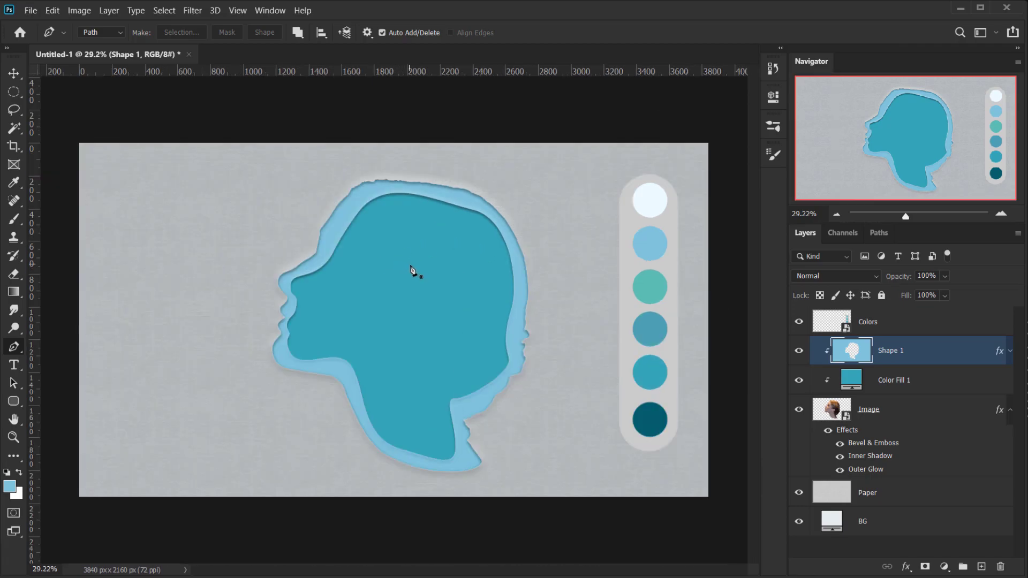
scroll(449, 259, up, 1)
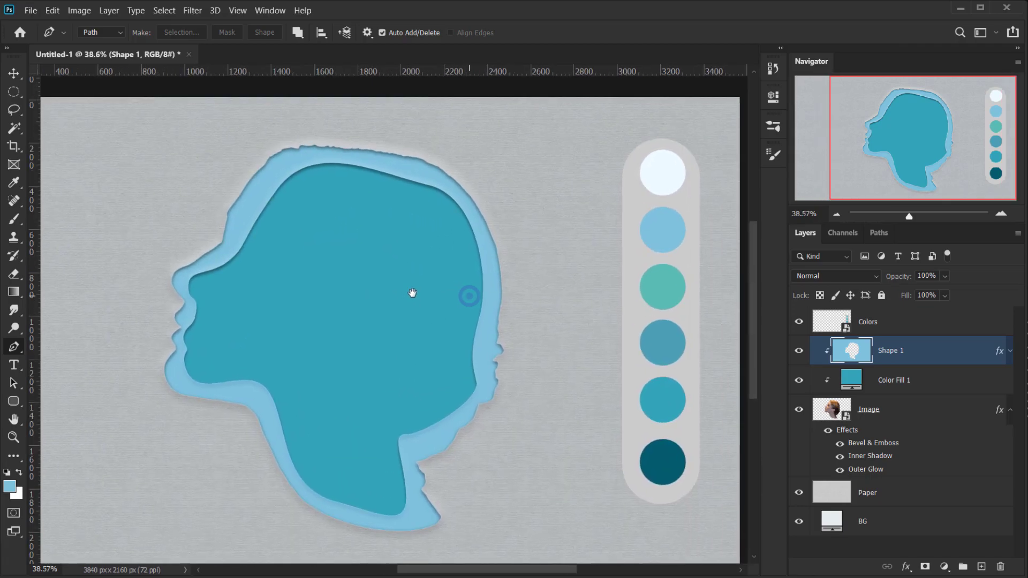
scroll(308, 276, up, 1)
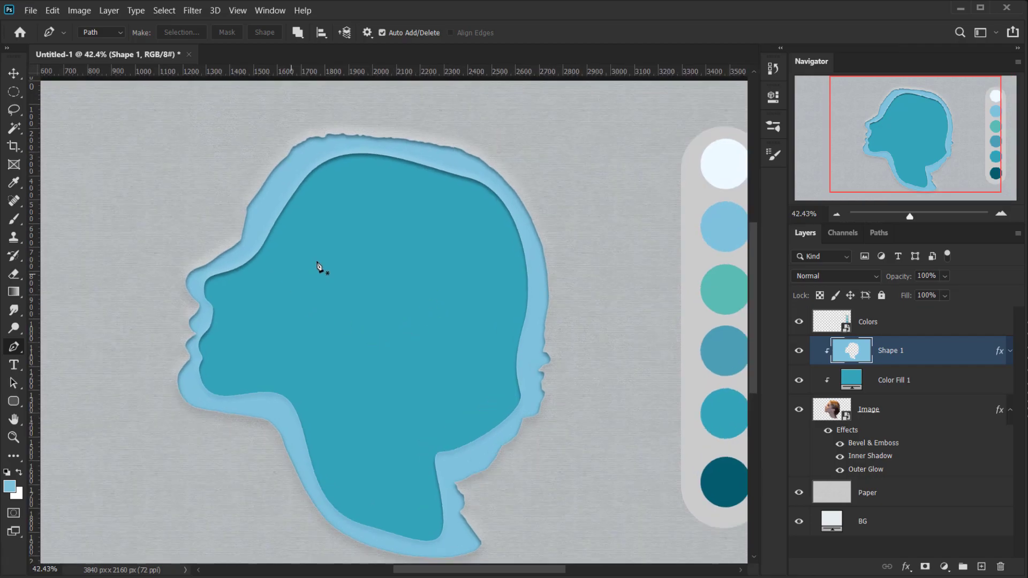
drag(382, 185, 350, 188)
drag(296, 245, 270, 318)
mouse_move(245, 290)
mouse_down()
mouse_move(232, 299)
mouse_move(239, 281)
mouse_up()
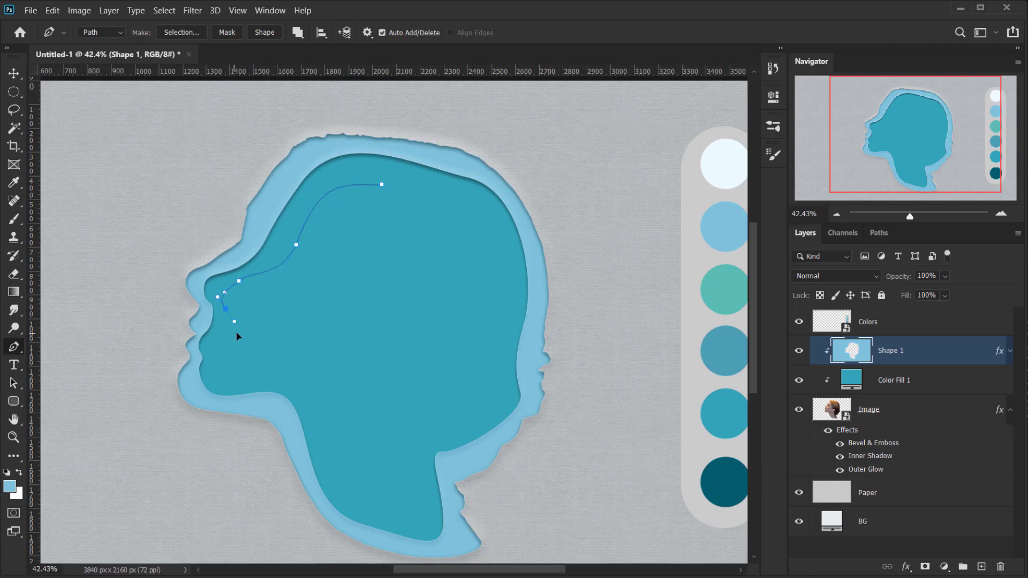
Step: Continue the path with curves down the front of the neck, around its base and up toward the nape
drag(330, 431, 326, 482)
drag(331, 432, 326, 430)
drag(355, 496, 385, 507)
drag(413, 438, 448, 426)
drag(356, 496, 390, 503)
drag(413, 438, 433, 436)
mouse_move(390, 503)
mouse_down()
mouse_move(369, 495)
mouse_move(441, 508)
mouse_move(381, 515)
mouse_up()
drag(432, 436, 421, 440)
Step: Curve the path up the back of the head and close it at its starting point on the crown
drag(474, 402, 491, 401)
drag(501, 316, 513, 297)
drag(476, 211, 439, 187)
click(382, 184)
key(ctrl+0)
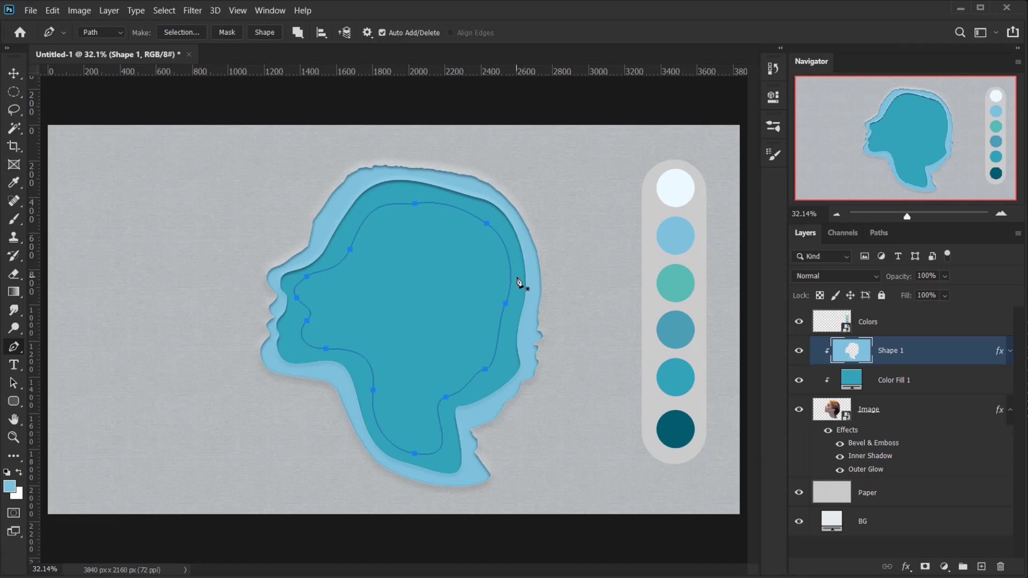
Step: Convert the path to a selection and add a layer named Shape 2 above Shape 1, clipped to the Image layer's group
key(ctrl+Return)
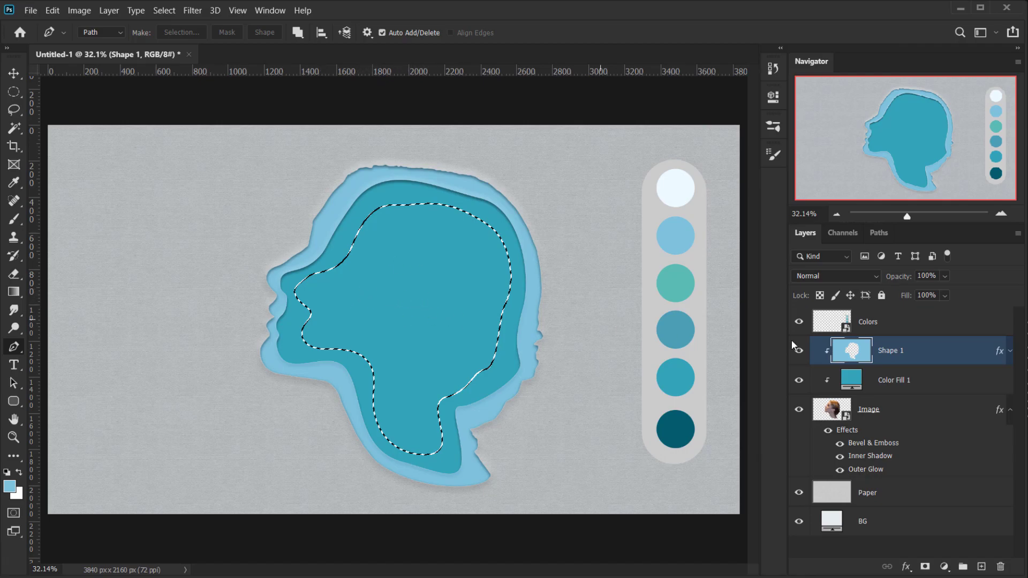
click(982, 566)
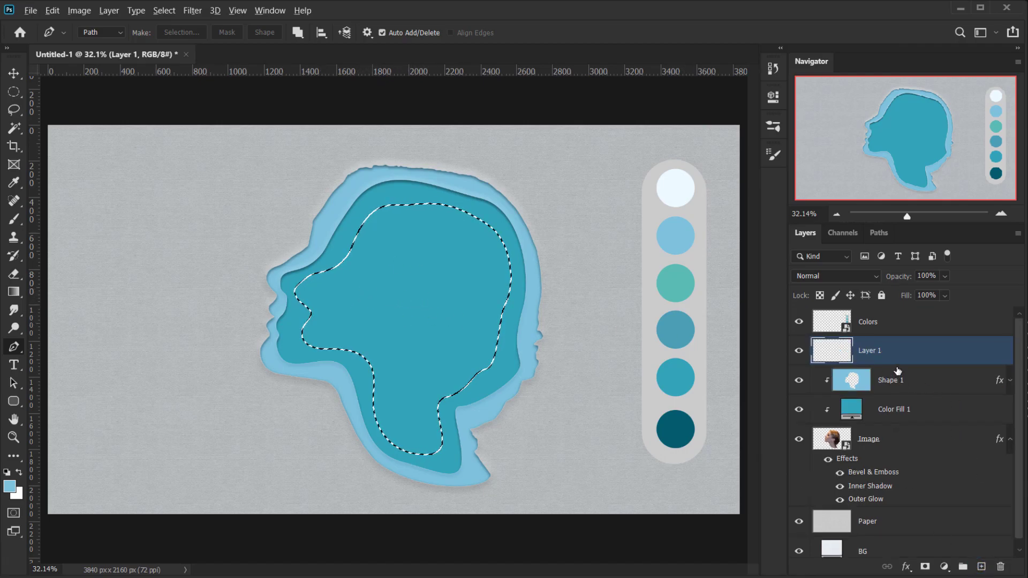
double_click(873, 348)
text(Shape 2)
key(Return)
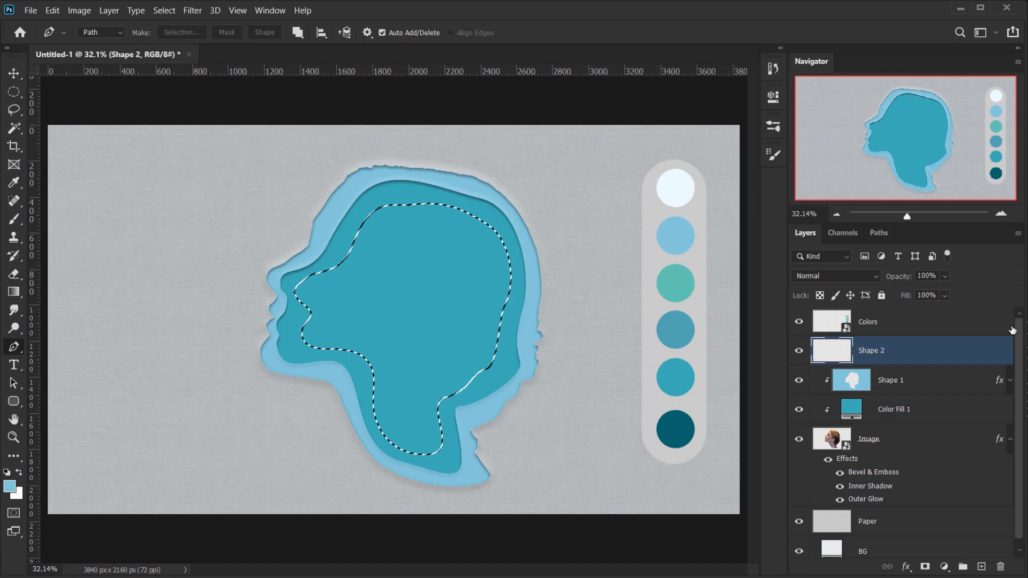
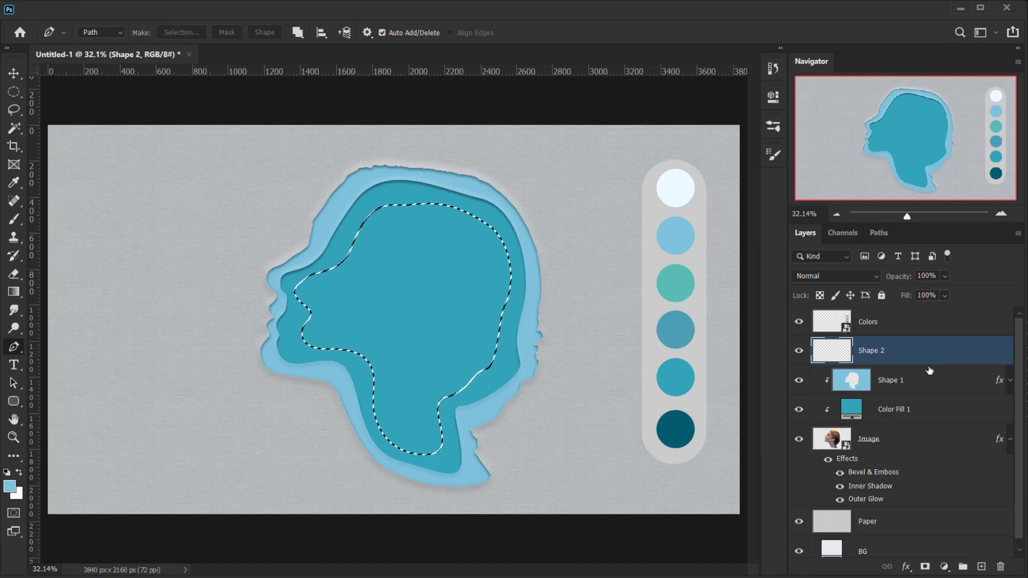
alt+click(880, 361)
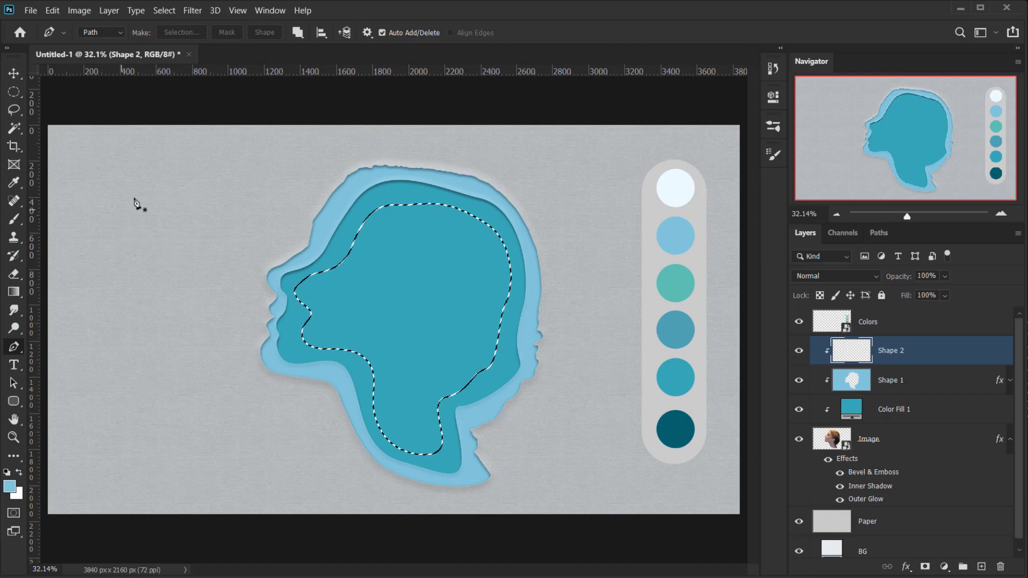
Step: Invert the selection, fill it on Shape 2 with the palette's green swatch #5bbbb3, and deselect
click(165, 10)
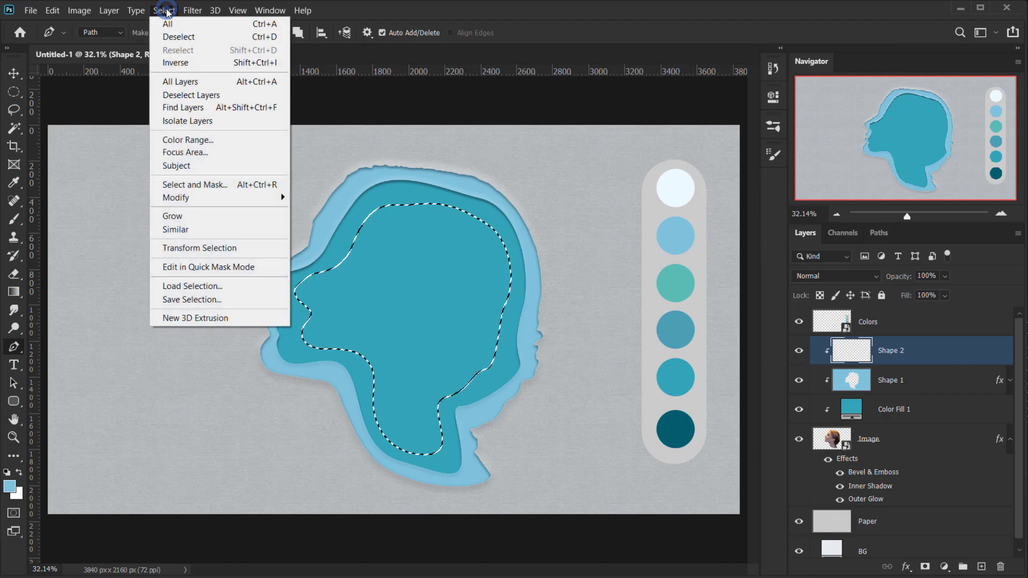
click(188, 62)
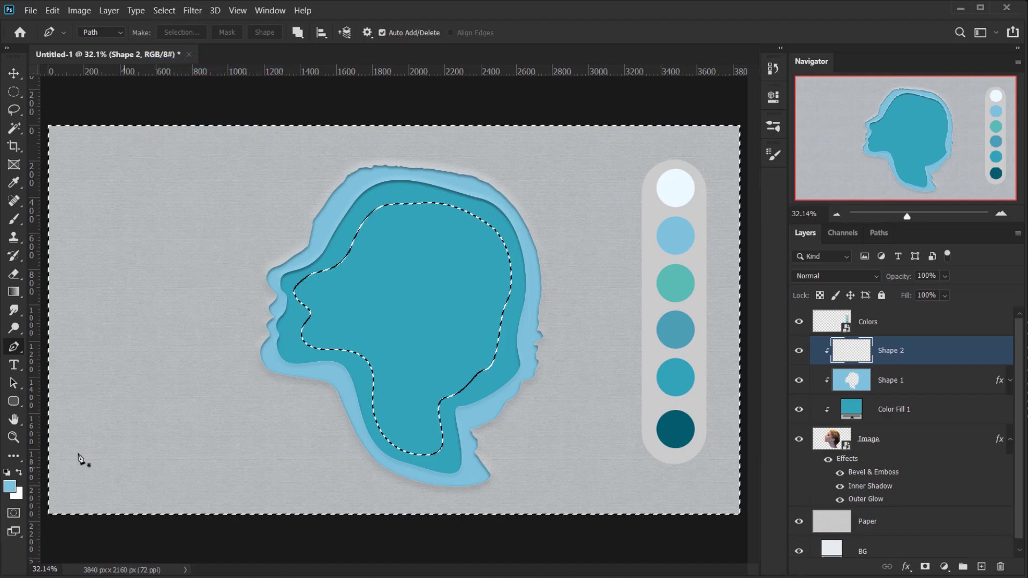
click(10, 487)
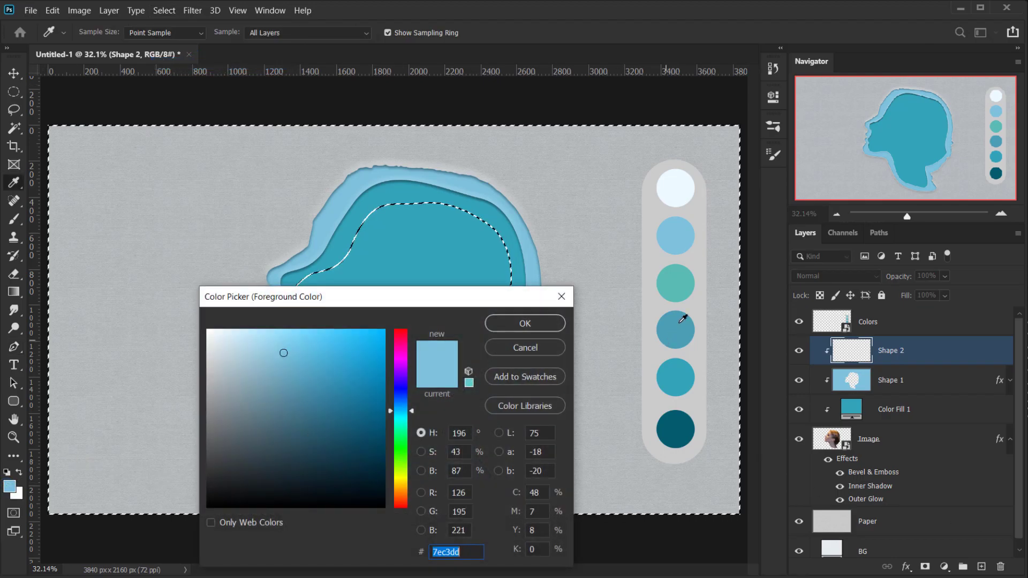
click(675, 279)
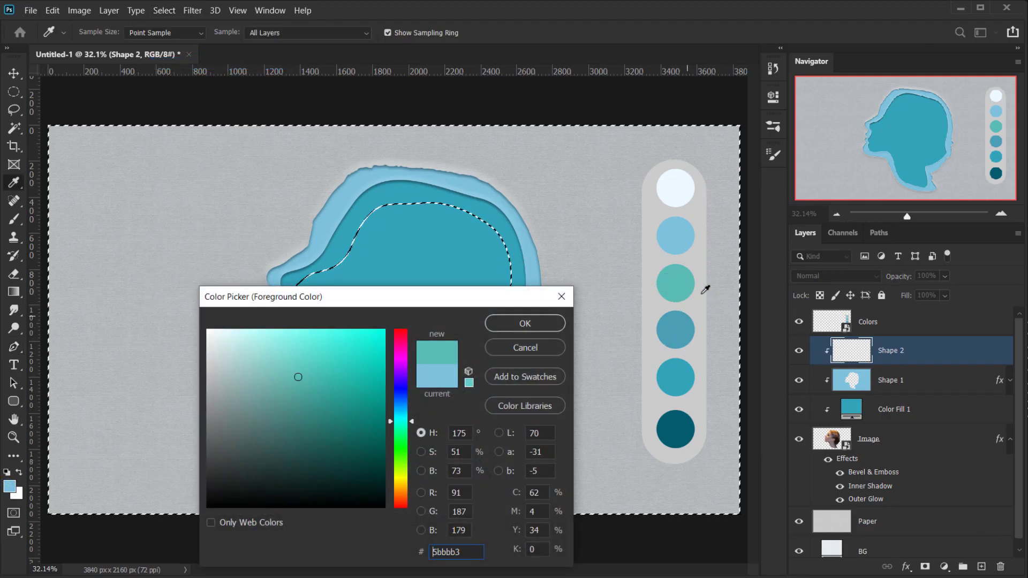
click(518, 323)
key(p)
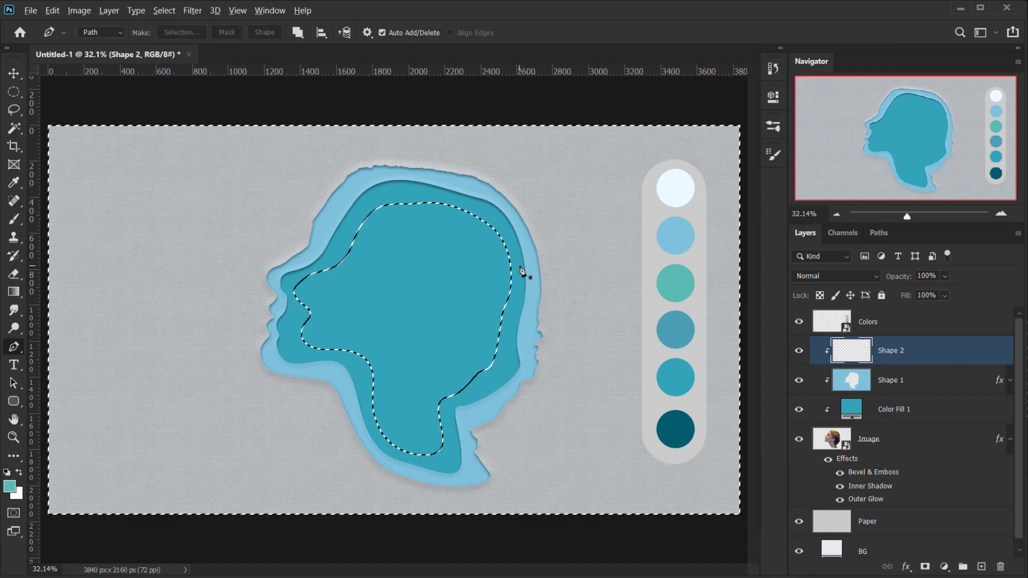
key(alt+BackSpace)
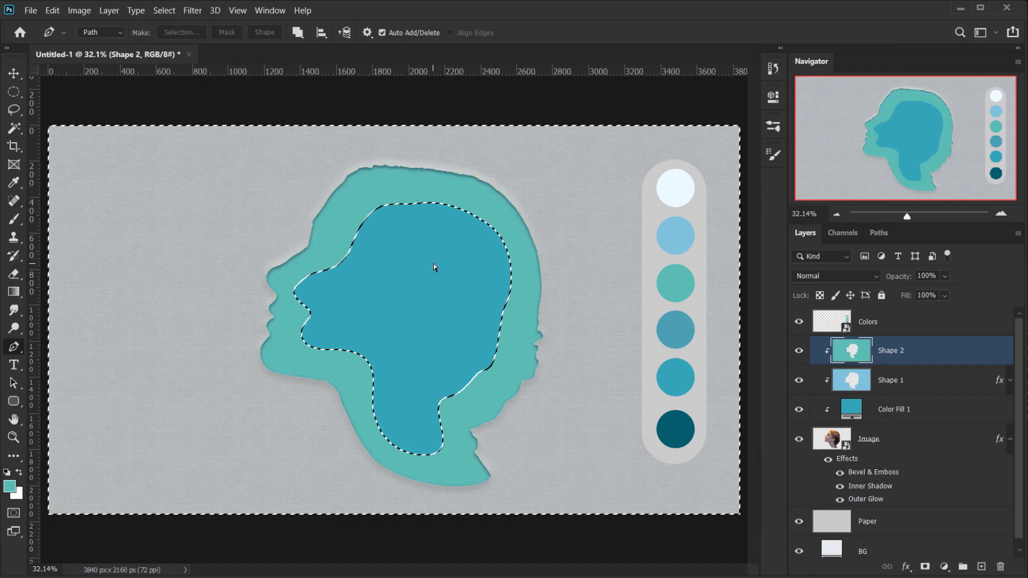
key(ctrl+d)
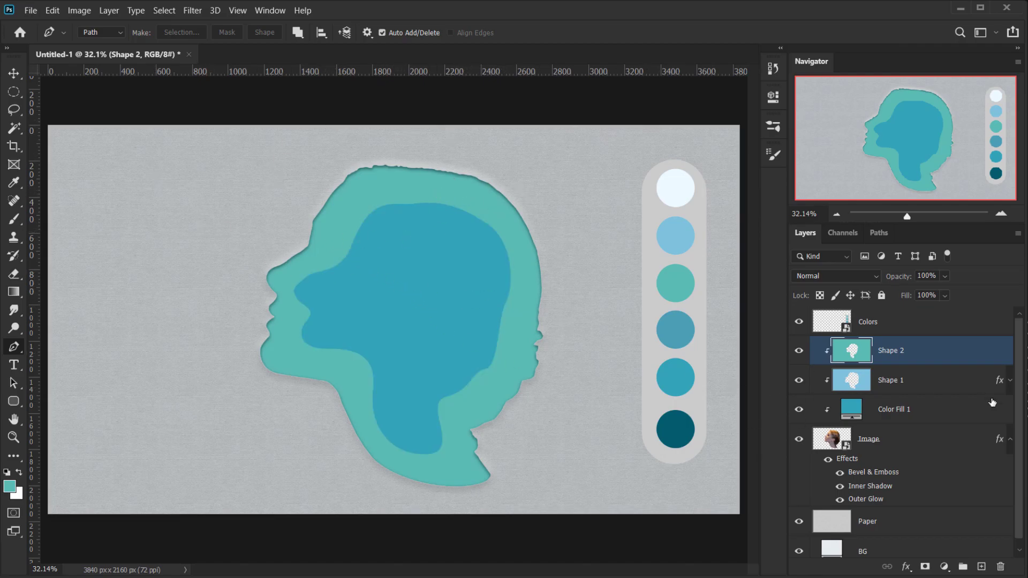
Step: Move the Shape 2 layer beneath Shape 1 in the layer stack
drag(924, 355, 912, 395)
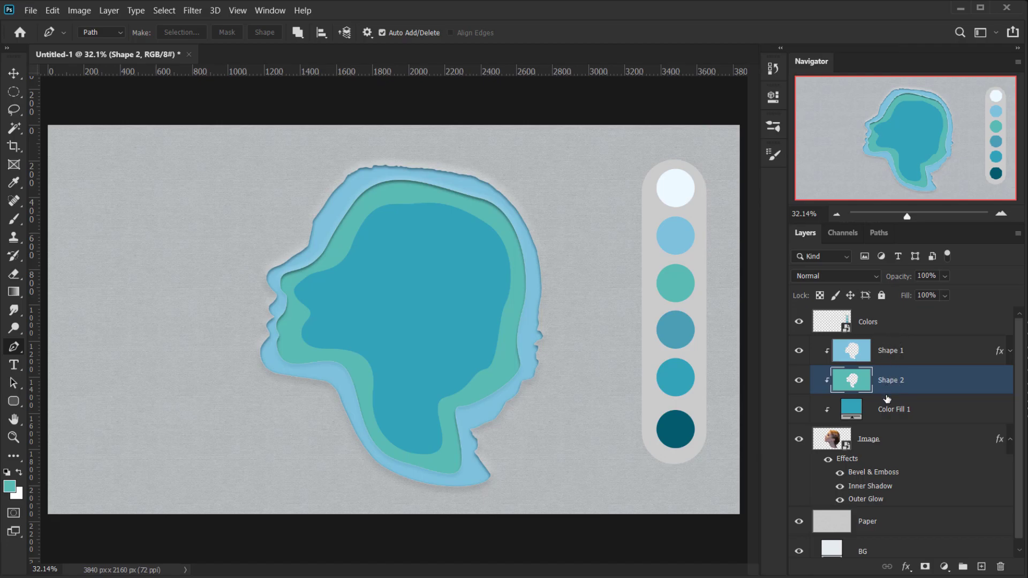
scroll(275, 319, up, 2)
scroll(699, 264, down, 2)
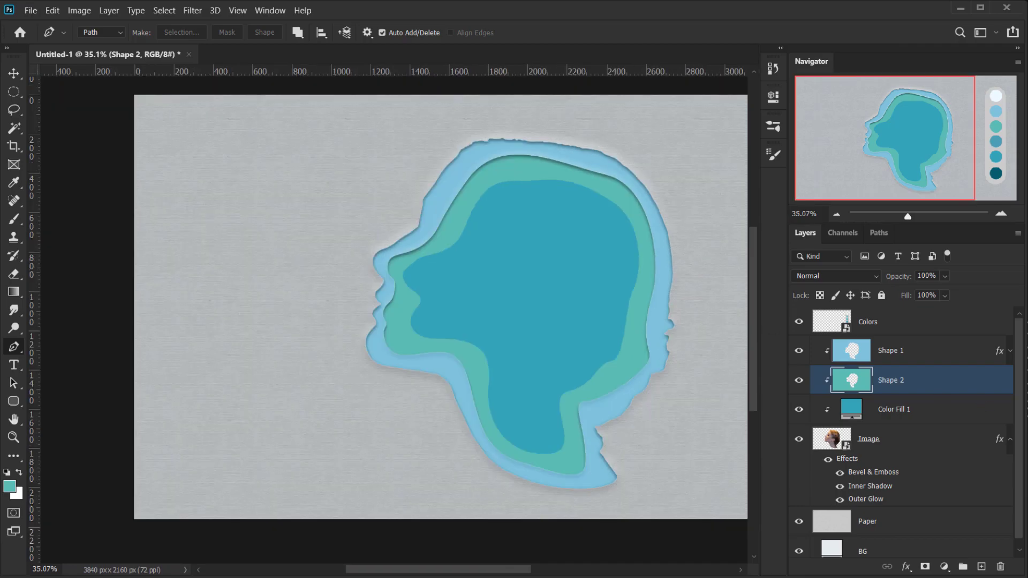
Step: Copy the Shape 1 layer's effects to the Shape 2 layer and collapse its effects list
click(997, 358)
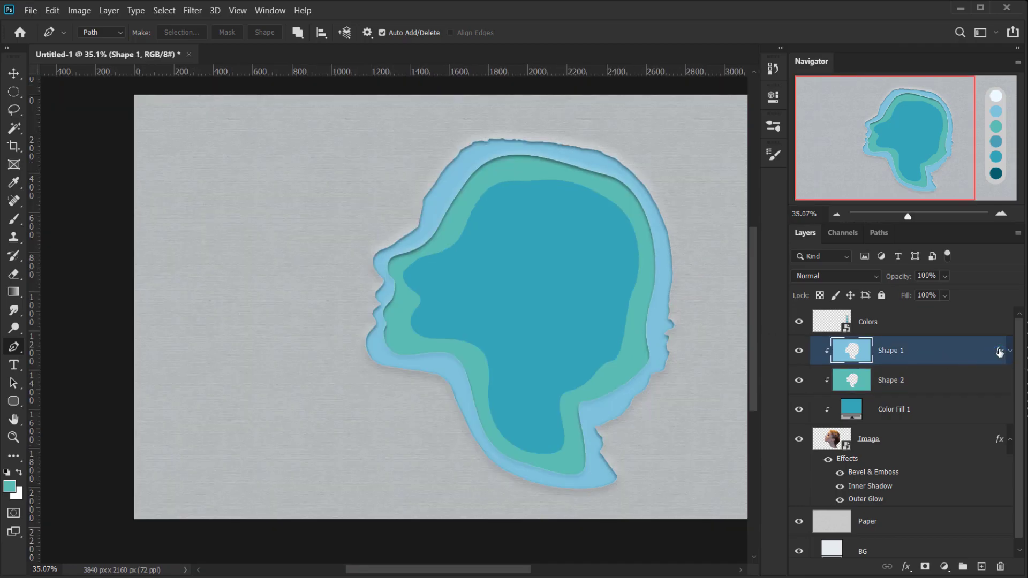
drag(999, 353, 929, 395)
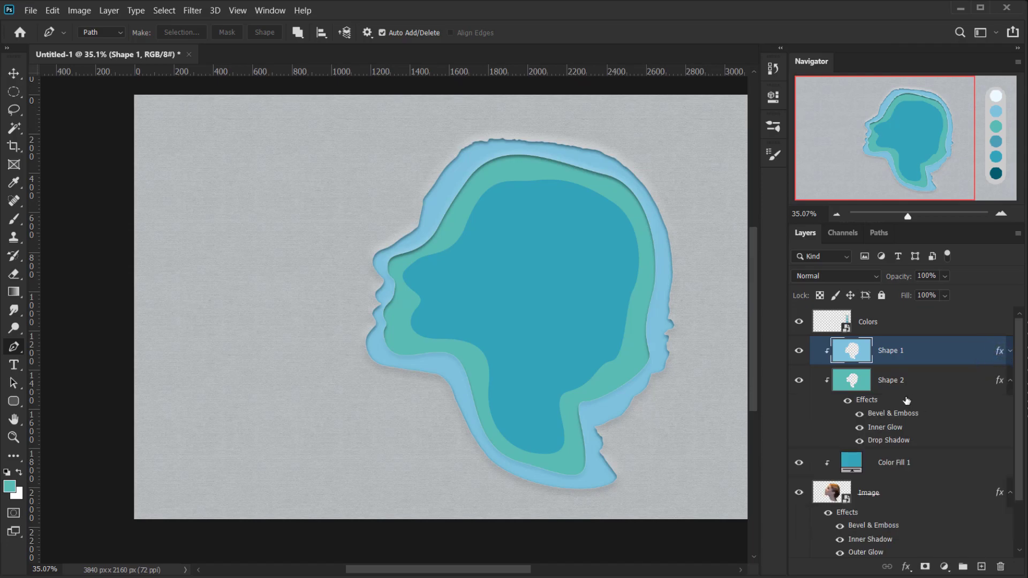
click(1009, 380)
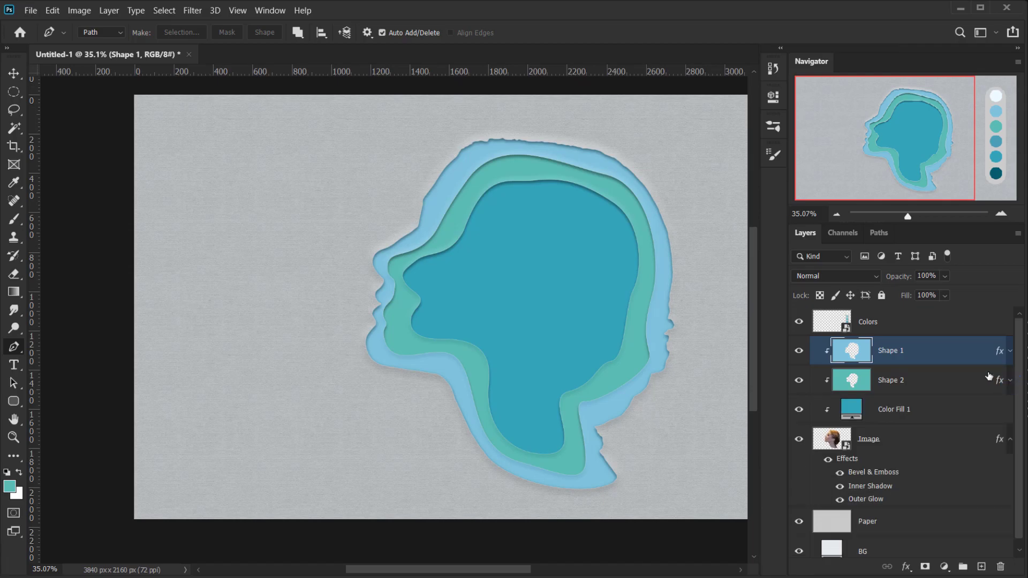
scroll(474, 358, up, 3)
drag(560, 273, 352, 320)
scroll(447, 315, down, 3)
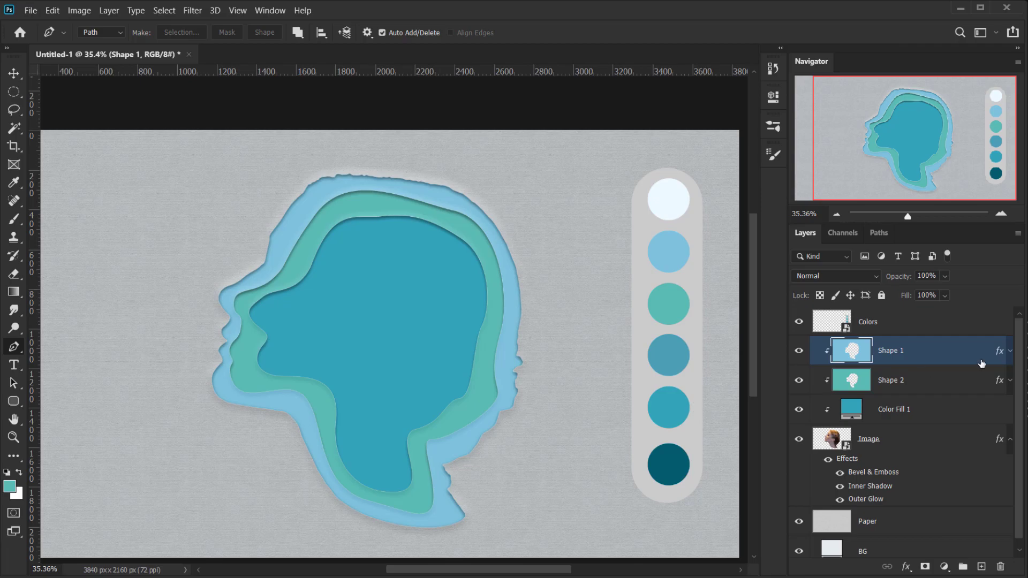
Step: Add a layer named Shape 3 directly above Color Fill 1, within the Image layer's clipping group
click(888, 421)
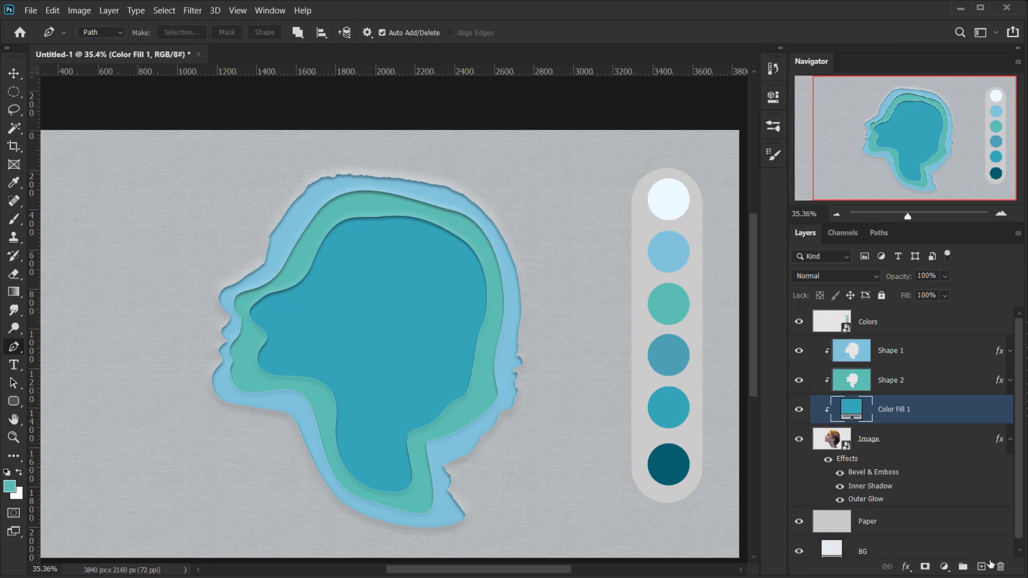
click(981, 567)
double_click(887, 411)
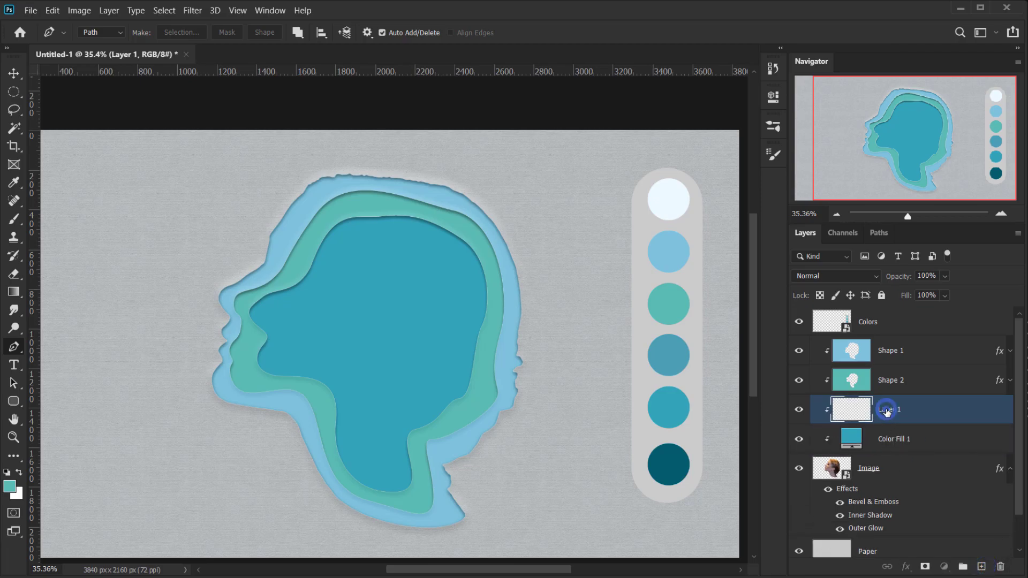
text(sHape 3)
key(Return)
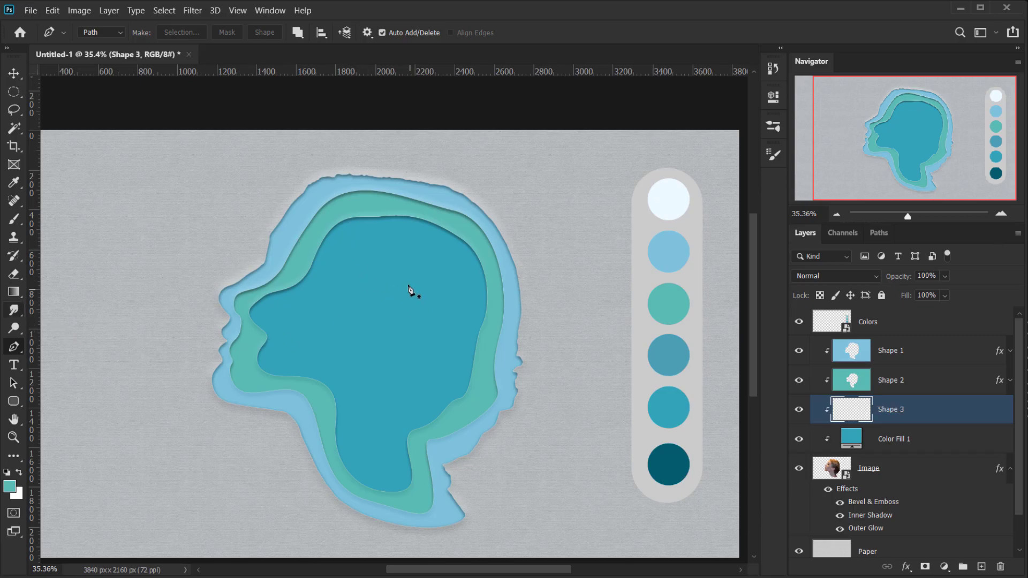
Step: Start a Pen path inside the green shape's opening, curving from the crown down the face profile to the base of the neck
alt+scroll(413, 289, up, 1)
drag(416, 232, 401, 234)
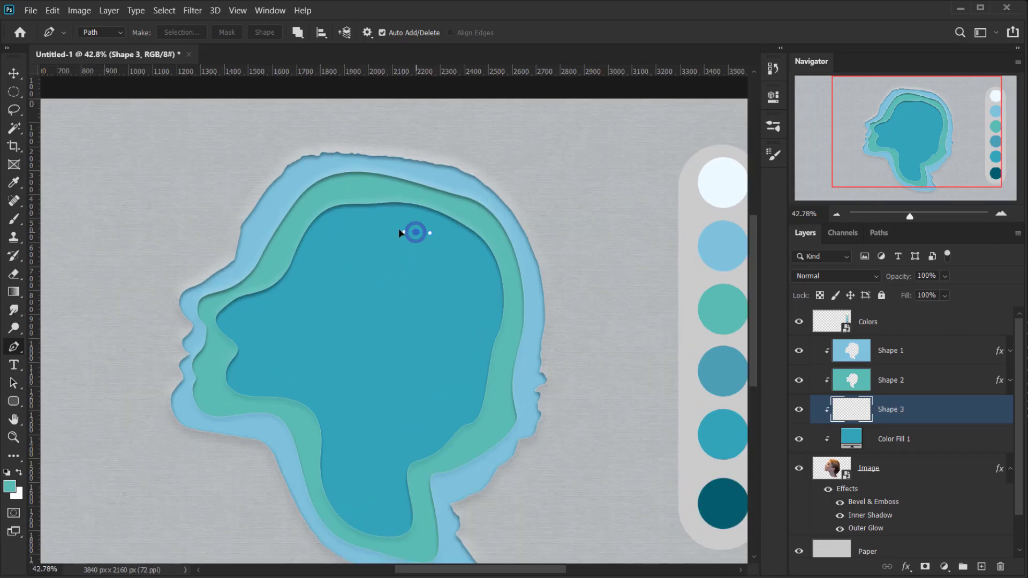
drag(325, 260, 306, 308)
click(255, 340)
click(257, 369)
drag(288, 378, 343, 445)
drag(345, 495, 357, 508)
Step: Curve the path up the back of the head, close it at the crown, and adjust the chin, forehead and crown points
drag(402, 440, 442, 426)
drag(469, 392, 472, 376)
drag(472, 313, 489, 292)
drag(443, 229, 389, 234)
click(417, 232)
drag(257, 370, 252, 367)
drag(326, 260, 316, 261)
drag(385, 234, 393, 257)
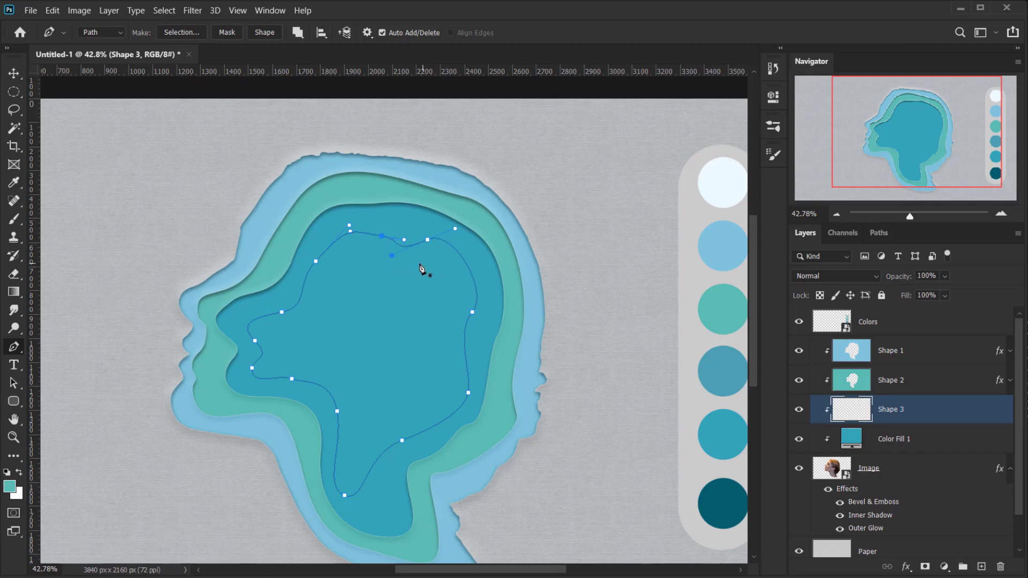
Step: Convert the path to a new selection with a 0-pixel feather and invert the selection
alt+scroll(424, 268, down, 1)
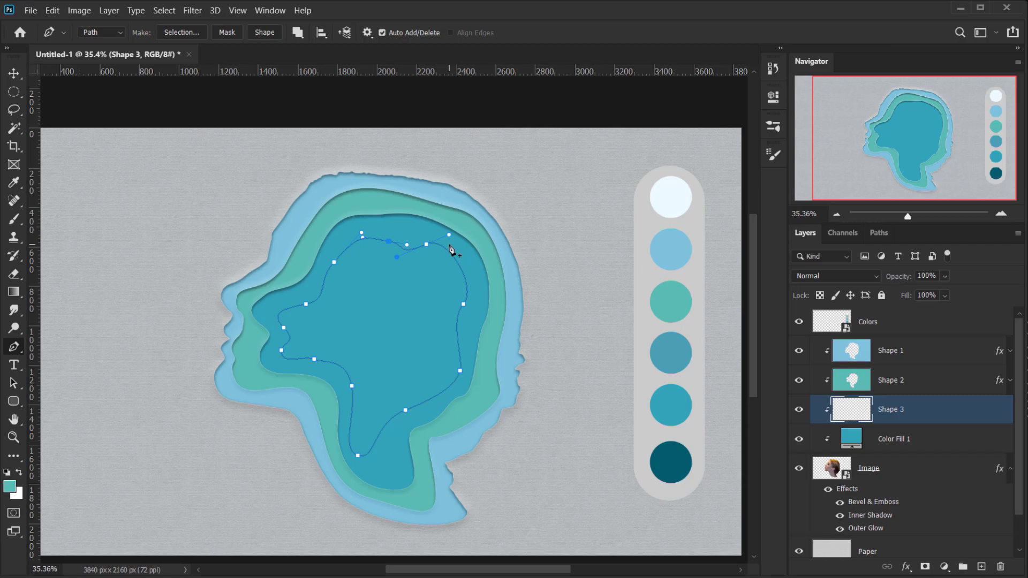
alt+scroll(247, 261, up, 2)
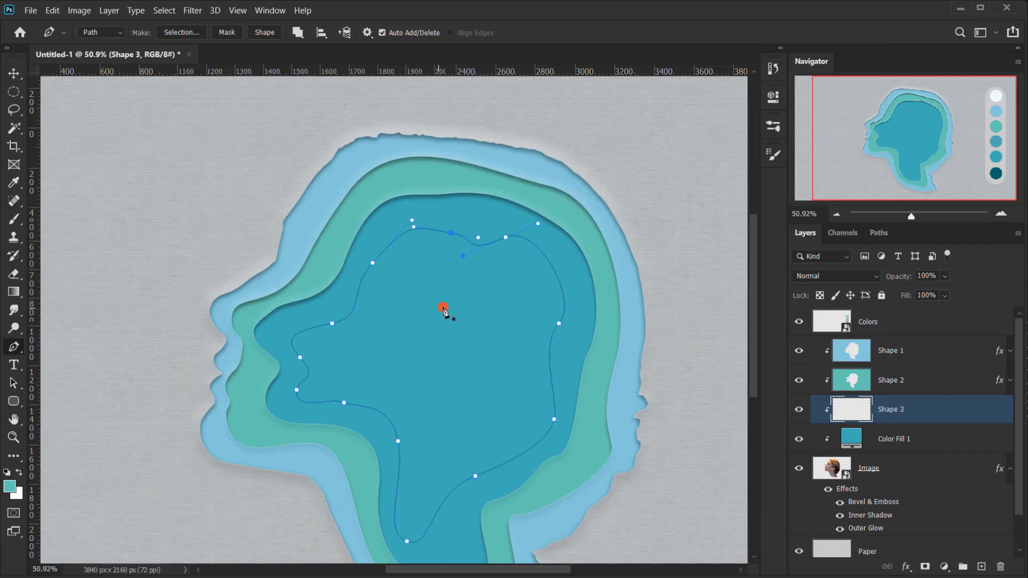
right_click(444, 298)
click(510, 357)
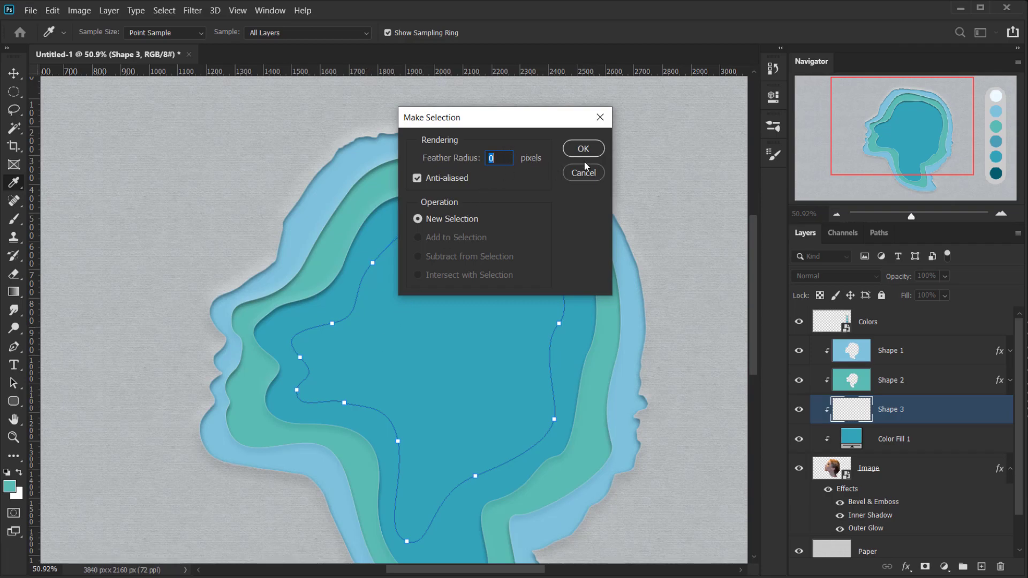
click(590, 150)
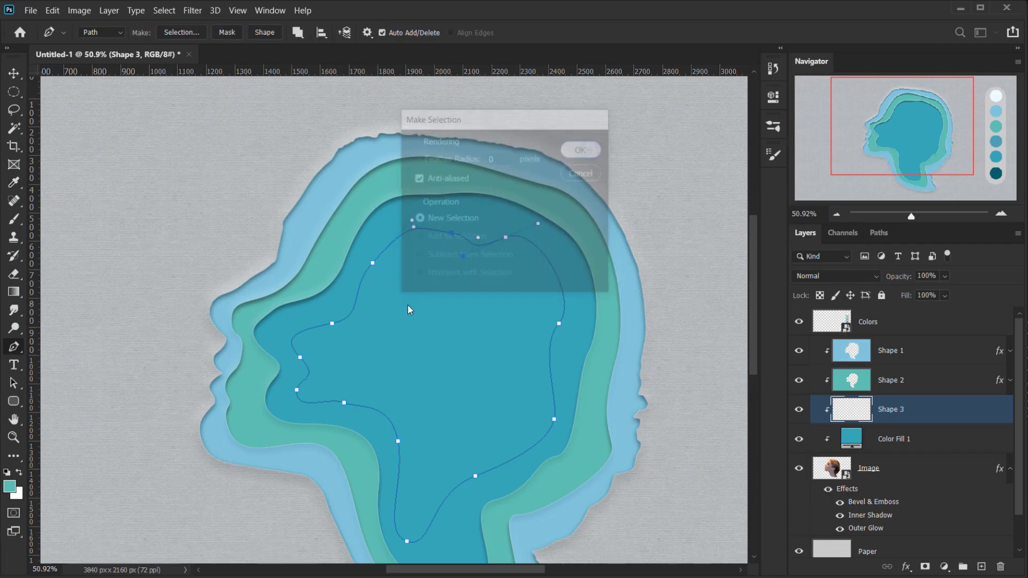
alt+scroll(405, 298, down, 2)
alt+scroll(405, 298, down, 2)
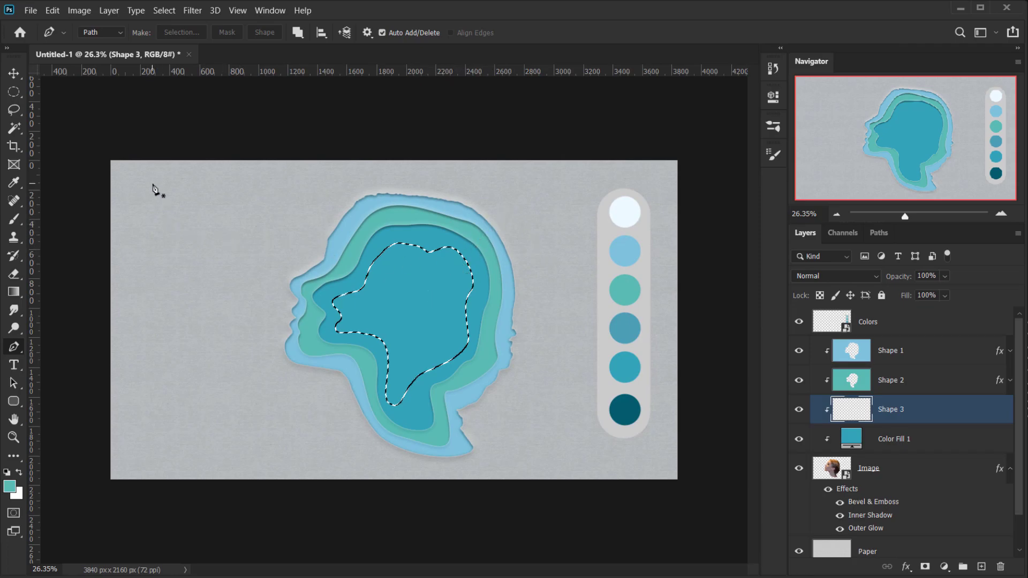
click(167, 10)
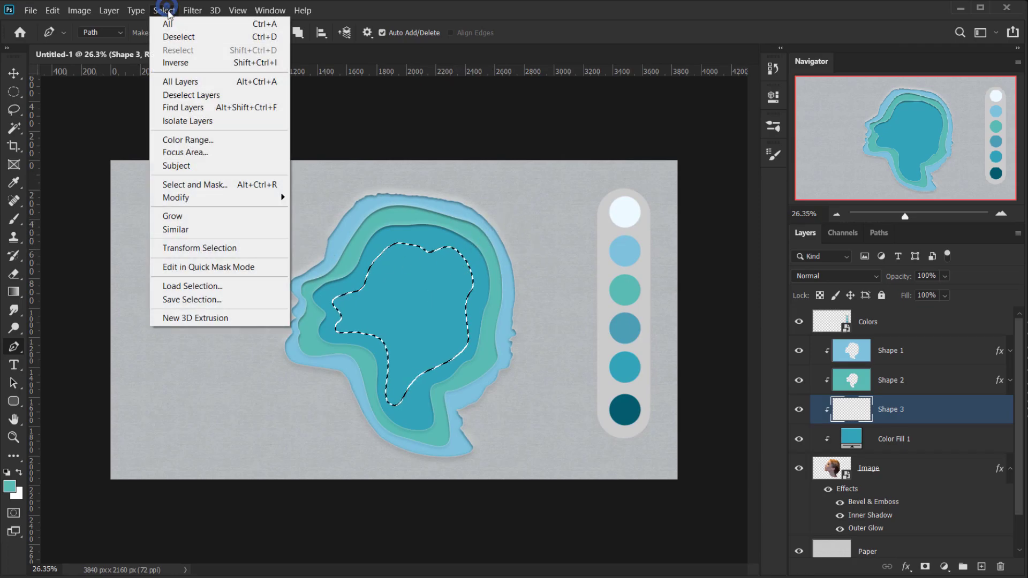
click(186, 63)
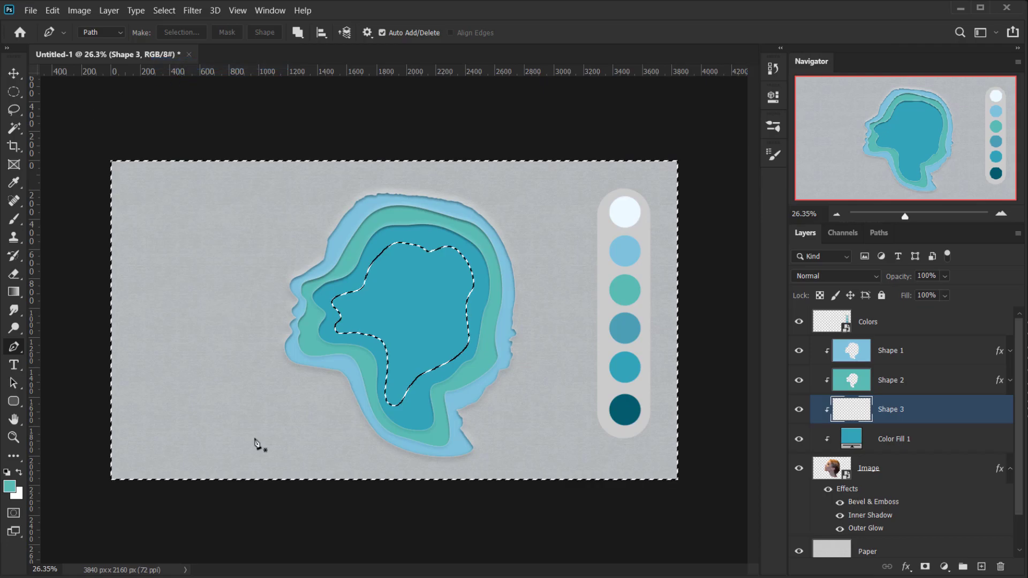
Step: Fill the inverted selection on Shape 3 with the palette's blue swatch #4b9fb5 and deselect
click(10, 487)
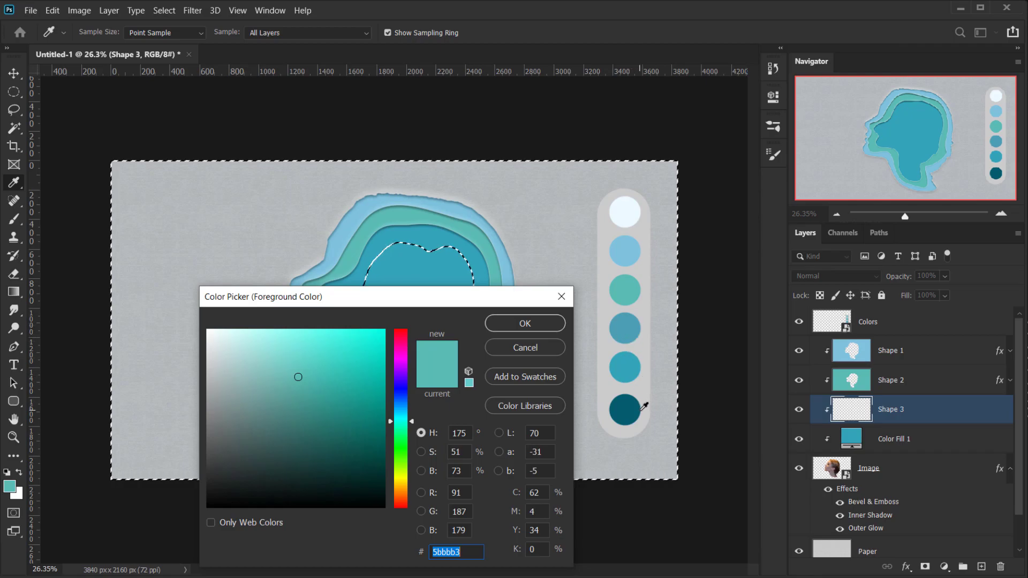
click(625, 329)
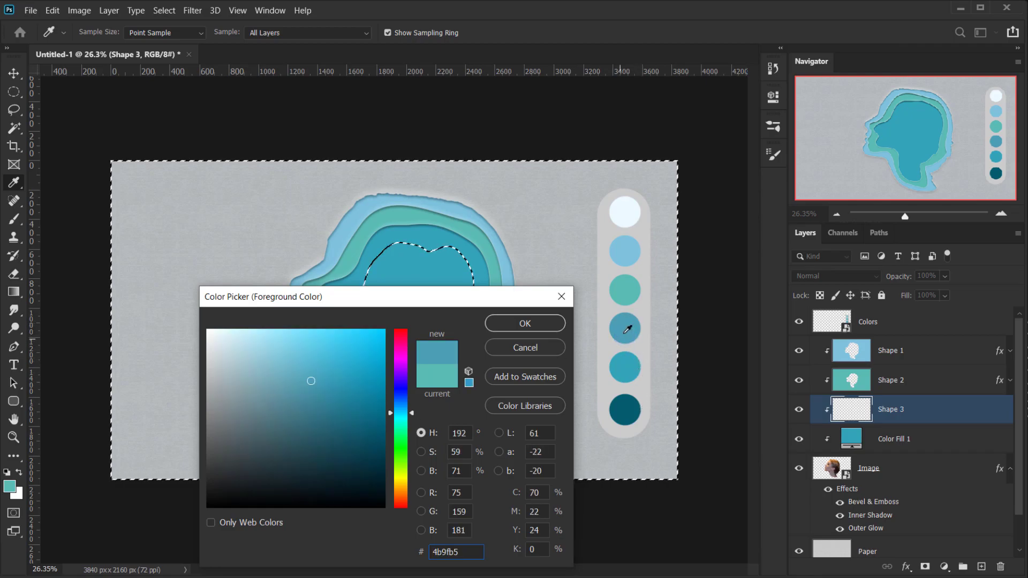
click(522, 324)
key(p)
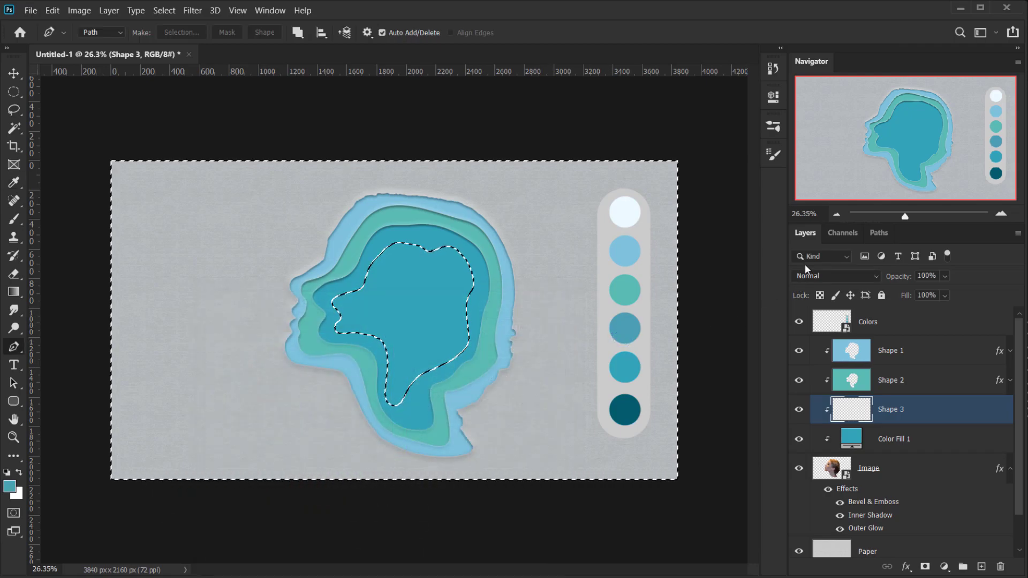
key(alt+BackSpace)
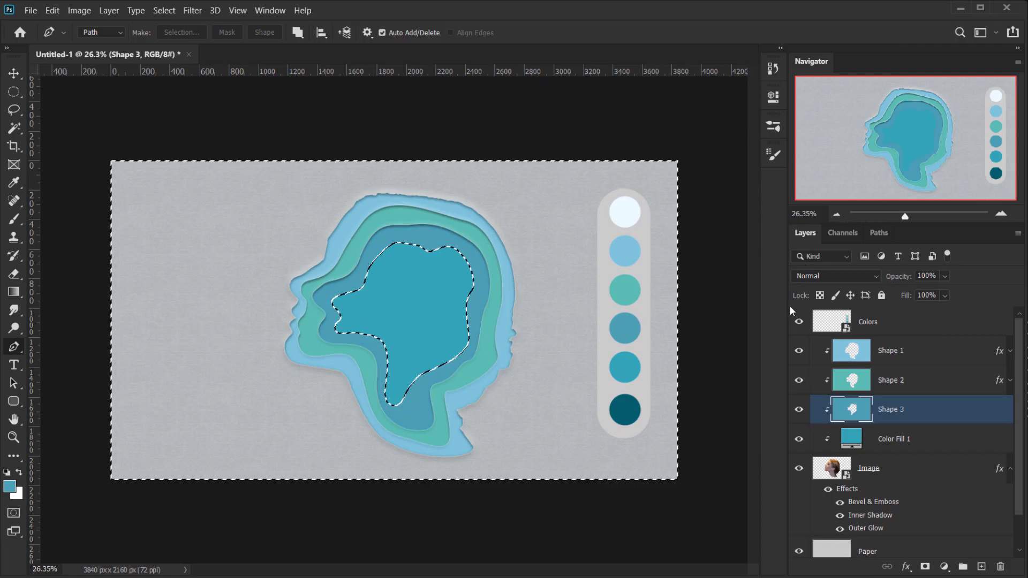
key(ctrl+d)
Step: Copy the Shape 2 layer's effects to the Shape 3 layer and collapse its effects list
scroll(367, 363, up, 3)
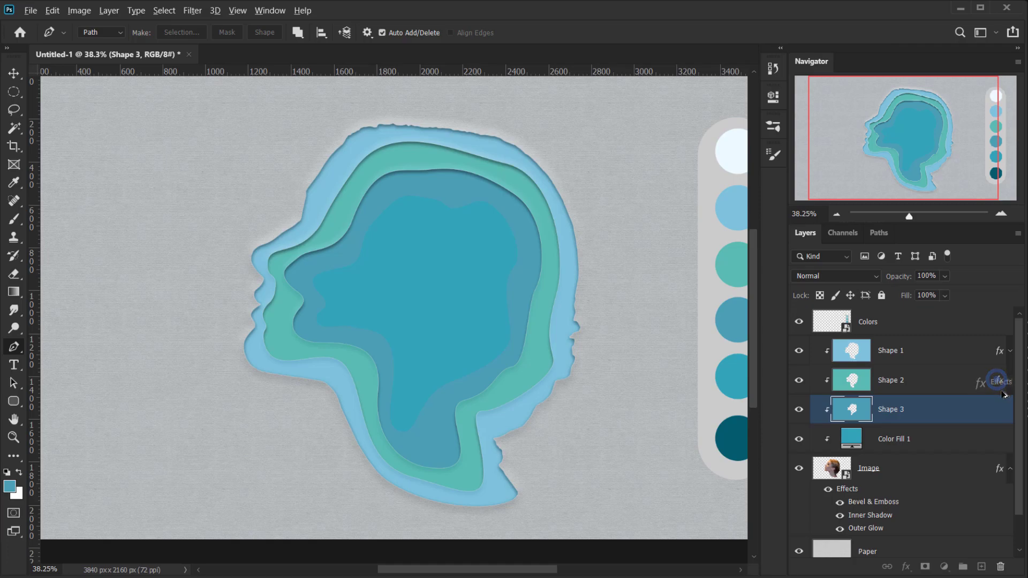
drag(1000, 380, 1005, 417)
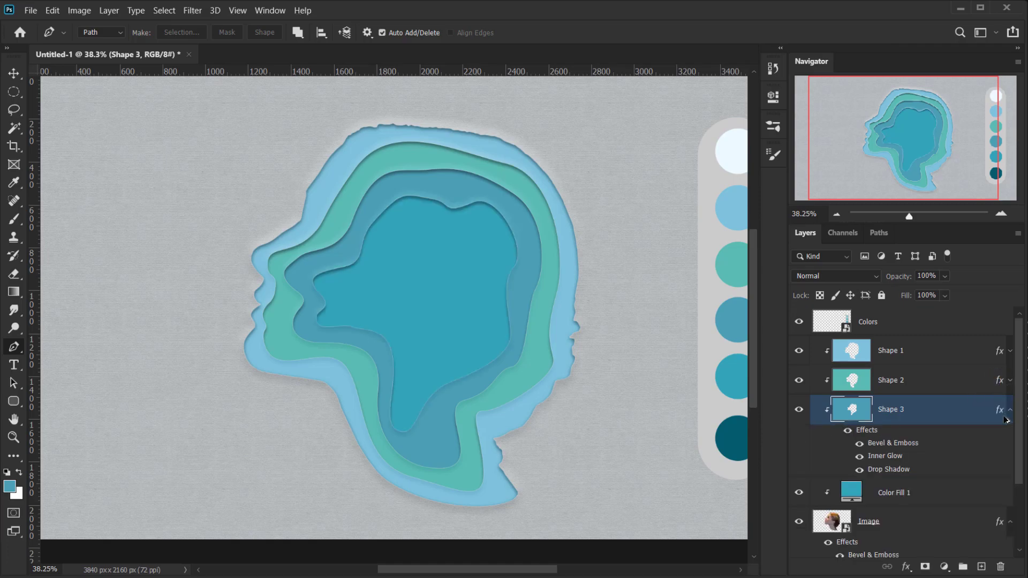
scroll(415, 329, up, 3)
drag(453, 284, 462, 309)
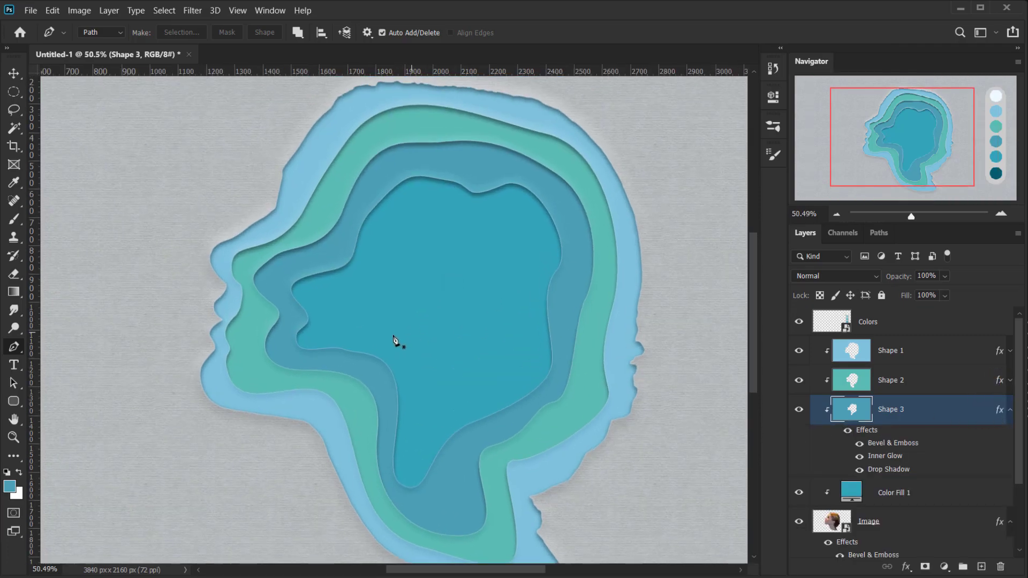
scroll(395, 337, down, 3)
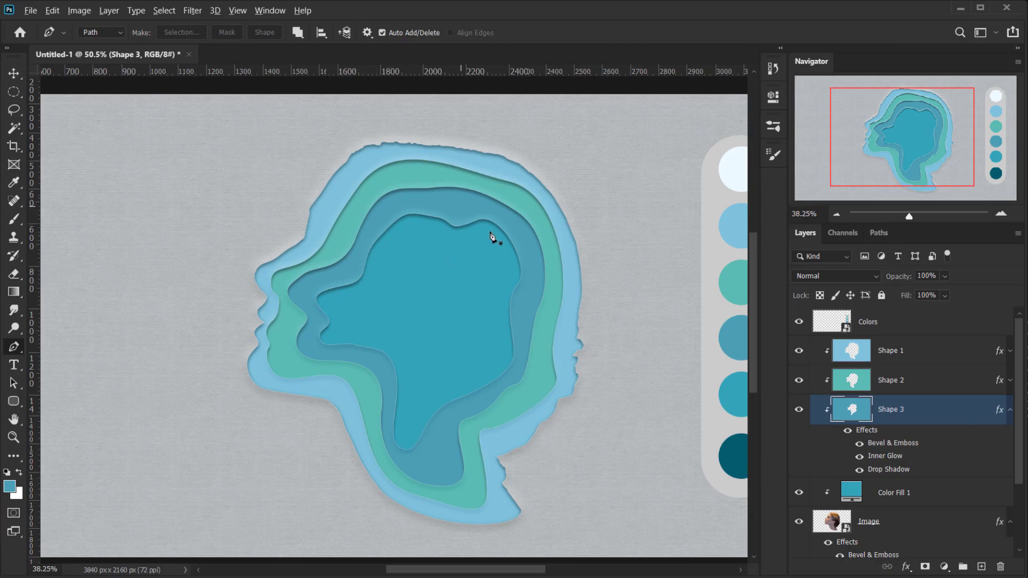
scroll(473, 312, down, 6)
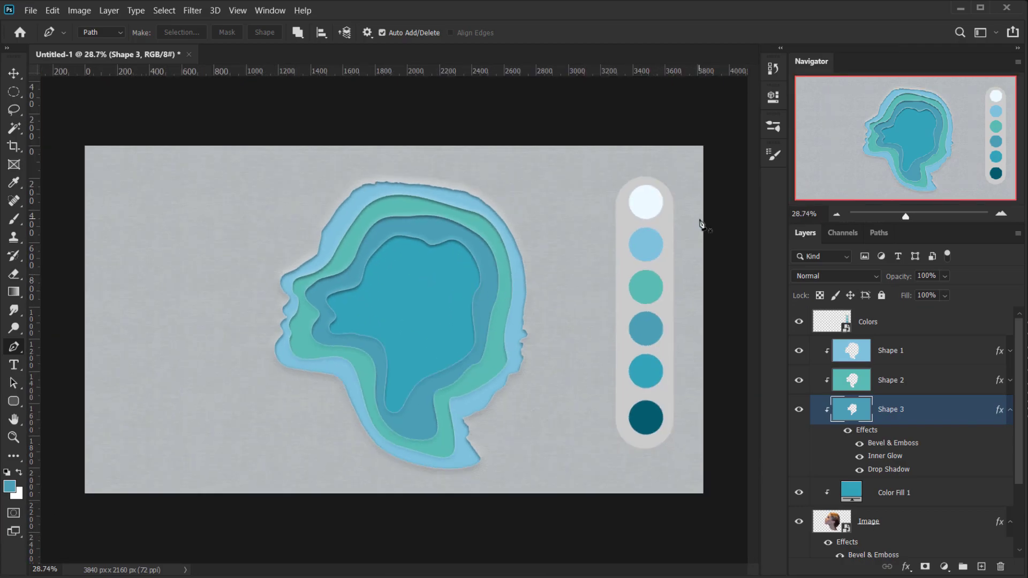
scroll(700, 224, up, 1)
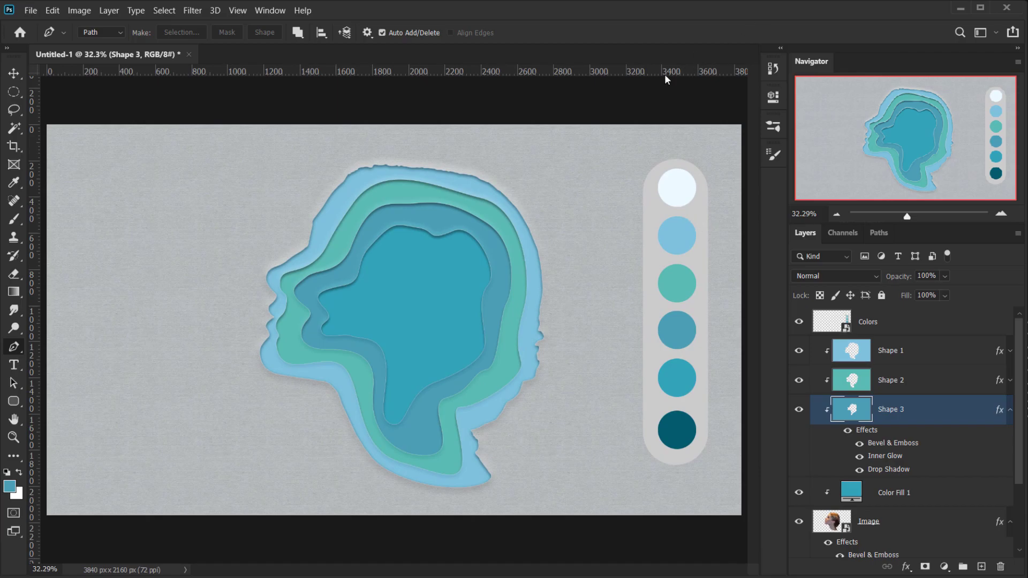
click(1010, 410)
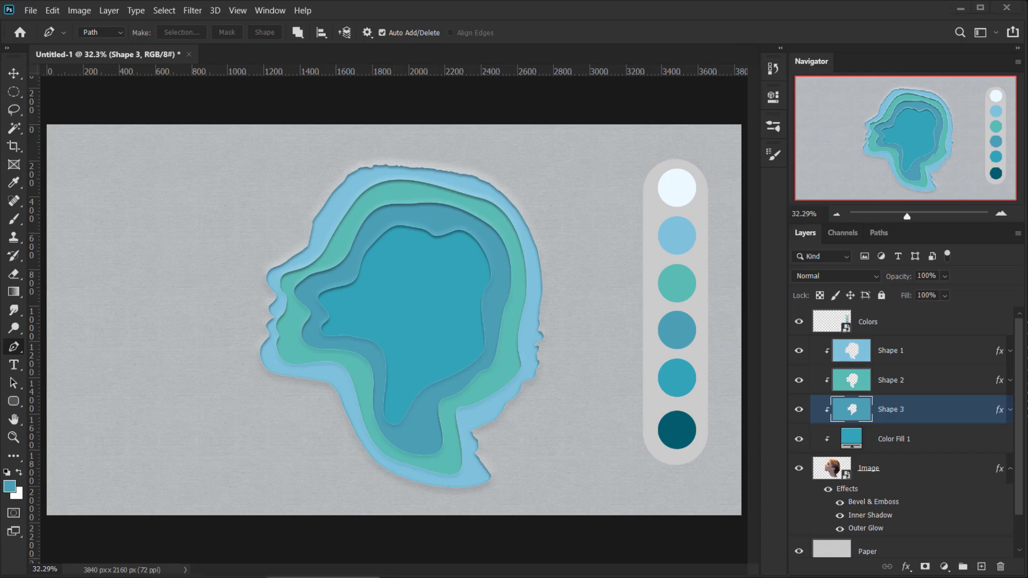
Step: Place the Fish image file in the document at 100% scale, centred on the canvas above Shape 3
click(181, 576)
click(351, 192)
drag(372, 166, 452, 489)
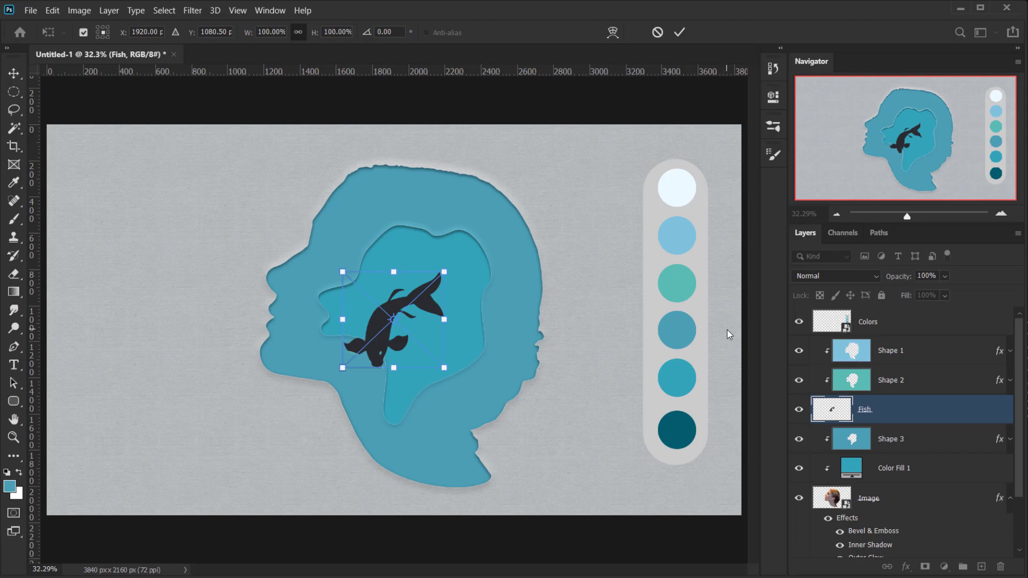
click(923, 421)
key(p)
Step: Move the Fish layer above Shape 1 and clip Shape 2 and Shape 1 back to the Image layer's group
drag(923, 421, 870, 338)
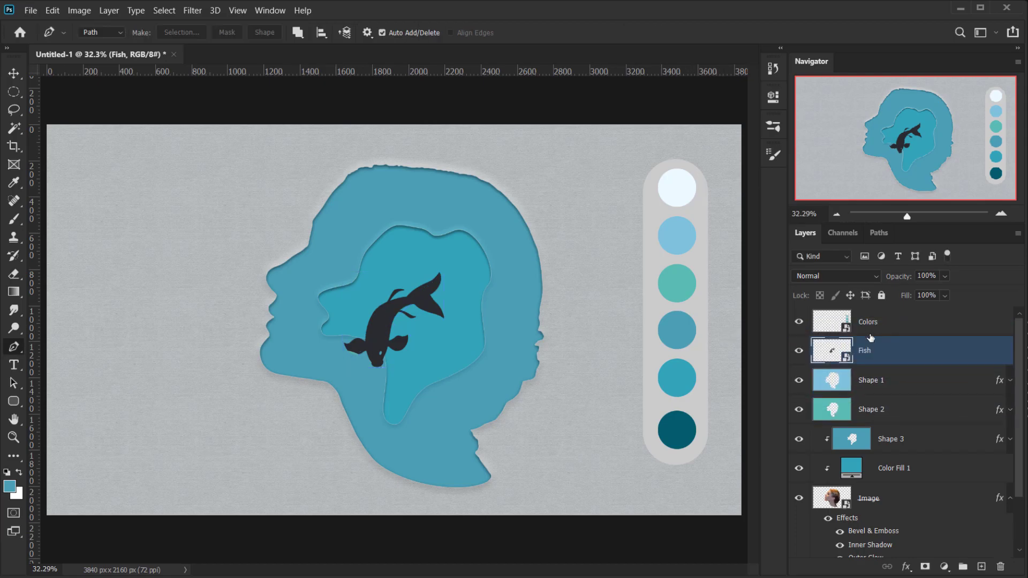
alt+click(890, 423)
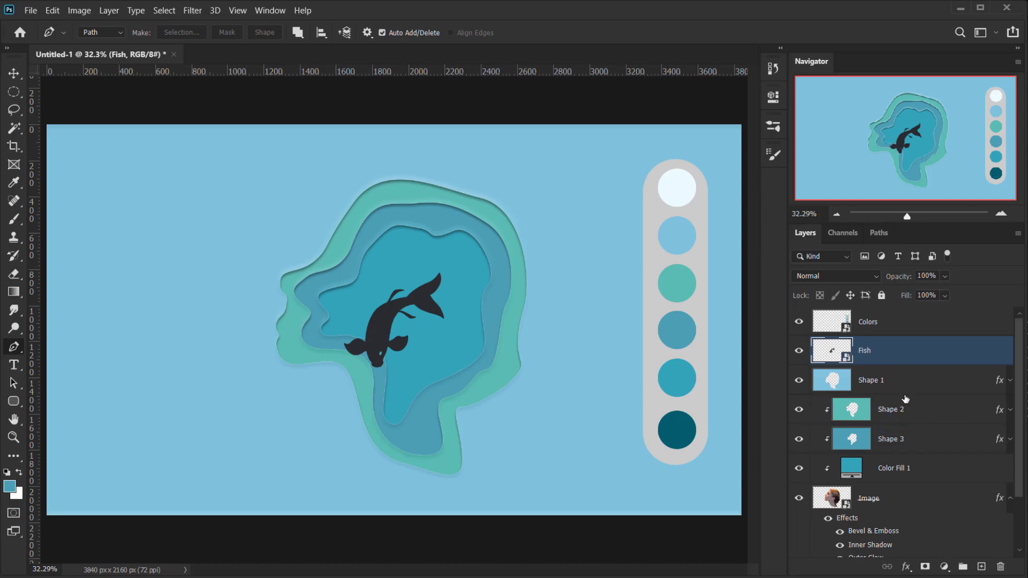
alt+click(906, 395)
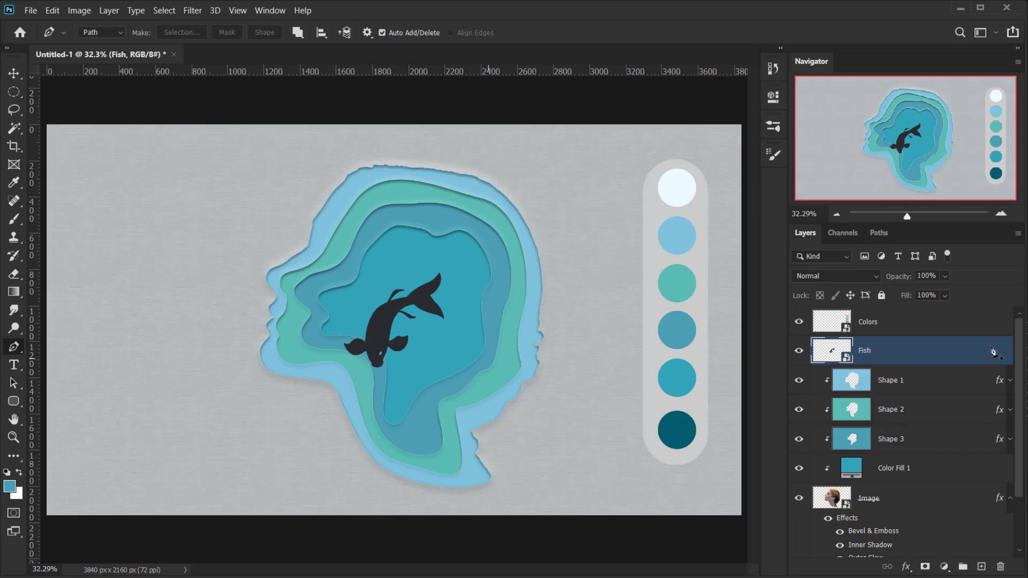
Step: Clip the Fish layer to the group below it and rasterize it
scroll(308, 369, up, 3)
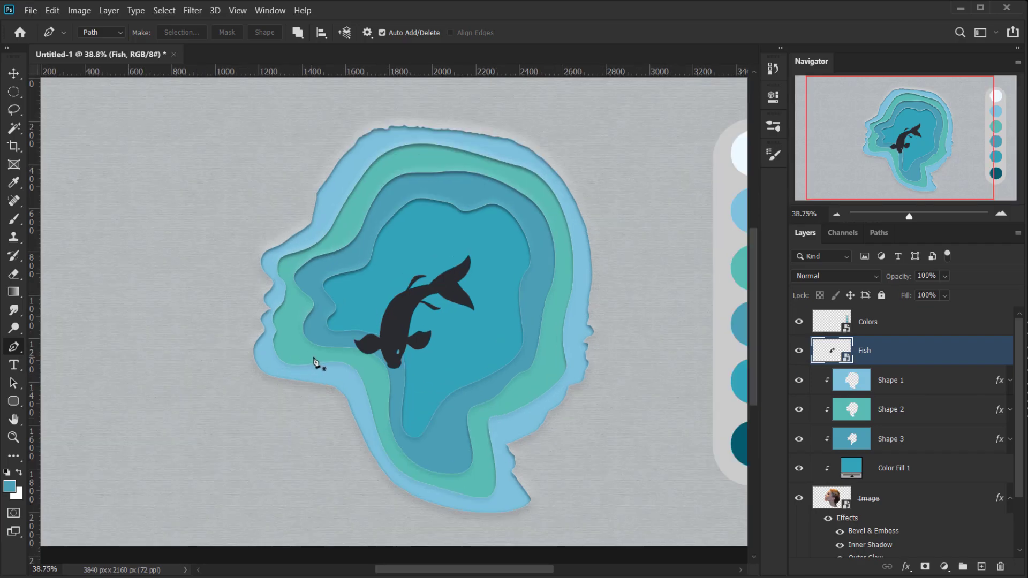
scroll(335, 361, down, 3)
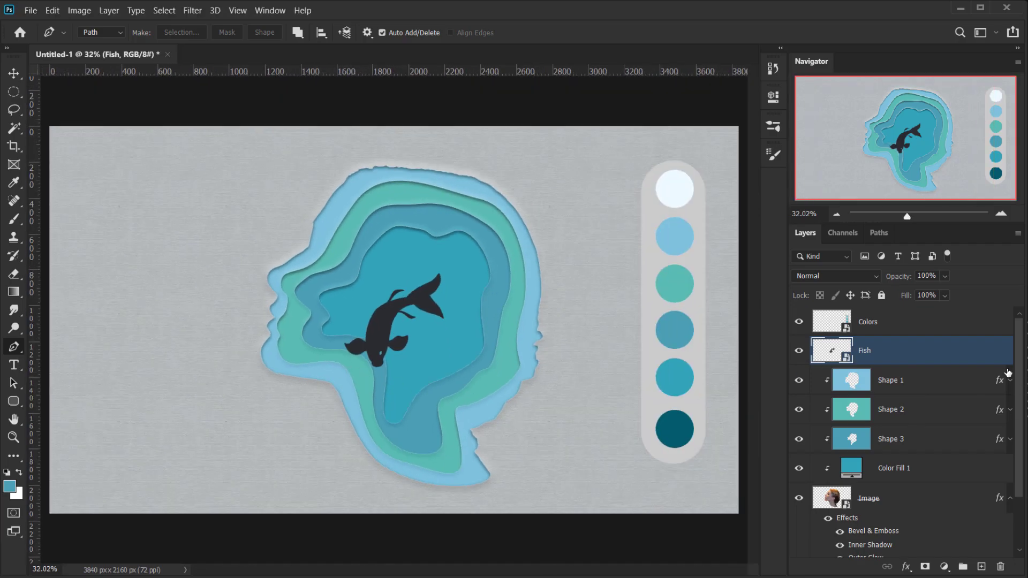
click(868, 350)
scroll(496, 388, up, 2)
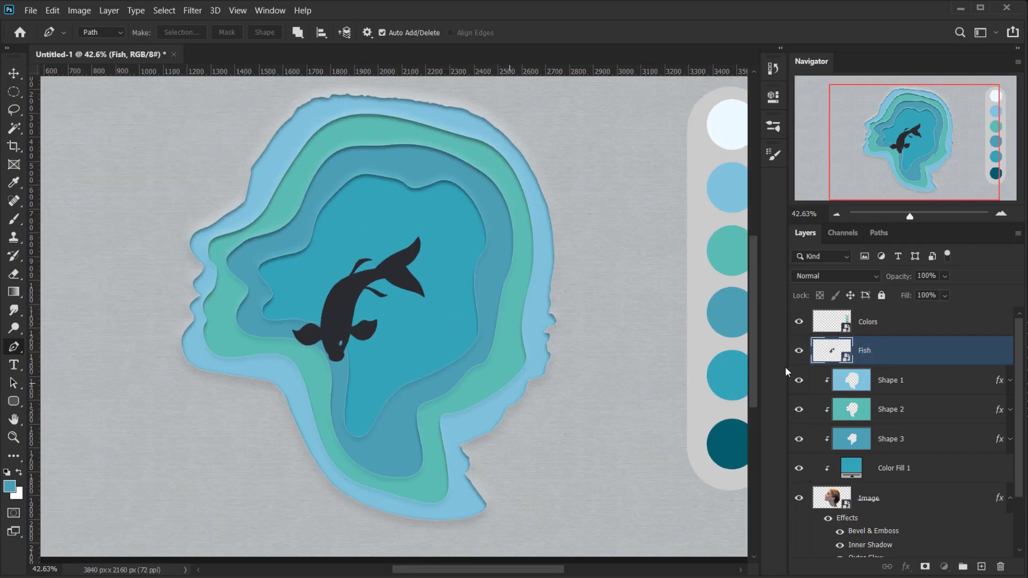
alt+click(921, 363)
right_click(924, 353)
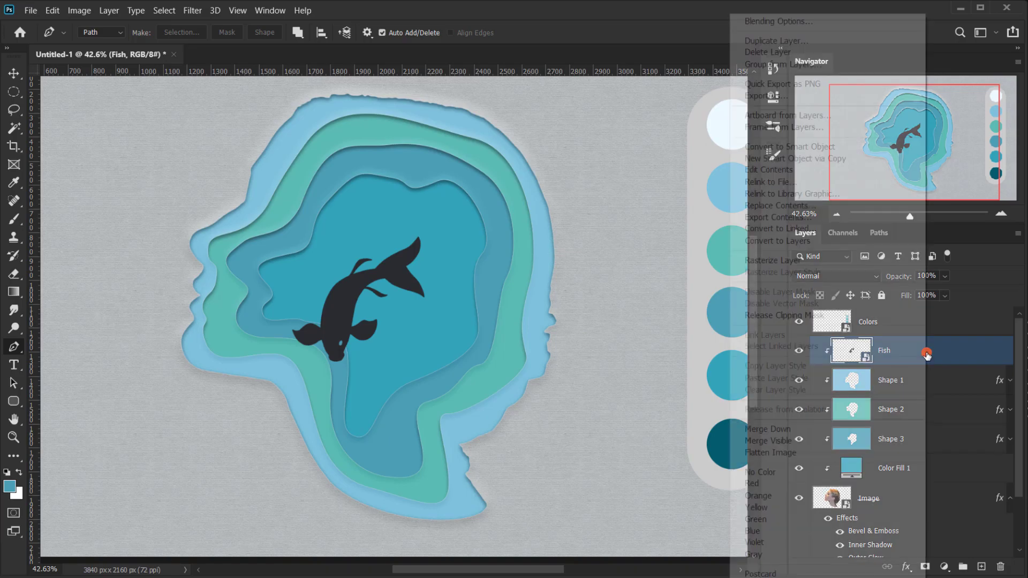
click(787, 260)
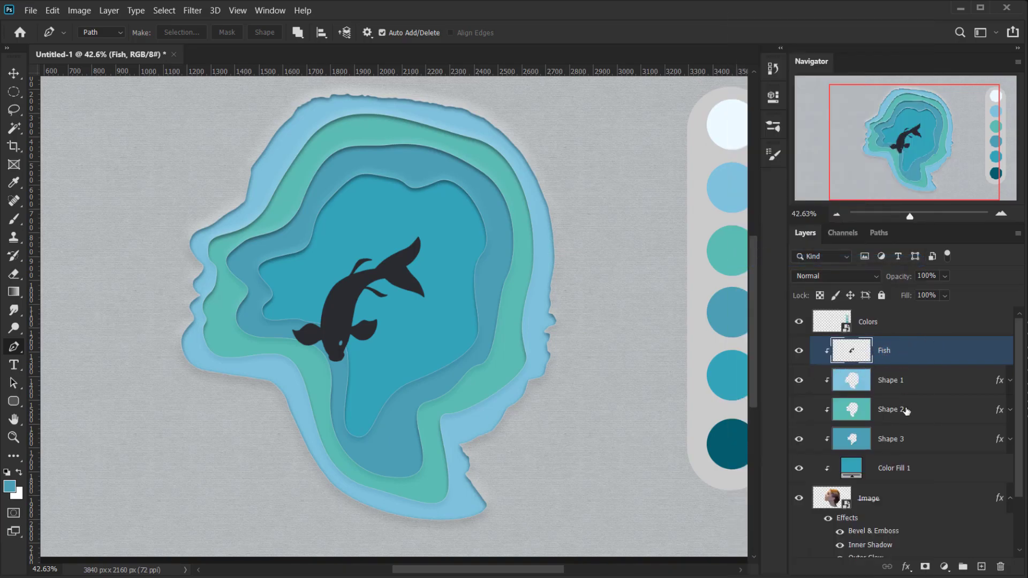
Step: Scale the fish to about 130%, rotate it about -15.6° and place it around X 1856, Y 916 px over the inner face
key(ctrl+t)
drag(403, 333, 395, 298)
drag(479, 258, 477, 237)
drag(423, 310, 378, 306)
drag(465, 223, 461, 210)
mouse_move(378, 276)
mouse_down()
mouse_move(380, 264)
mouse_move(383, 282)
mouse_up()
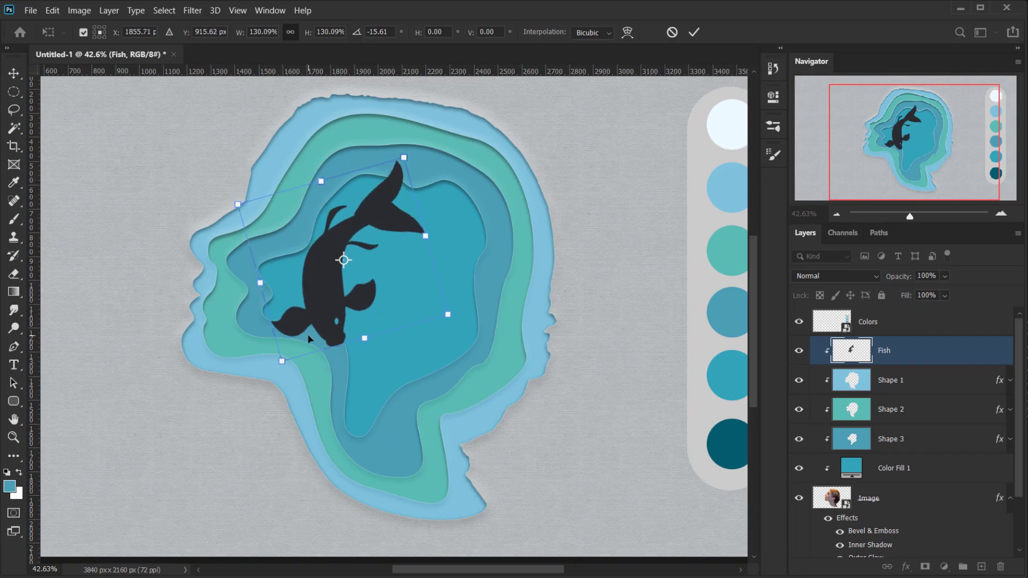
key(p)
click(694, 32)
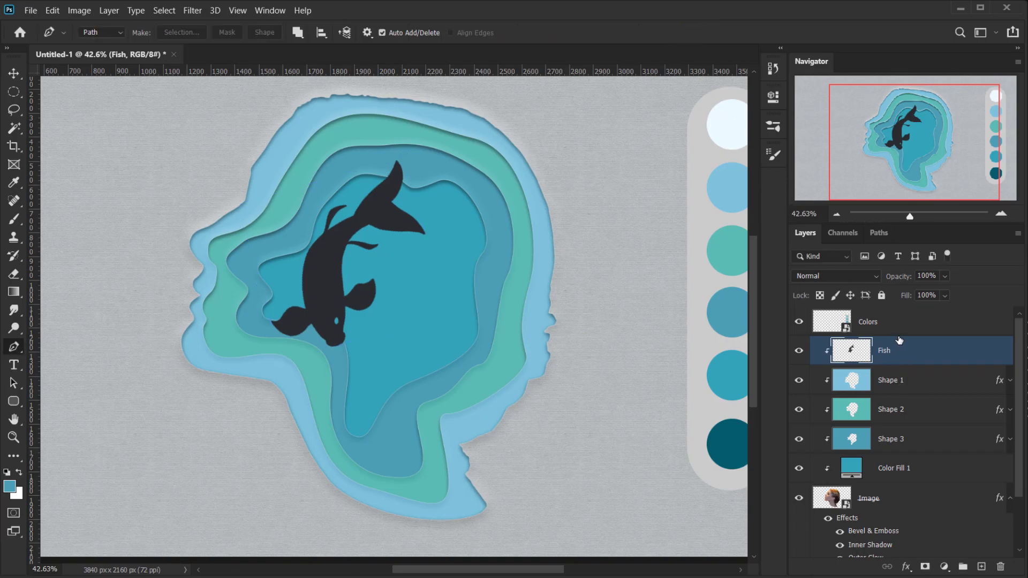
Step: Duplicate the Fish layer as a clipped copy and place it beside the first fish, rotated about 180° with its head up
key(ctrl+j)
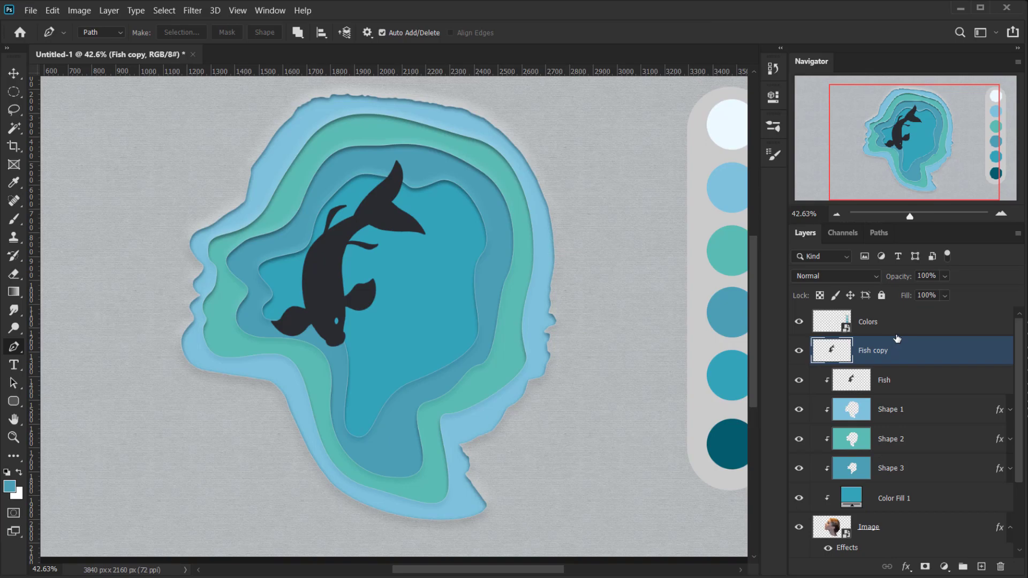
alt+click(941, 365)
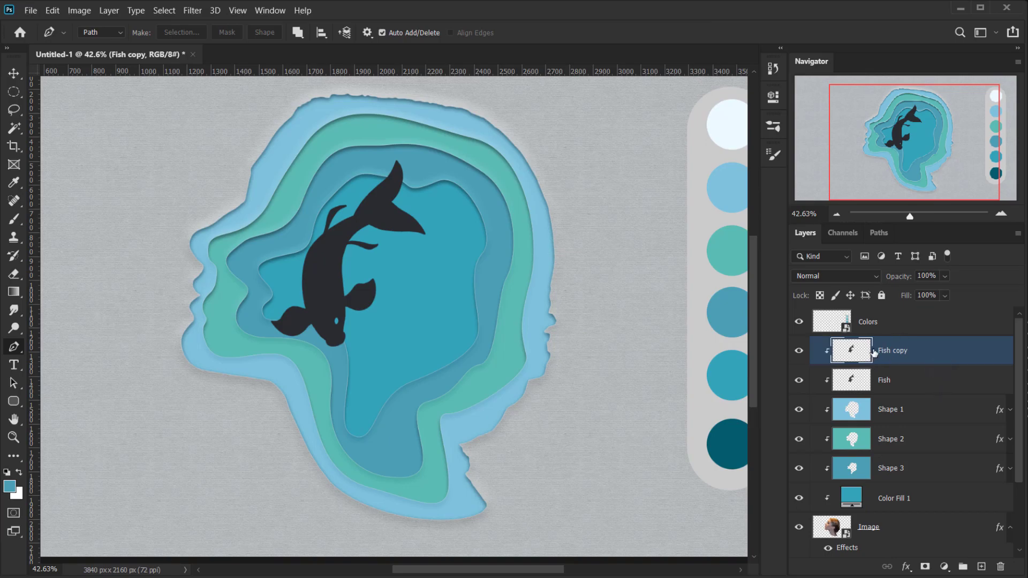
key(ctrl+t)
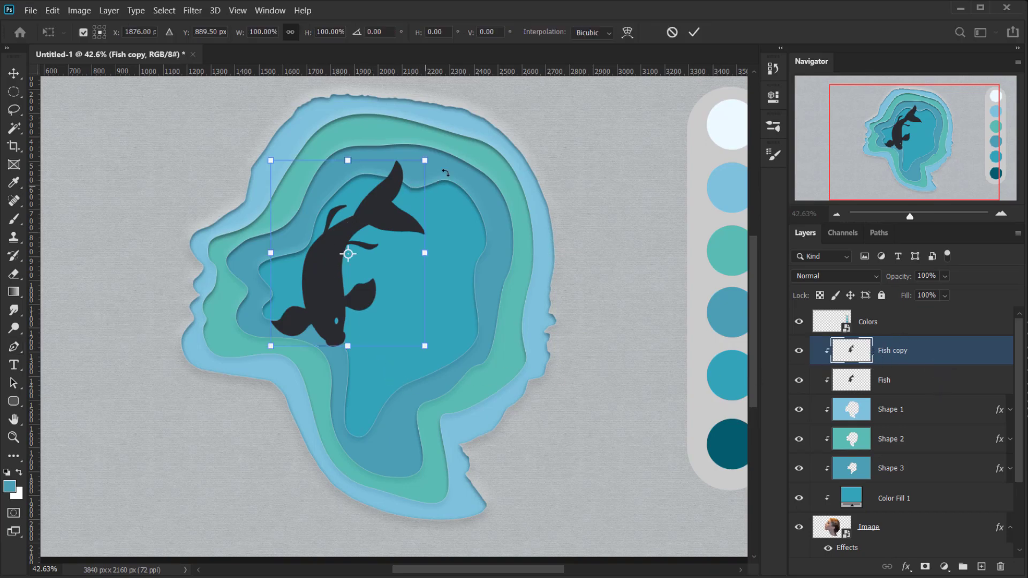
right_click(372, 219)
click(422, 473)
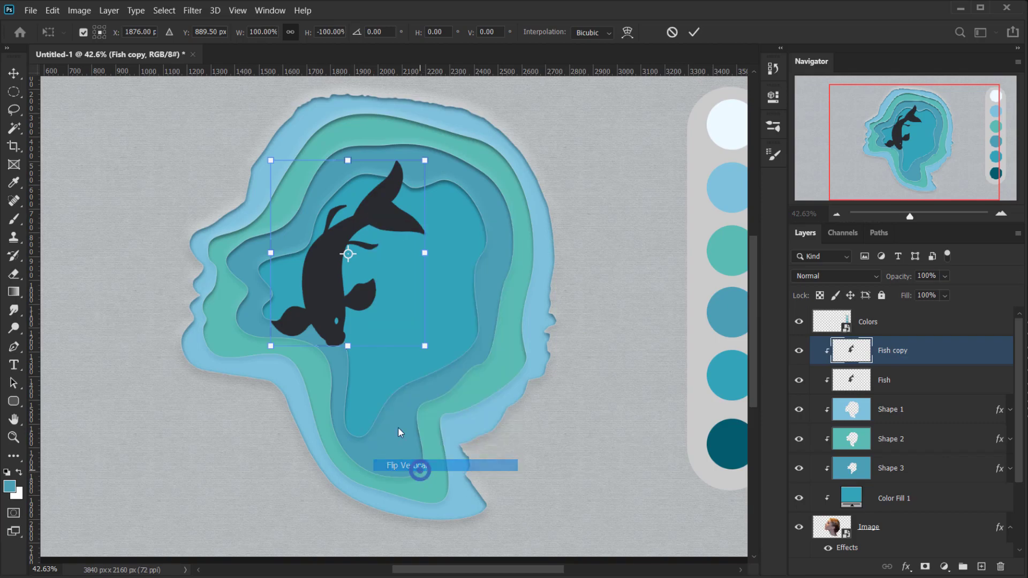
drag(374, 277, 426, 371)
drag(502, 250, 266, 314)
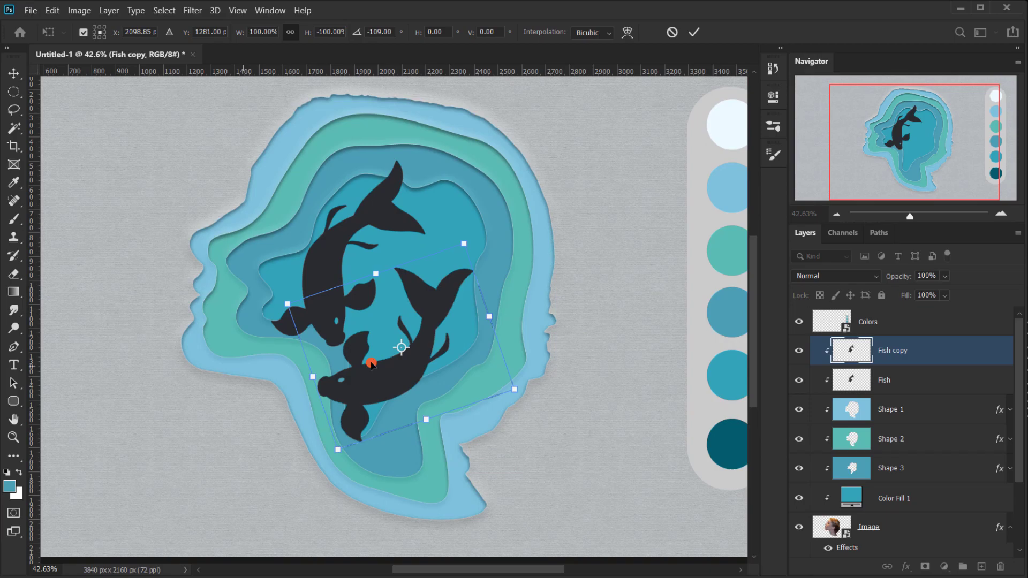
right_click(372, 364)
click(412, 342)
drag(510, 236, 241, 274)
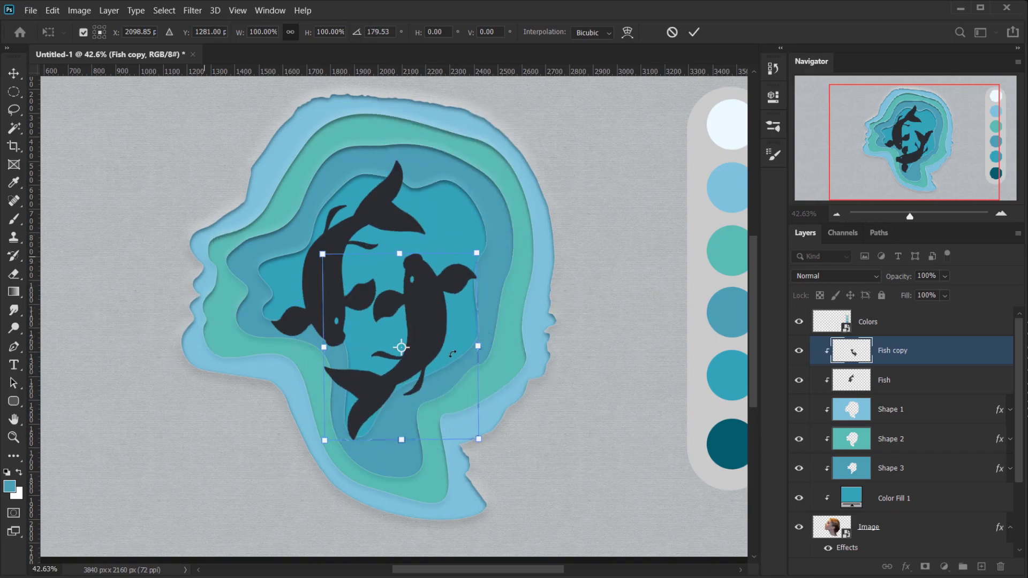
drag(436, 321, 461, 306)
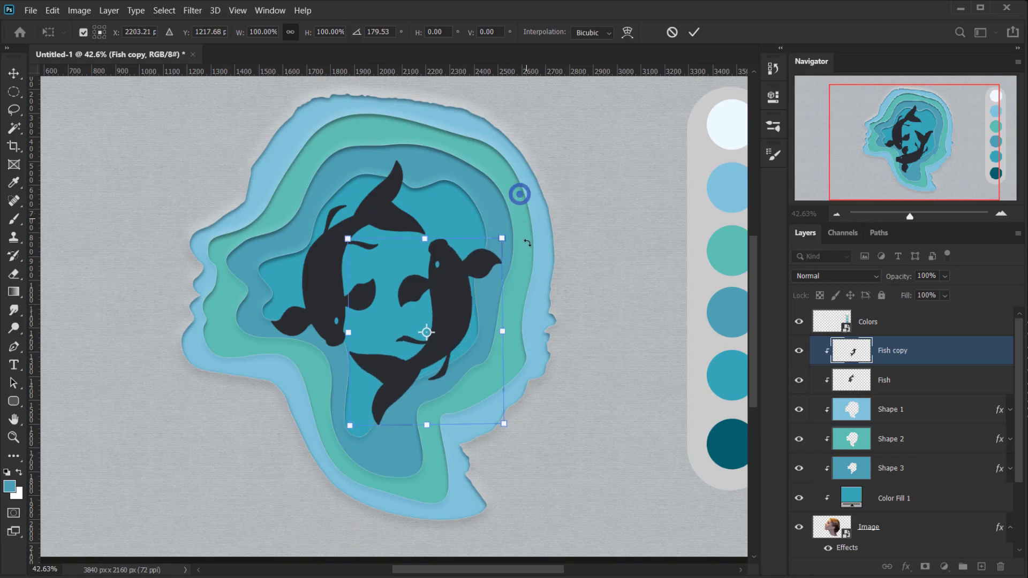
Step: Scale the fish copy to about 85%, rotate it to about 165.5° and place it around X 2226, Y 1179 px
drag(527, 242, 546, 270)
drag(466, 315, 470, 330)
drag(510, 220, 467, 202)
drag(514, 445, 453, 383)
drag(545, 271, 539, 266)
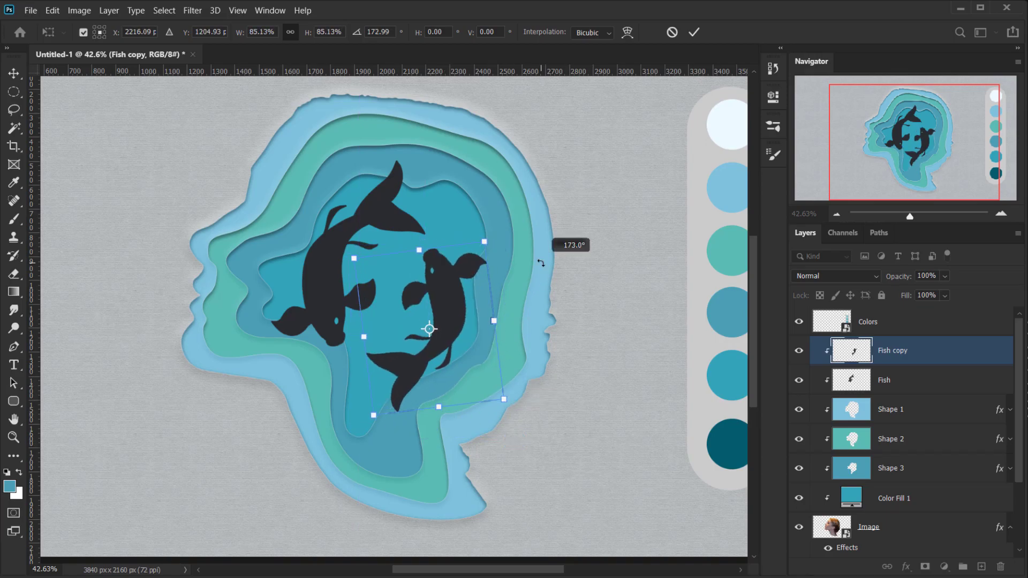
drag(463, 383, 467, 378)
mouse_move(540, 243)
mouse_down()
mouse_move(536, 219)
mouse_move(531, 239)
mouse_up()
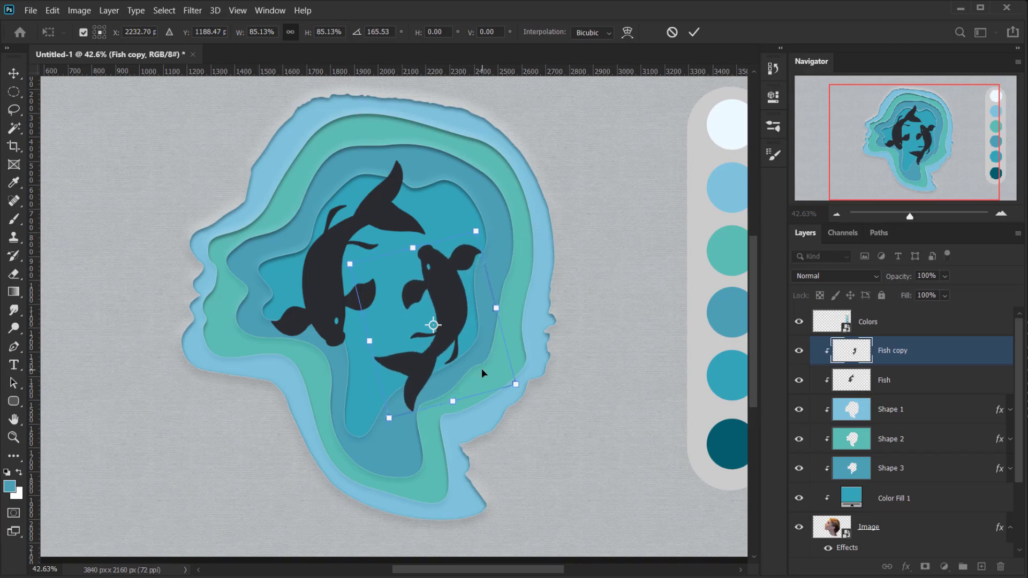
drag(481, 368, 478, 367)
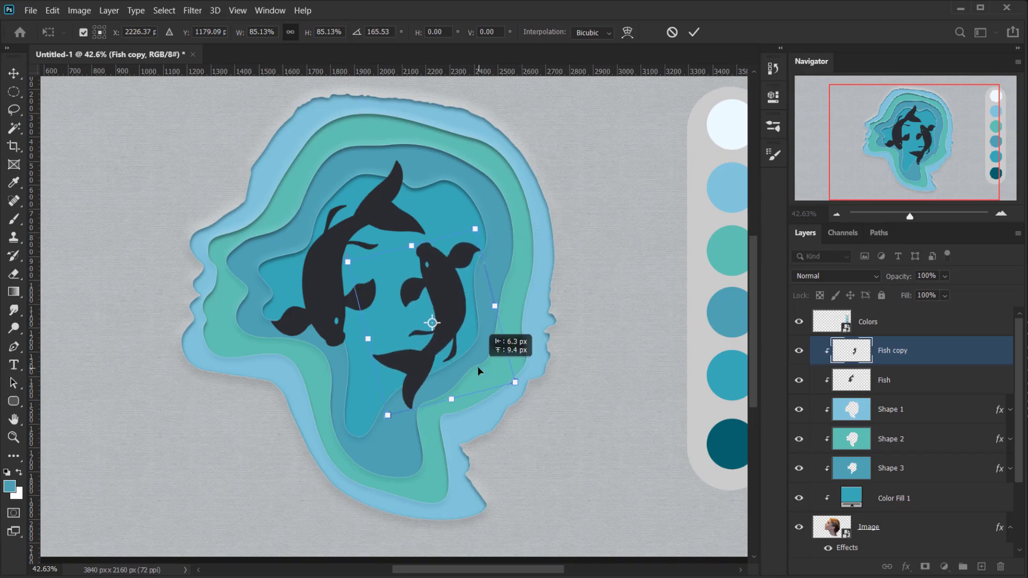
click(694, 33)
key(p)
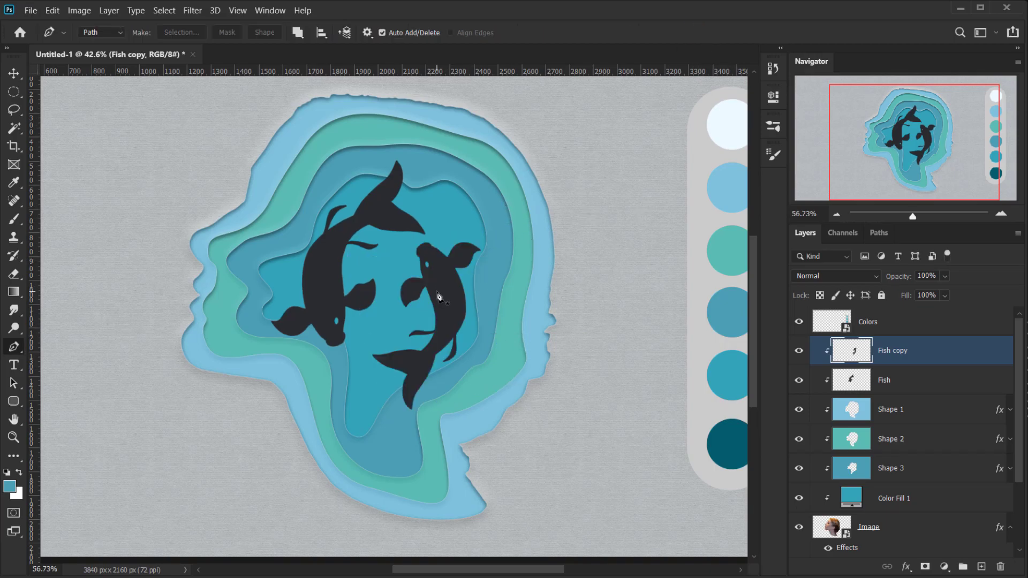
Step: Select the Fish layer's outline, fill it with the palette's darkest teal swatch #035c6e and deselect
scroll(437, 292, up, 1)
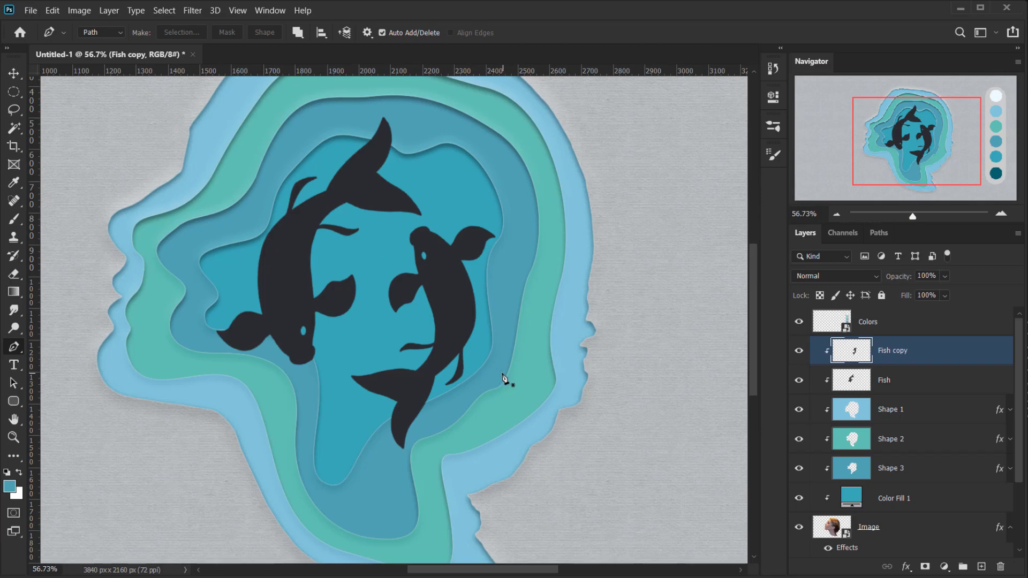
scroll(503, 378, down, 1)
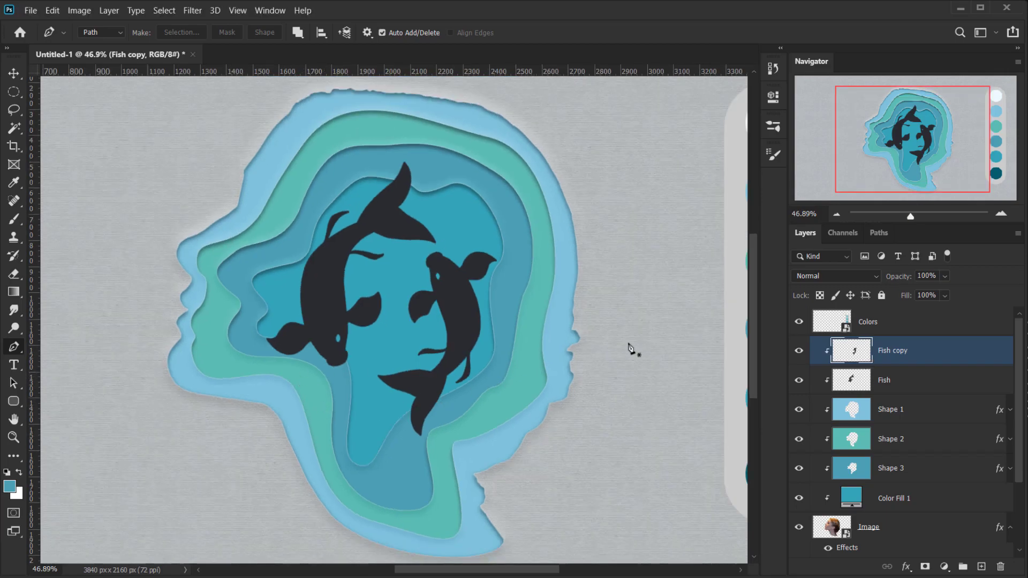
scroll(704, 301, down, 2)
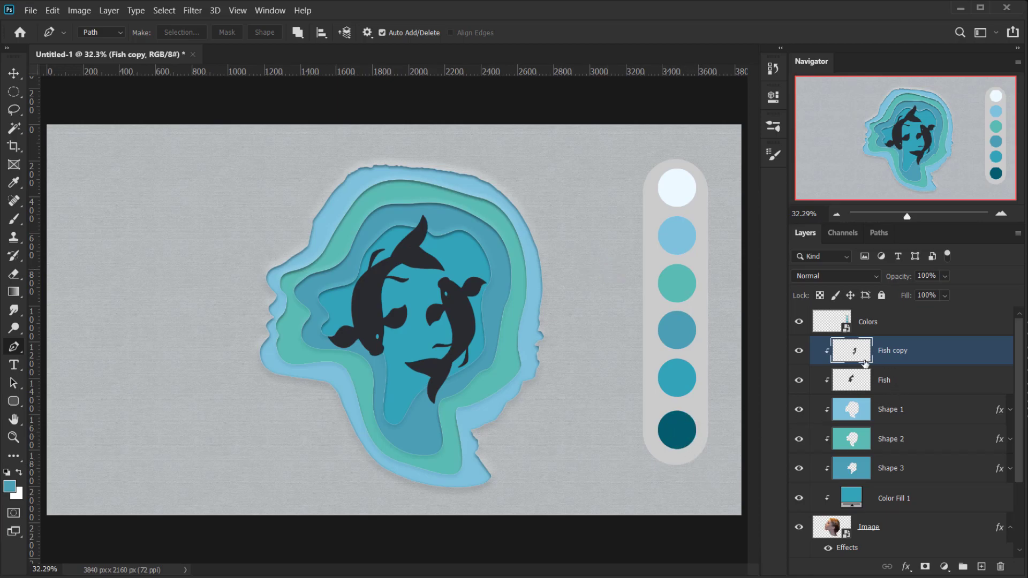
click(862, 390)
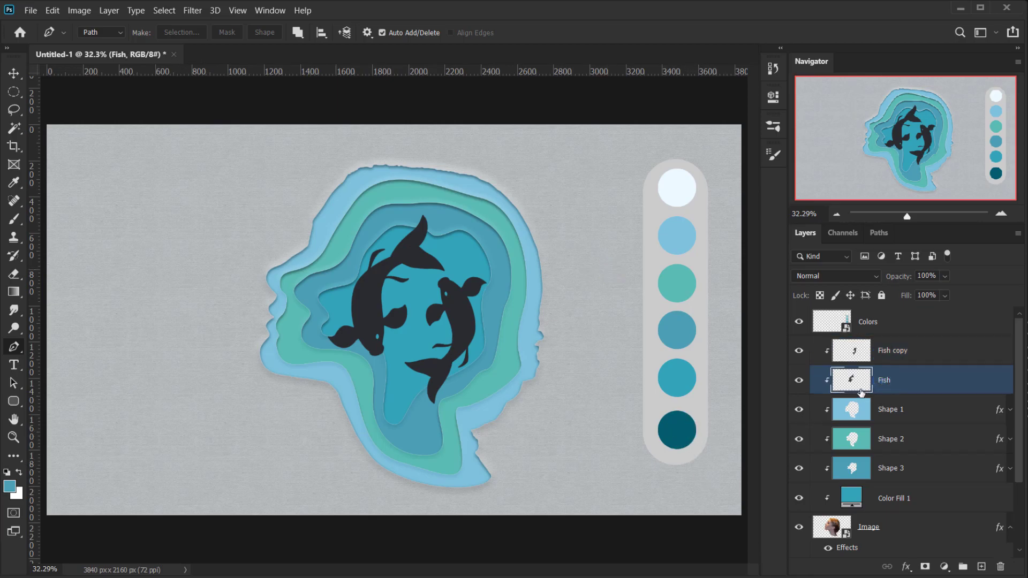
ctrl+click(854, 383)
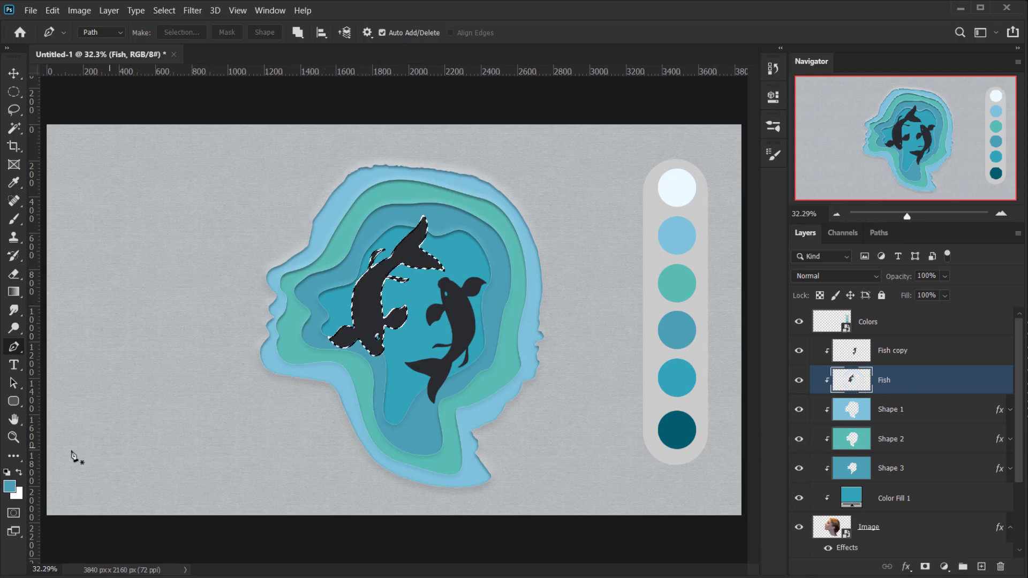
click(9, 487)
click(677, 430)
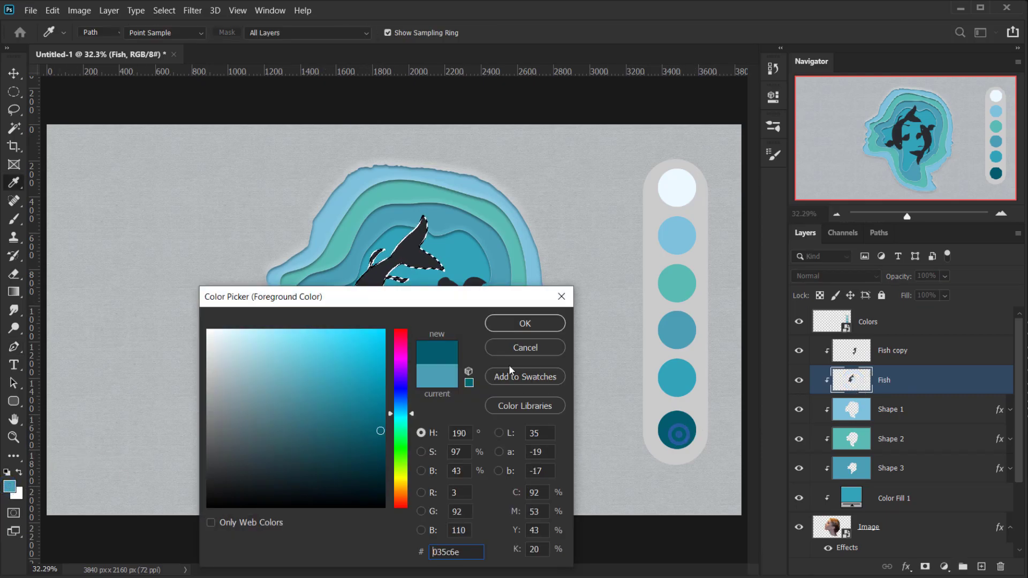
click(528, 323)
key(p)
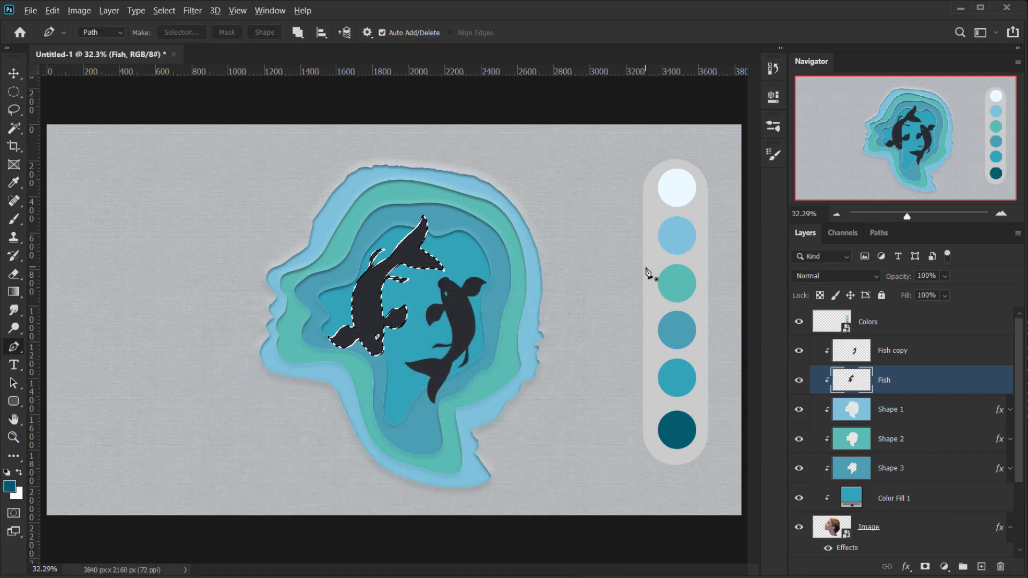
key(alt+BackSpace)
key(ctrl+d)
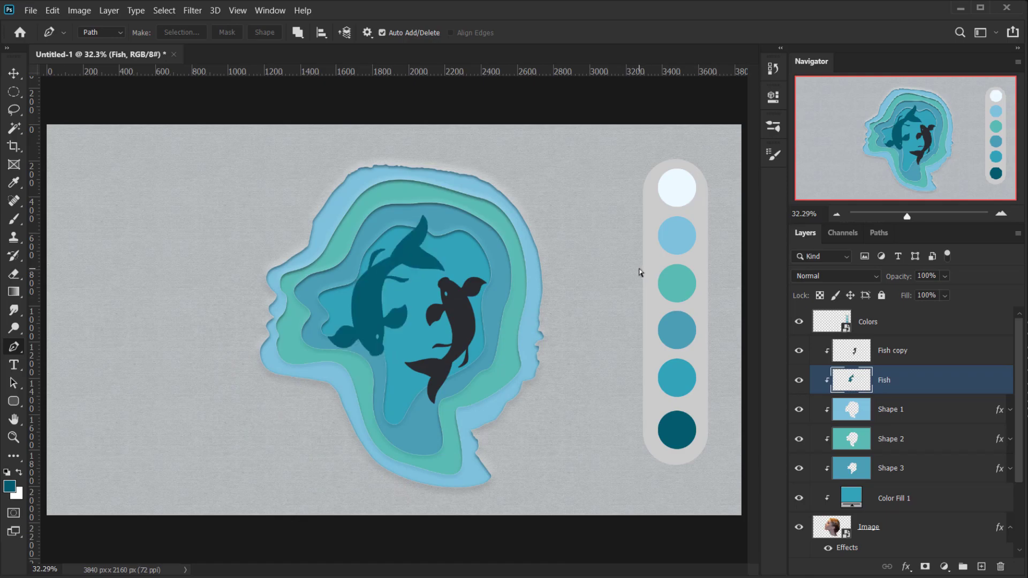
Step: Select the Fish copy layer's outline, fill it with the same dark teal foreground colour and deselect
click(857, 359)
ctrl+click(842, 356)
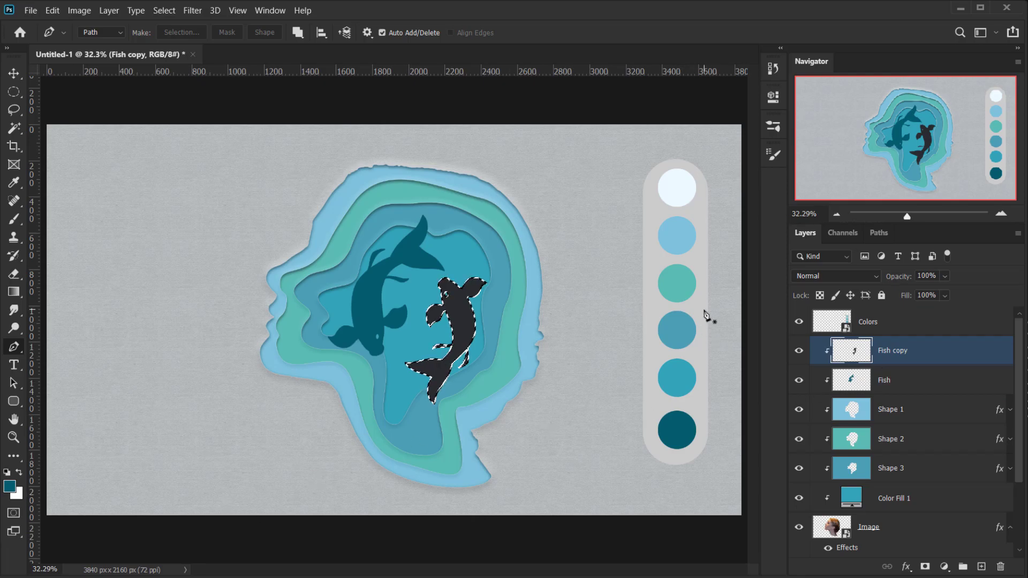
key(alt+BackSpace)
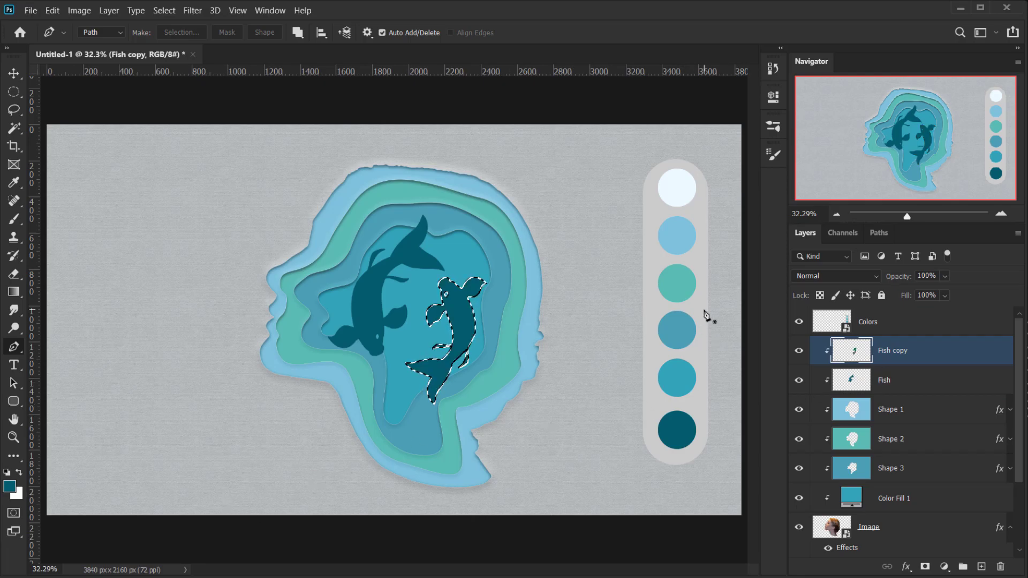
key(ctrl+d)
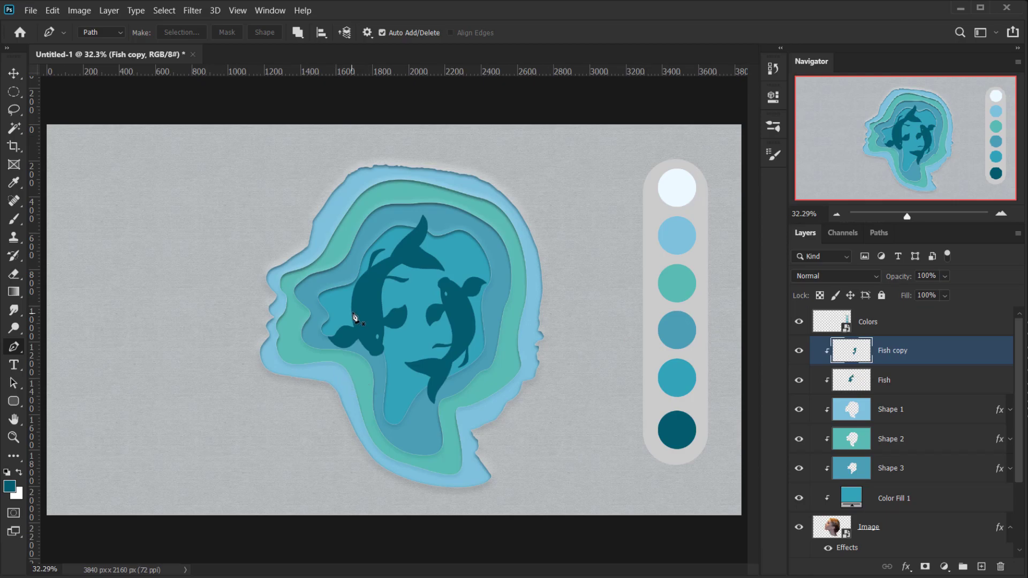
Step: Copy the Shape 1 layer's effects to the Fish layer, collapse its effects list, and copy the effects on to Fish copy
scroll(432, 301, up, 3)
scroll(435, 302, down, 3)
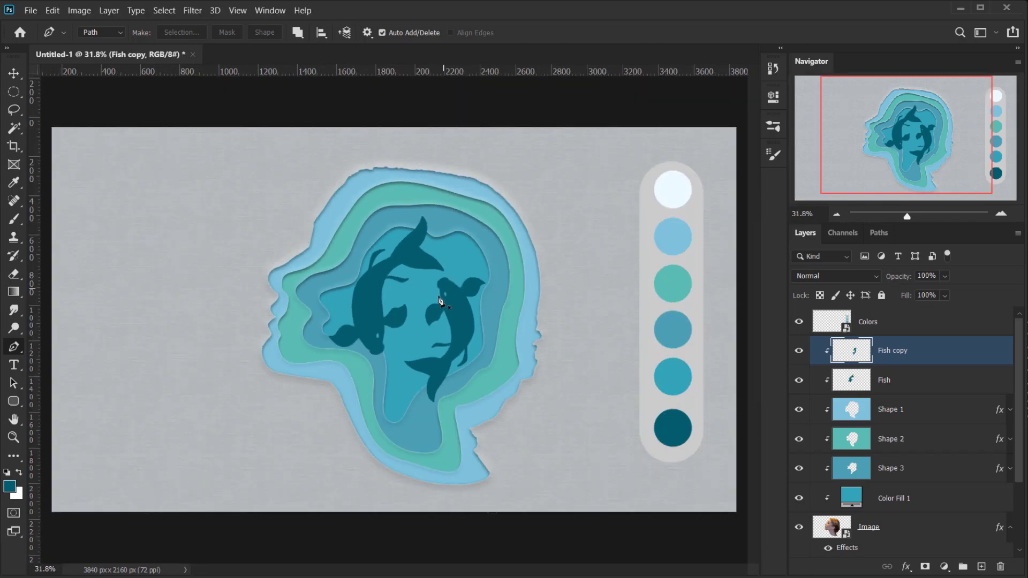
scroll(448, 310, down, 2)
scroll(444, 311, up, 2)
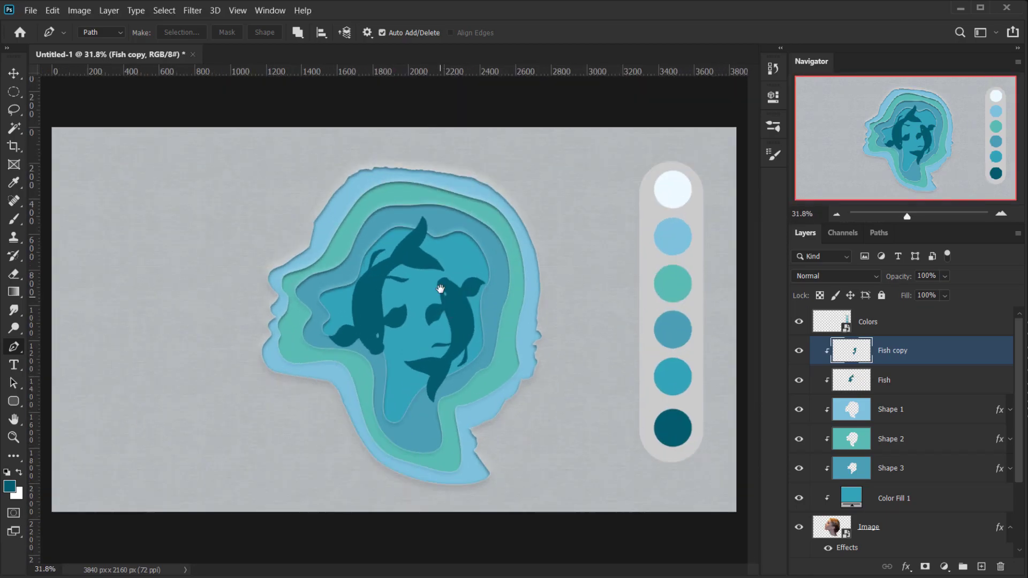
scroll(435, 289, up, 2)
drag(433, 287, 367, 320)
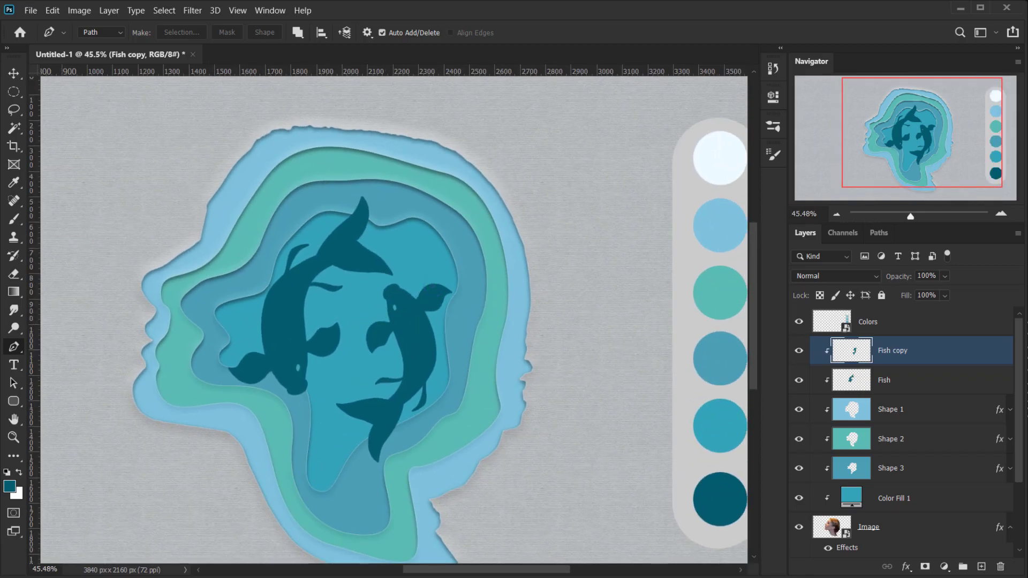
click(893, 411)
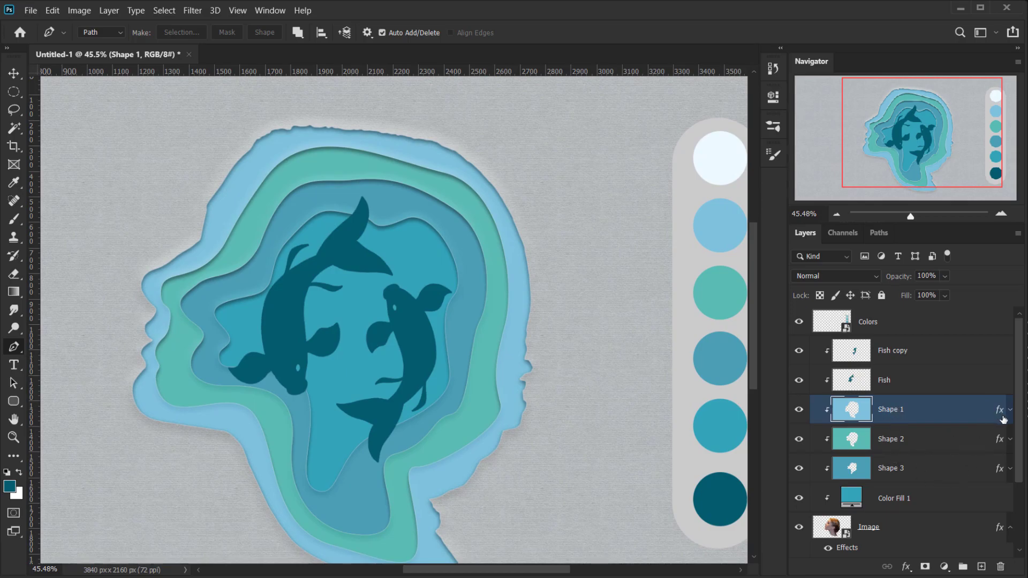
drag(999, 410, 989, 388)
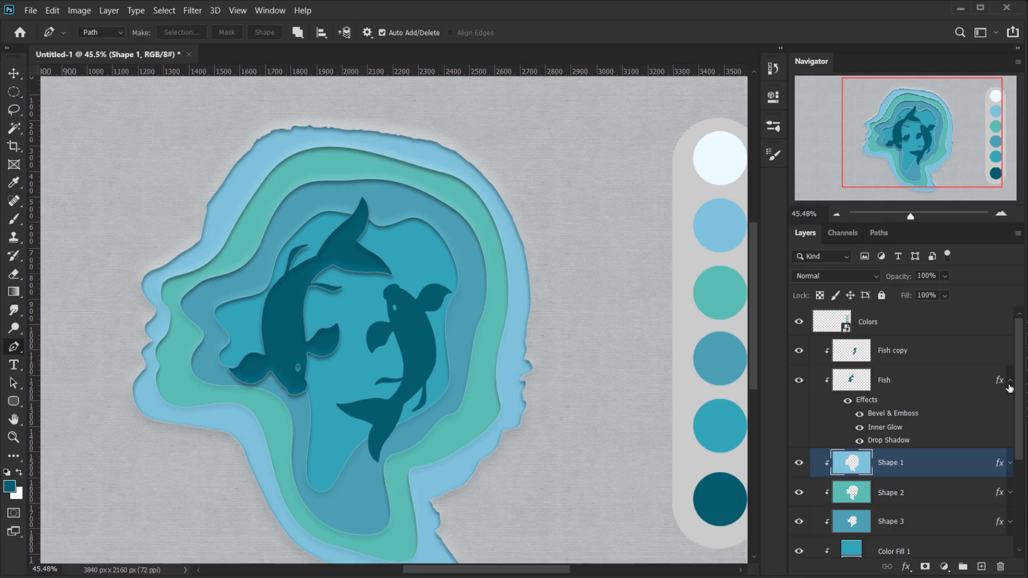
click(1009, 382)
drag(999, 382, 996, 353)
key(ctrl+0)
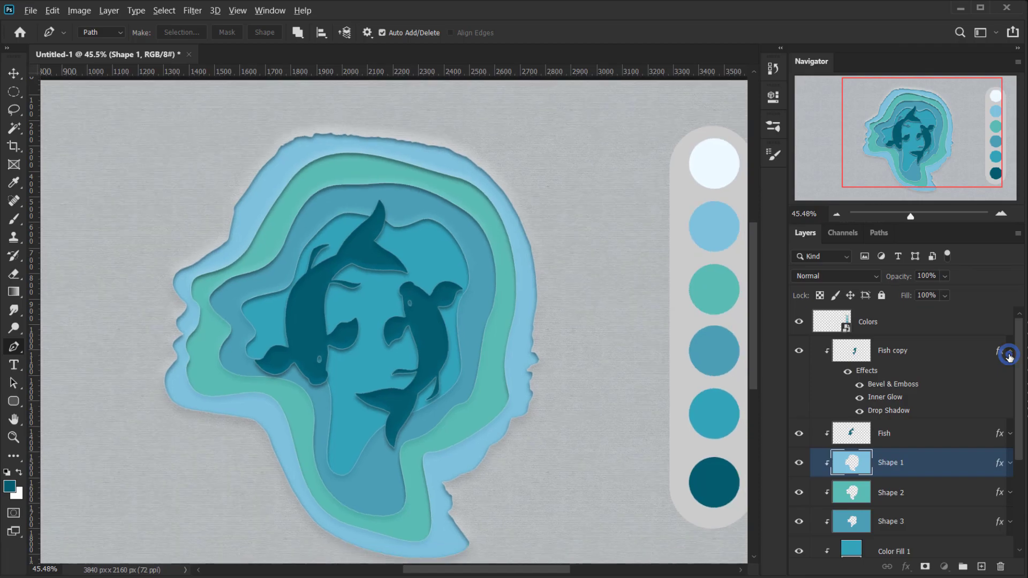
Step: Collapse the Fish copy layer's effects list and lower the Fish layer's Inner Glow opacity to 22%
click(1010, 353)
scroll(333, 272, up, 4)
scroll(418, 302, up, 5)
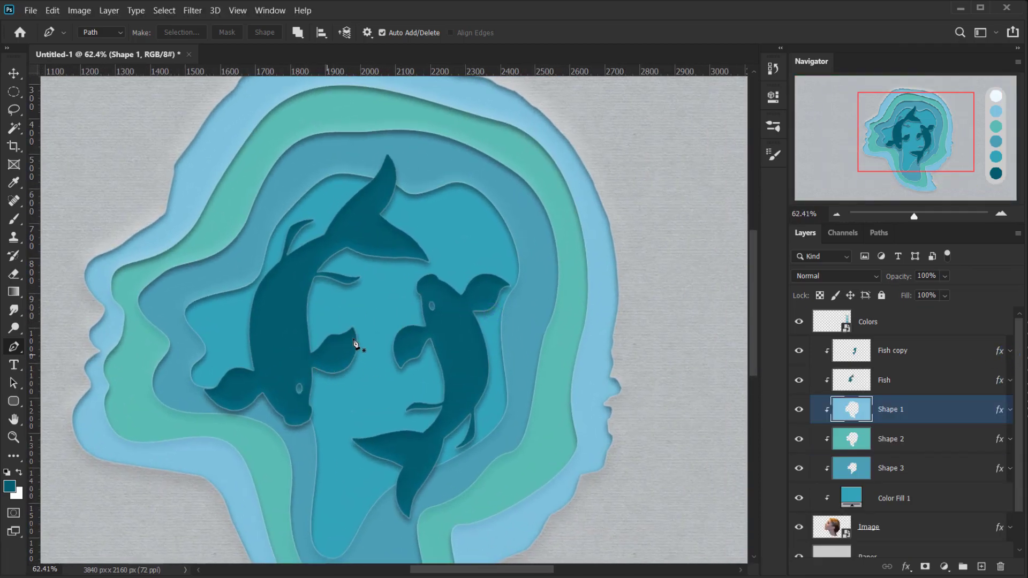
click(998, 381)
double_click(999, 383)
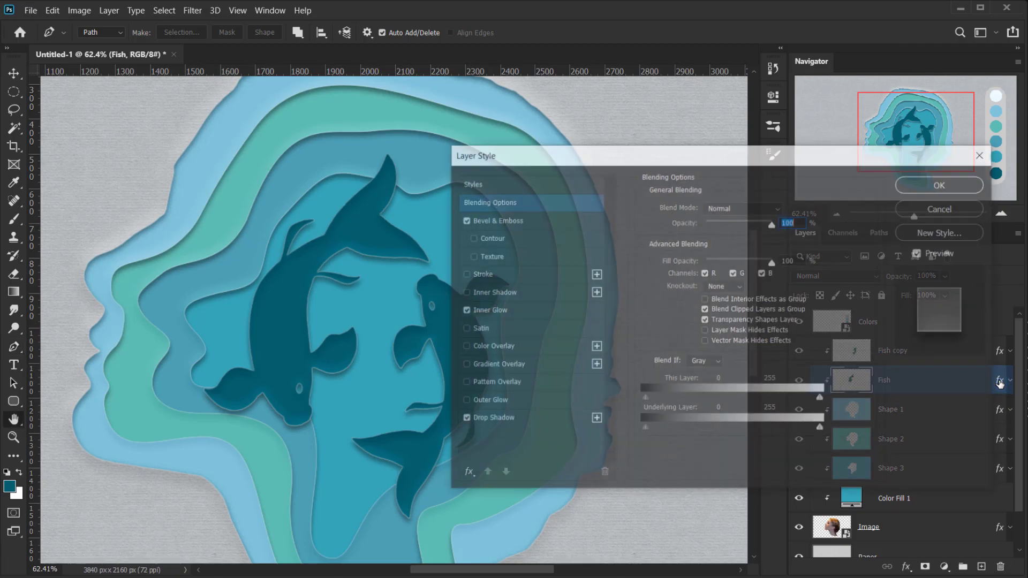
click(505, 311)
drag(733, 227, 720, 227)
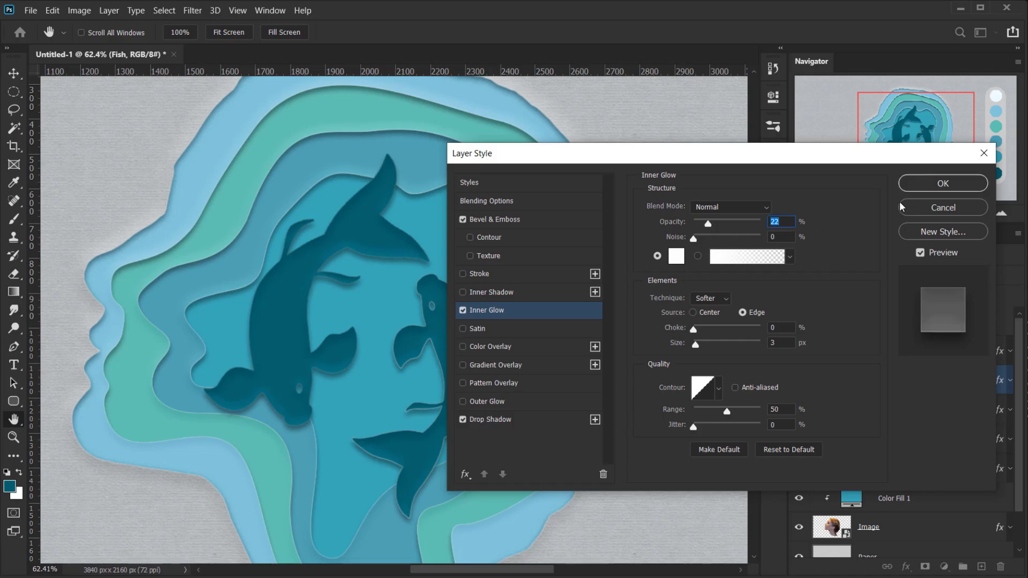
click(943, 183)
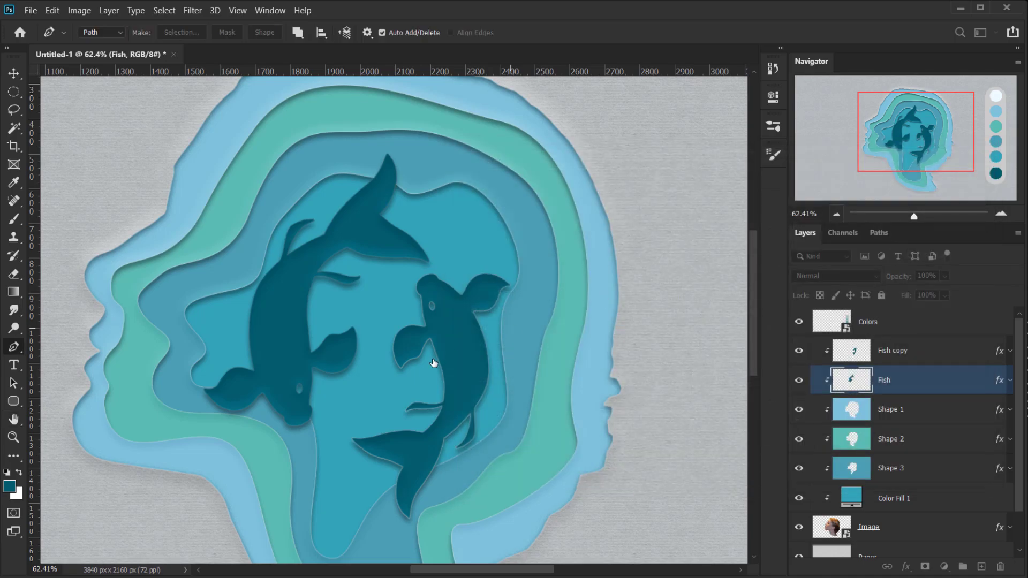
Step: Examine the fish edges and the nested paper layers, both close up and across the whole artwork
scroll(536, 368, down, 2)
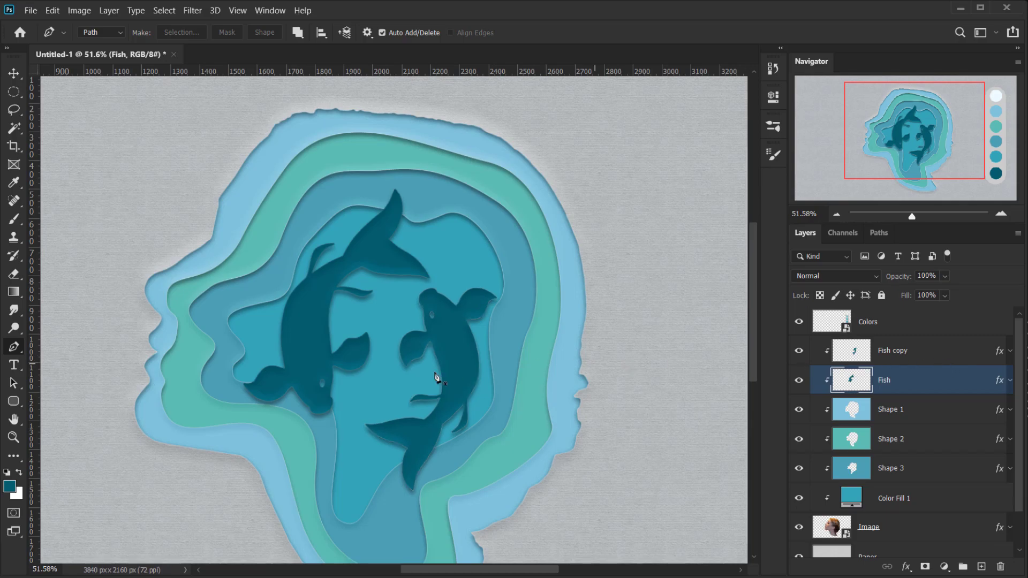
scroll(373, 397, down, 2)
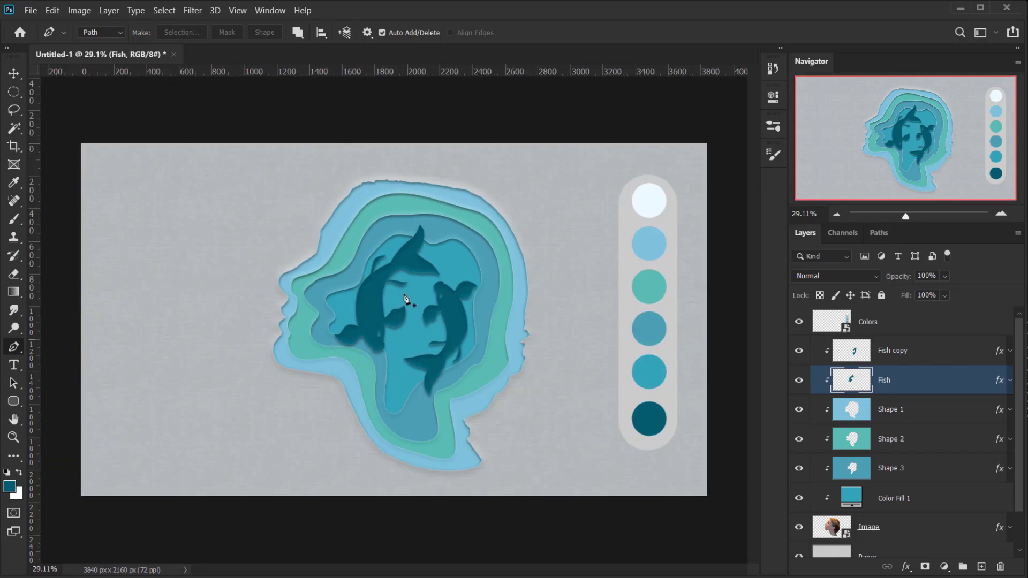
scroll(433, 291, up, 5)
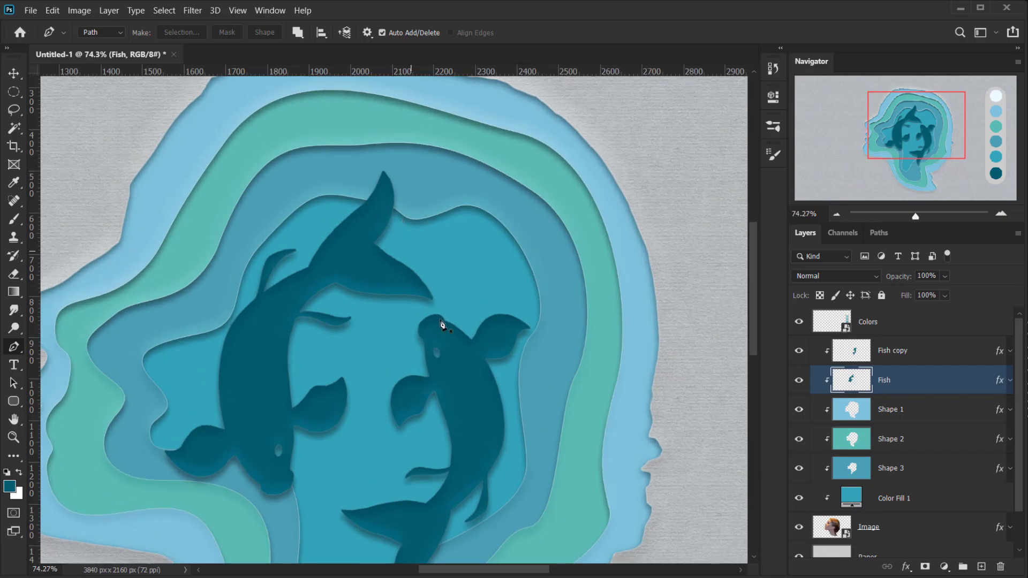
drag(518, 509, 490, 440)
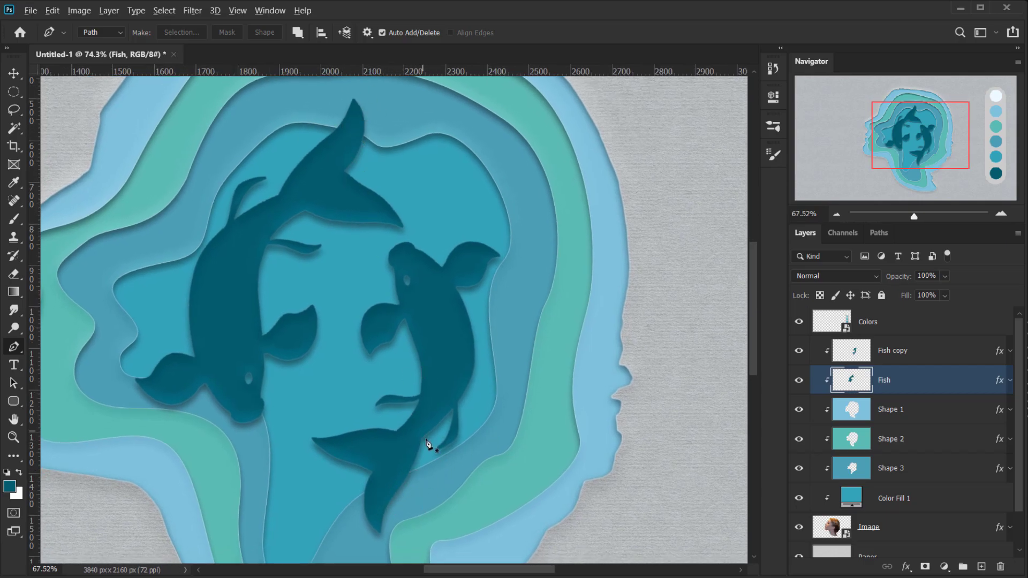
scroll(428, 446, down, 3)
scroll(386, 436, up, 4)
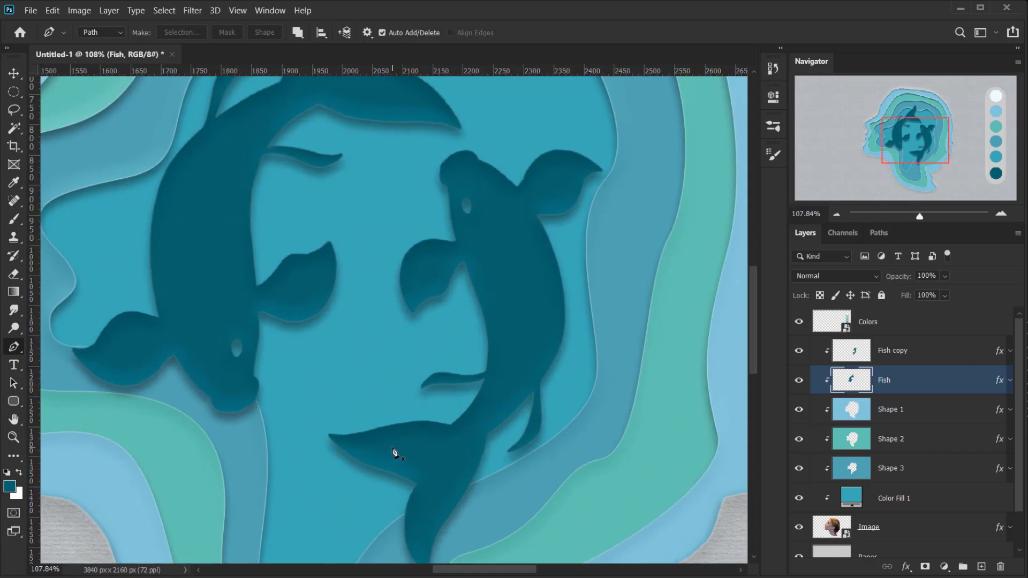
scroll(396, 452, down, 3)
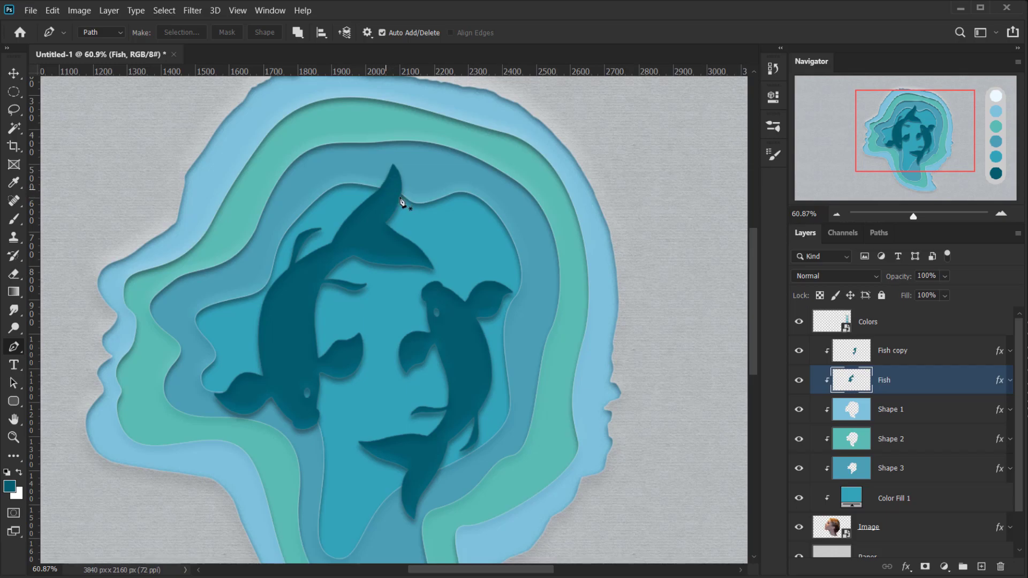
scroll(375, 321, up, 2)
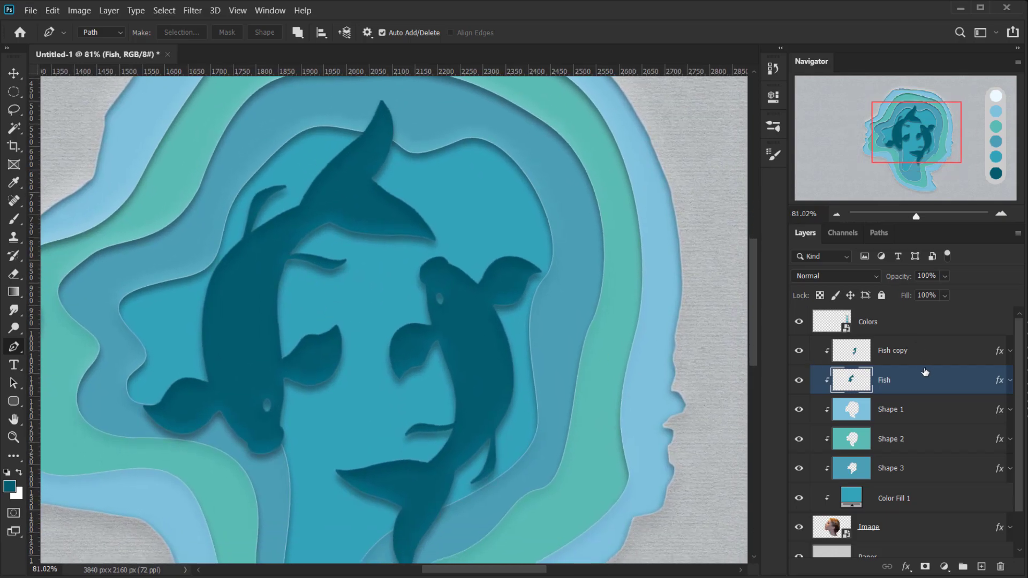
Step: Hide and show the Fish copy and Fish layers in turn to identify which fish each one holds
click(897, 351)
click(803, 354)
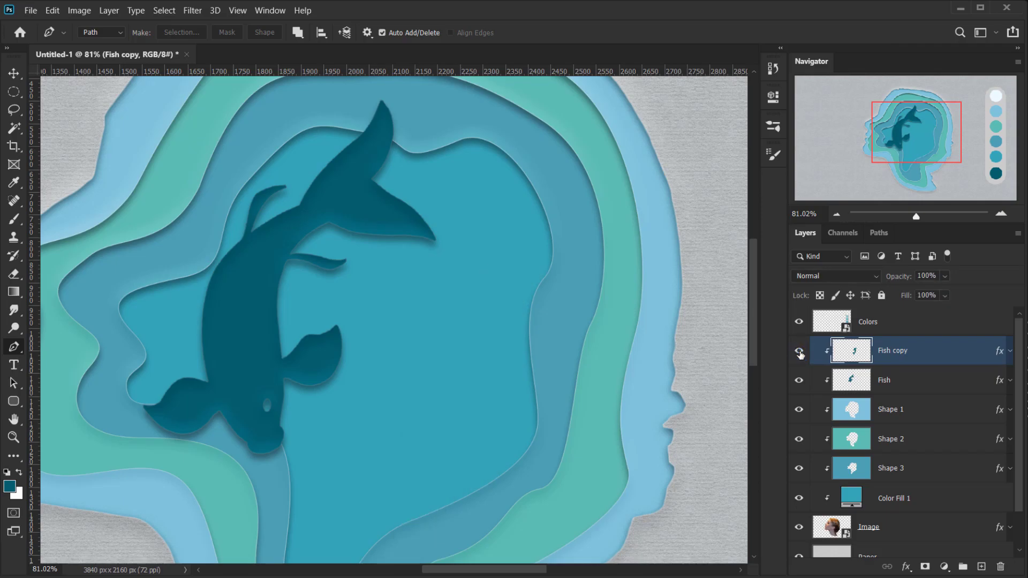
click(801, 353)
click(902, 379)
click(797, 381)
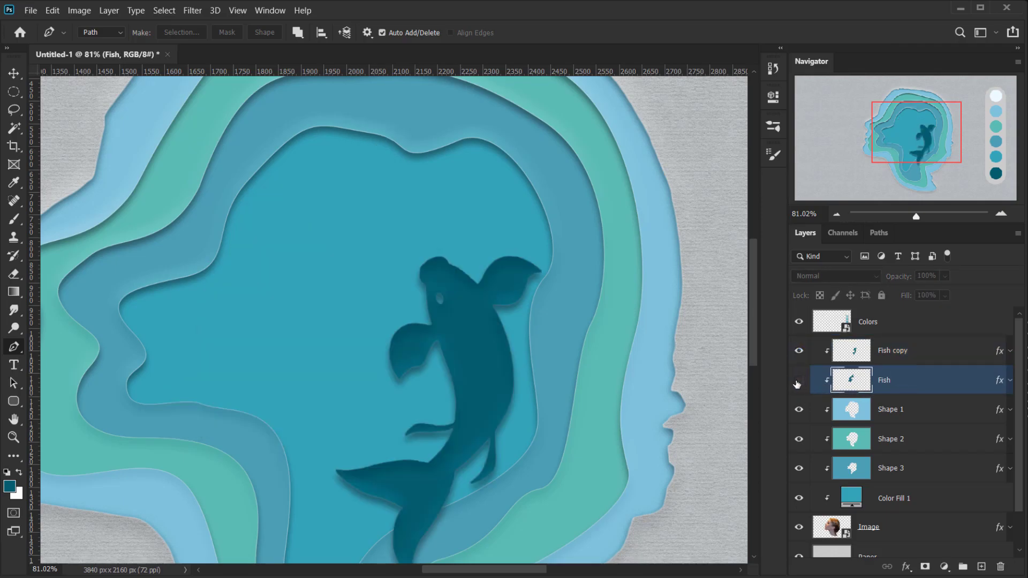
click(798, 380)
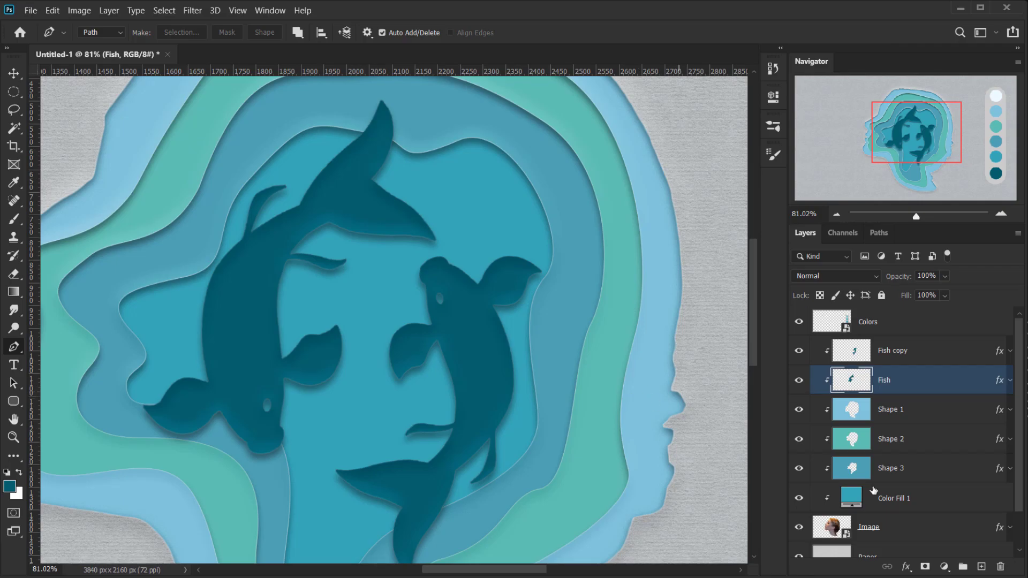
Step: Add a layer mask to the Fish layer and load the Shape 3 layer's outline as a selection
click(924, 567)
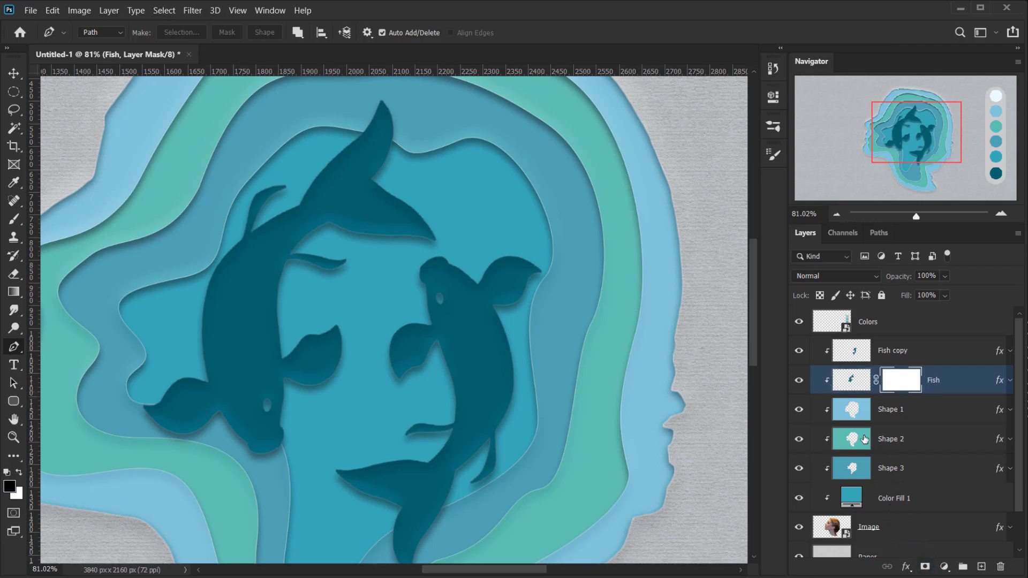
click(798, 410)
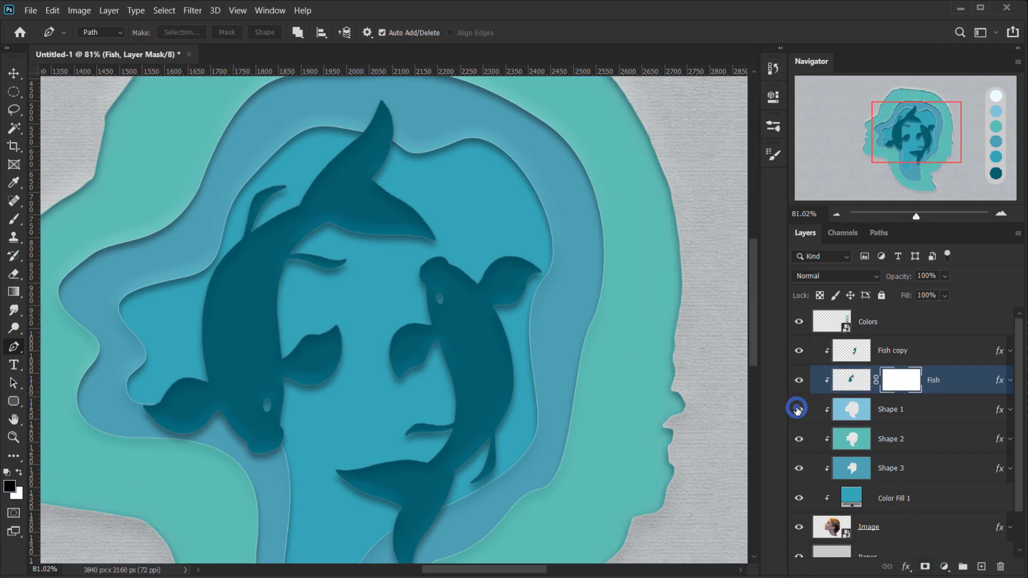
click(802, 467)
click(804, 463)
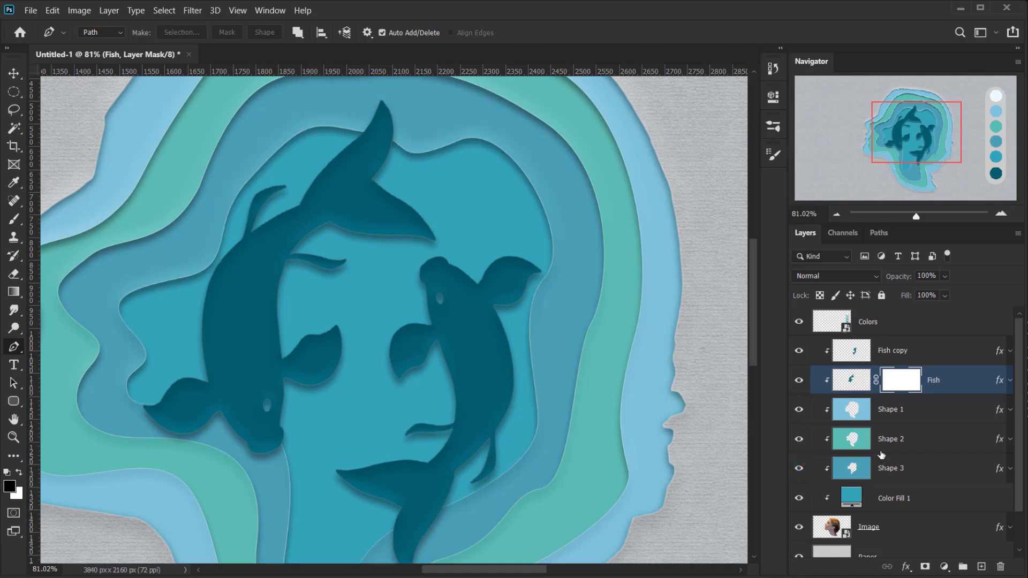
ctrl+click(852, 470)
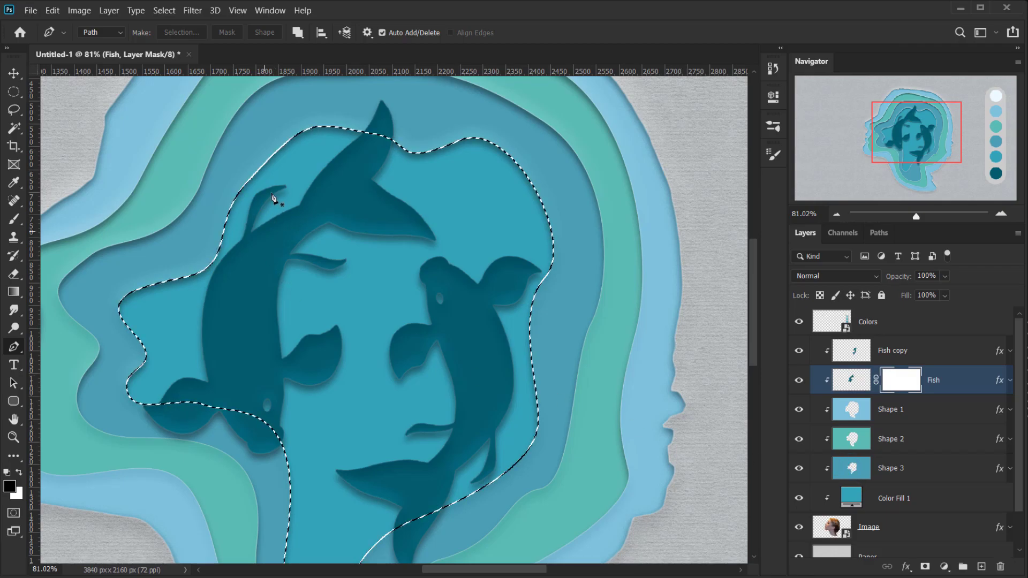
Step: Brush black on the Fish mask over the tail tip overlapping Shape 3 so it tucks behind the edge, and deselect
key(b)
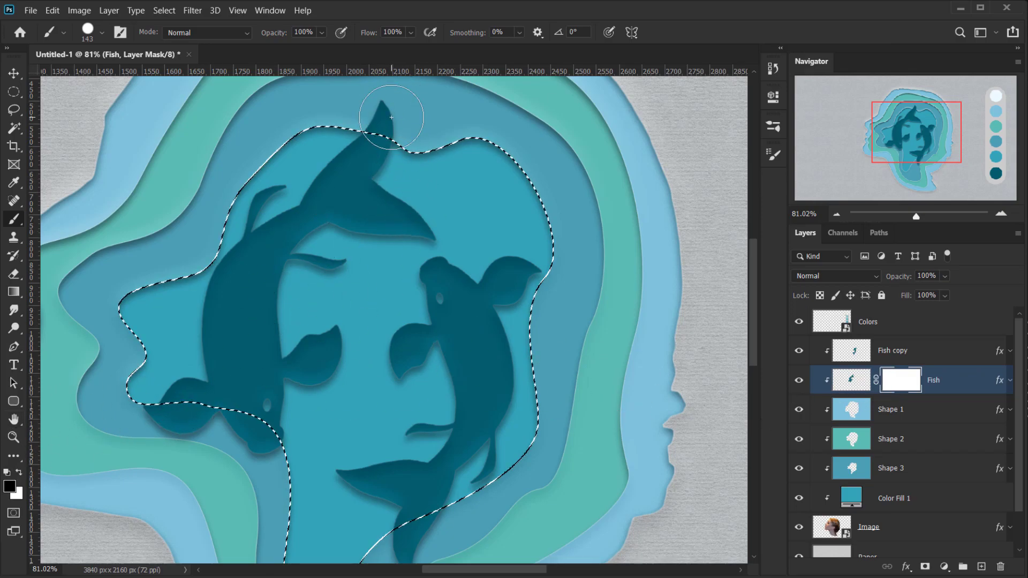
drag(393, 107, 366, 106)
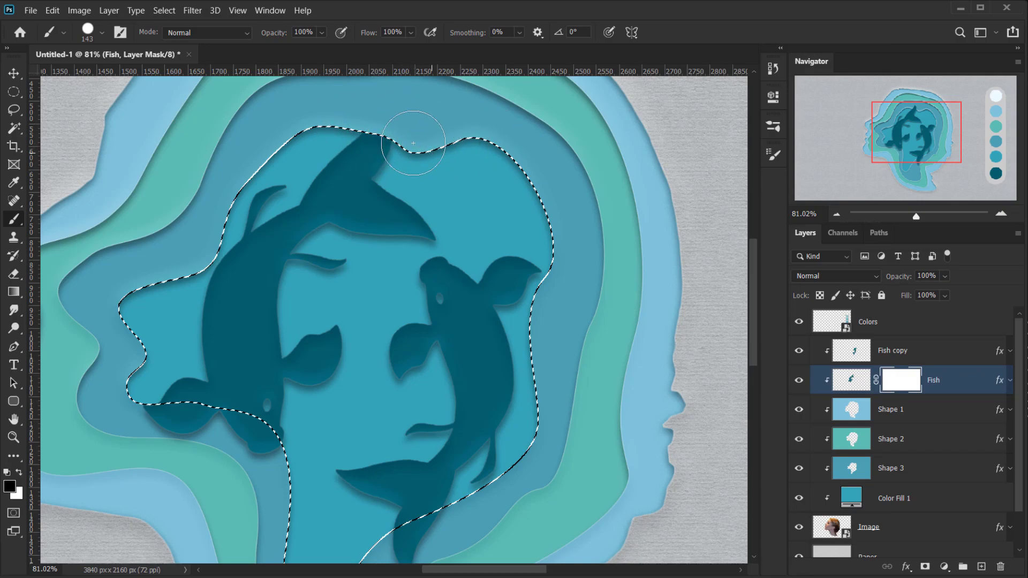
scroll(421, 168, down, 5)
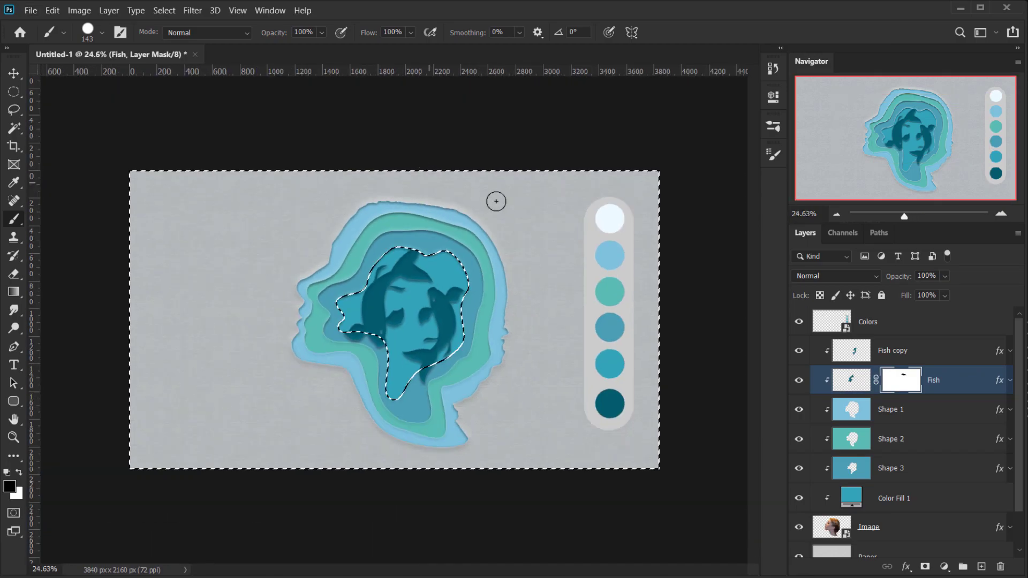
scroll(375, 290, up, 3)
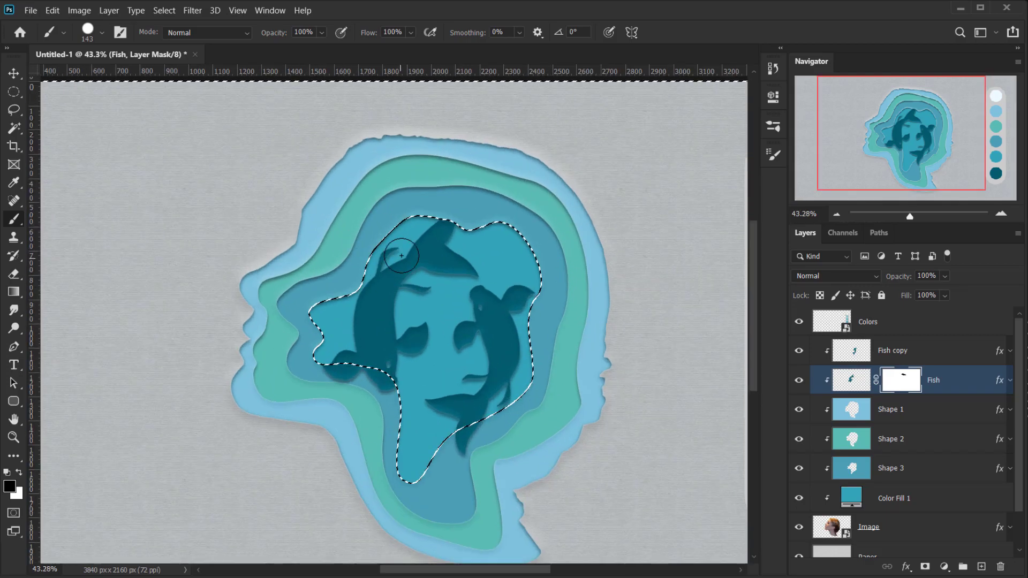
key(ctrl+d)
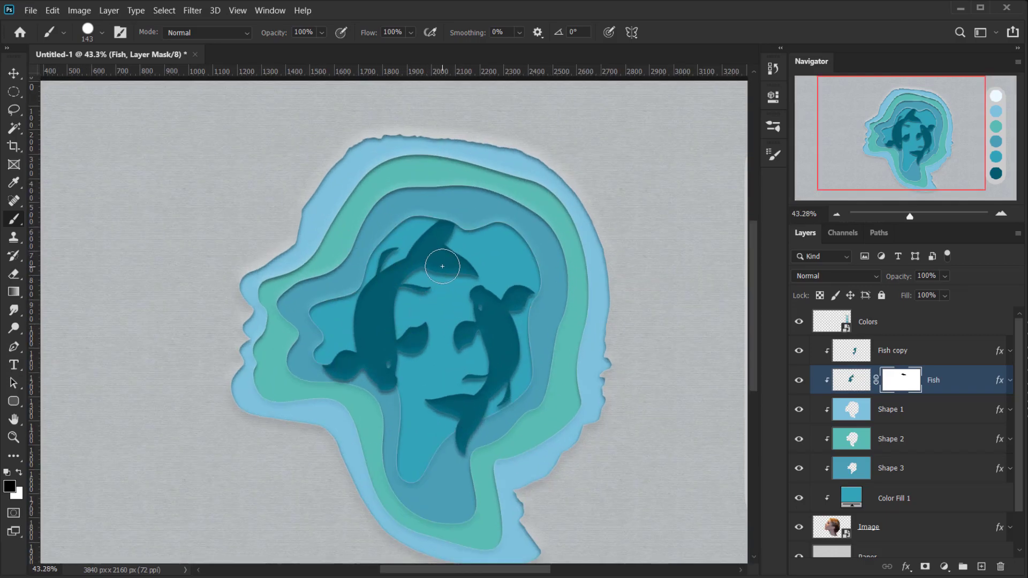
Step: Hide the Colors palette layer and check the whole artwork without it
scroll(538, 315, down, 1)
key(ctrl+0)
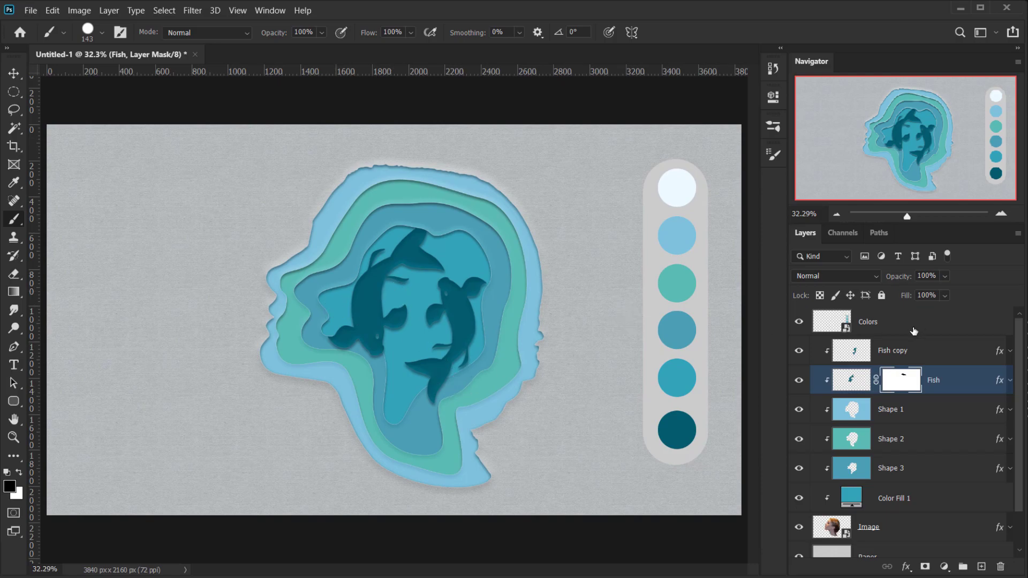
click(797, 324)
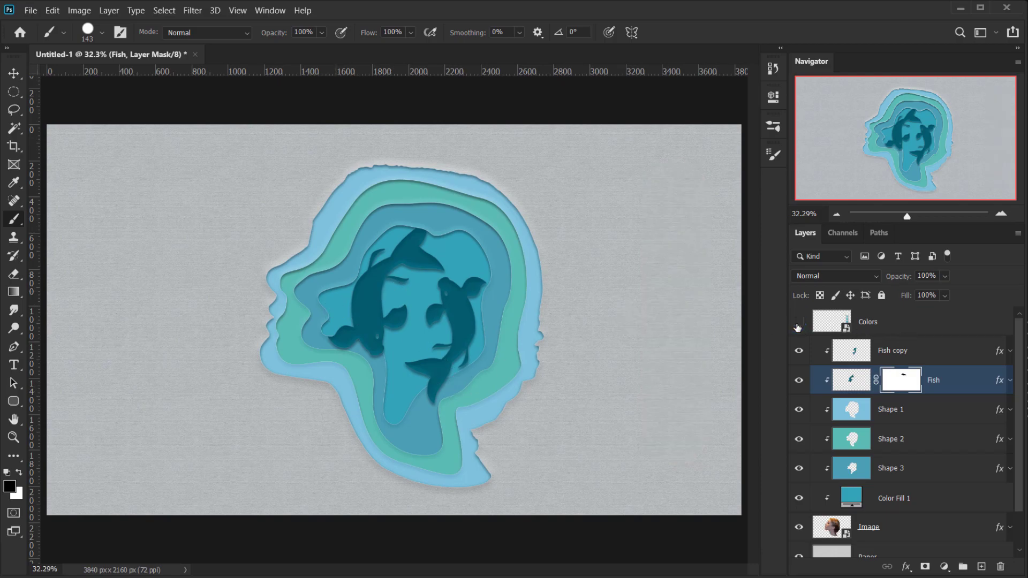
scroll(416, 281, down, 2)
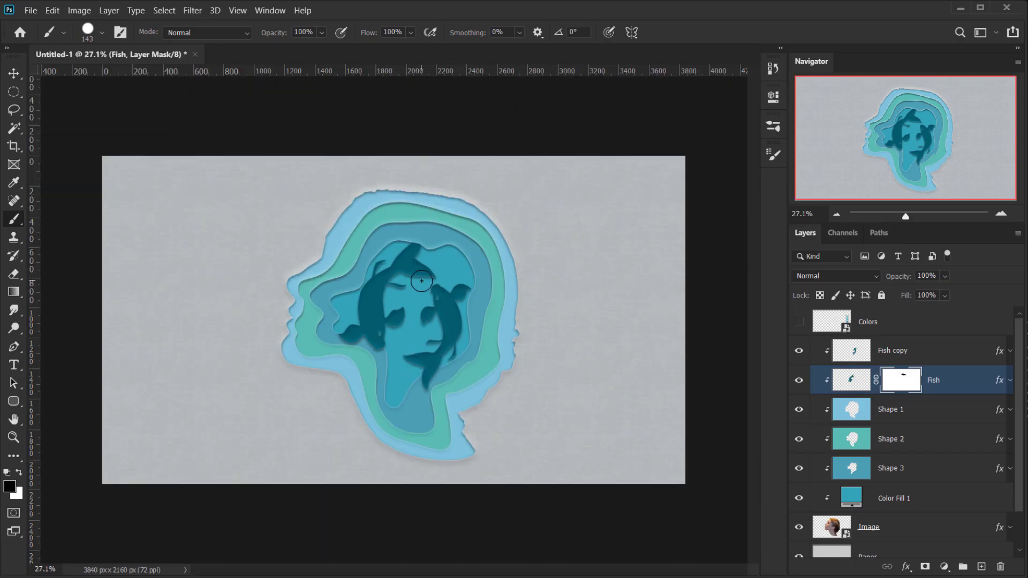
scroll(421, 282, up, 3)
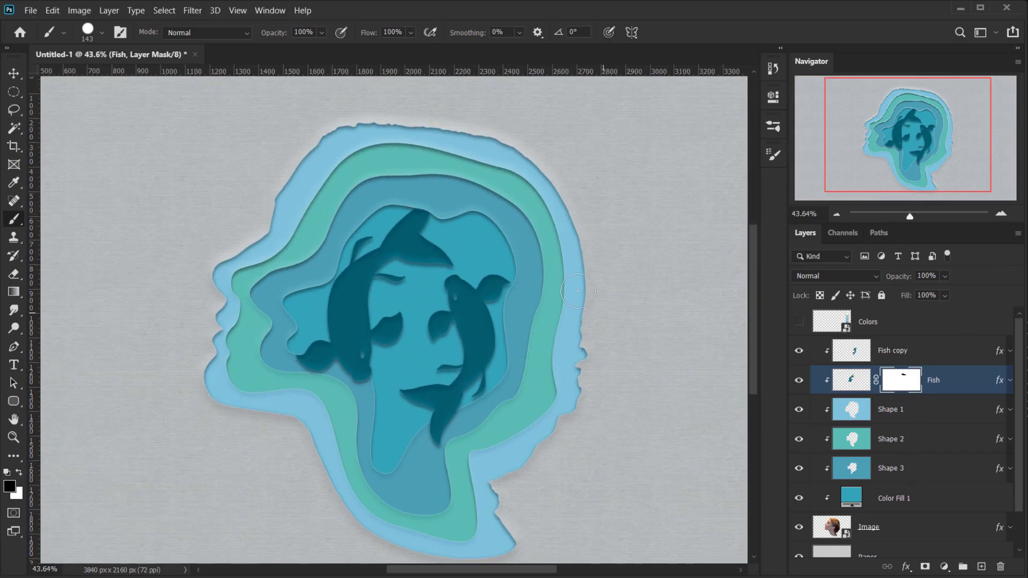
key(ctrl+0)
Step: Duplicate the Paper layer to just above Fish copy and clip the duplicate to the layers below
scroll(973, 438, down, 2)
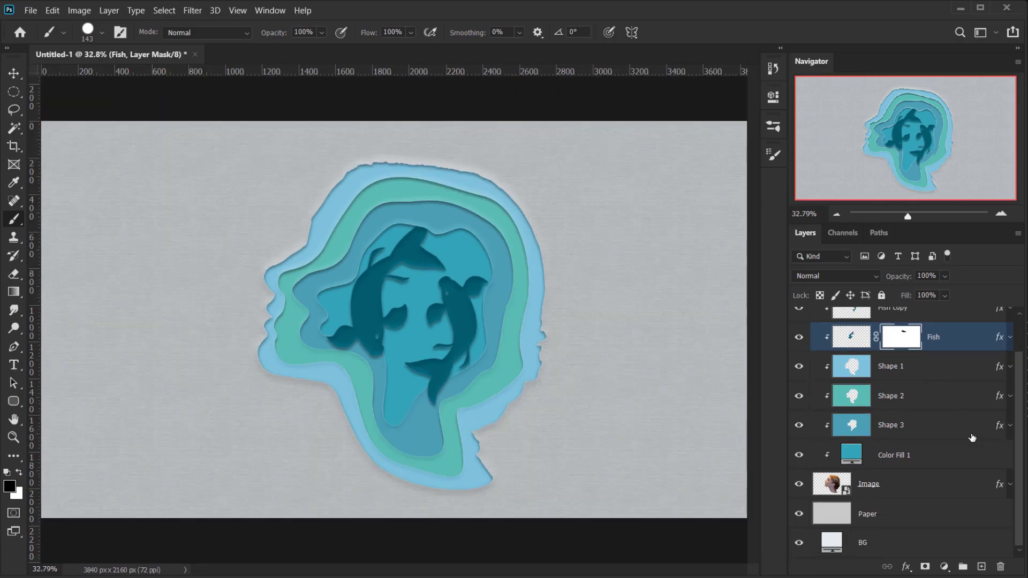
click(923, 515)
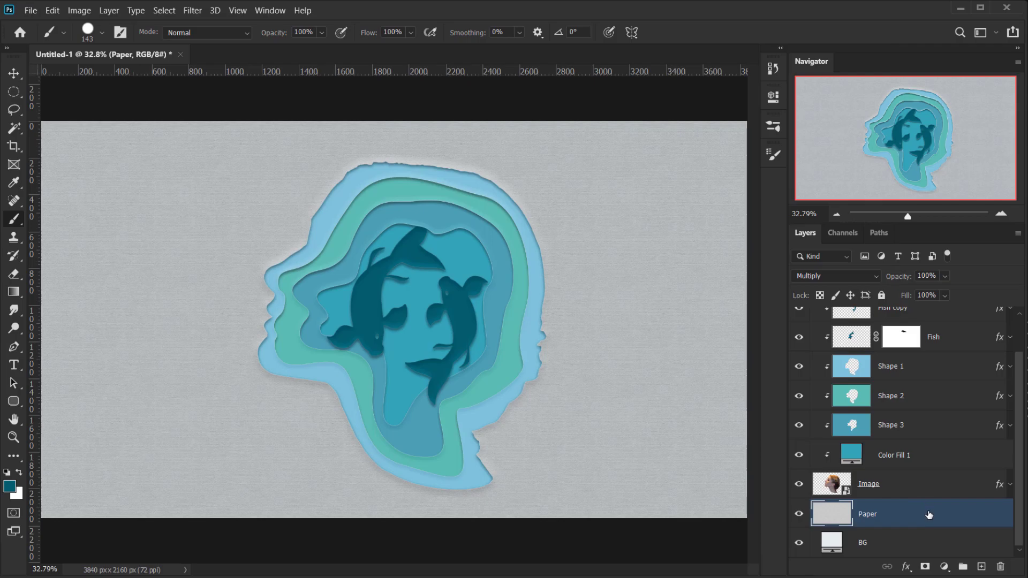
drag(918, 522, 883, 336)
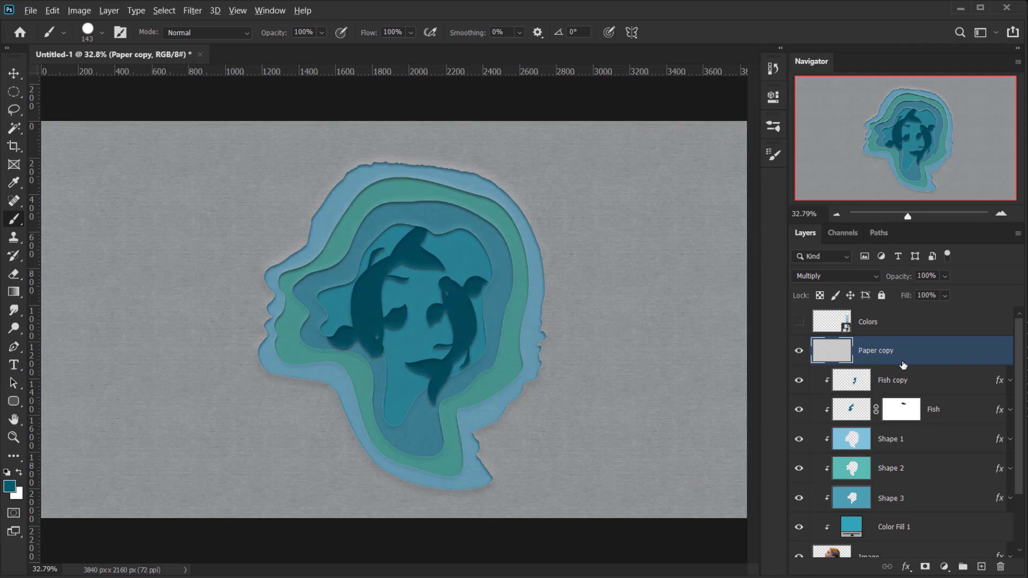
alt+click(914, 366)
Step: Compare the artwork with and without the Paper copy texture, set that layer's opacity to 49% and inspect the result
scroll(434, 351, up, 3)
click(799, 351)
click(799, 351)
drag(903, 278, 881, 280)
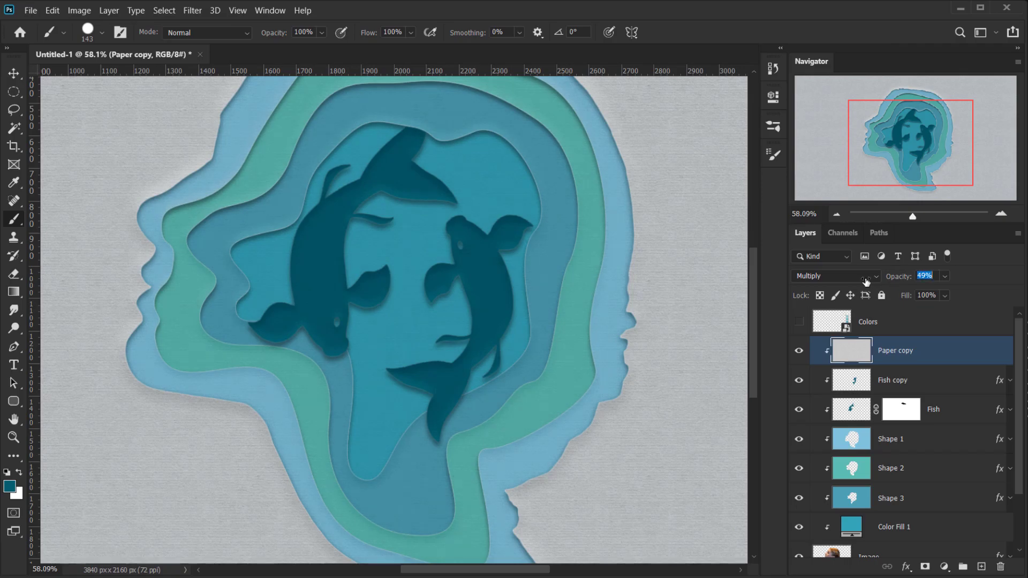
scroll(327, 282, up, 5)
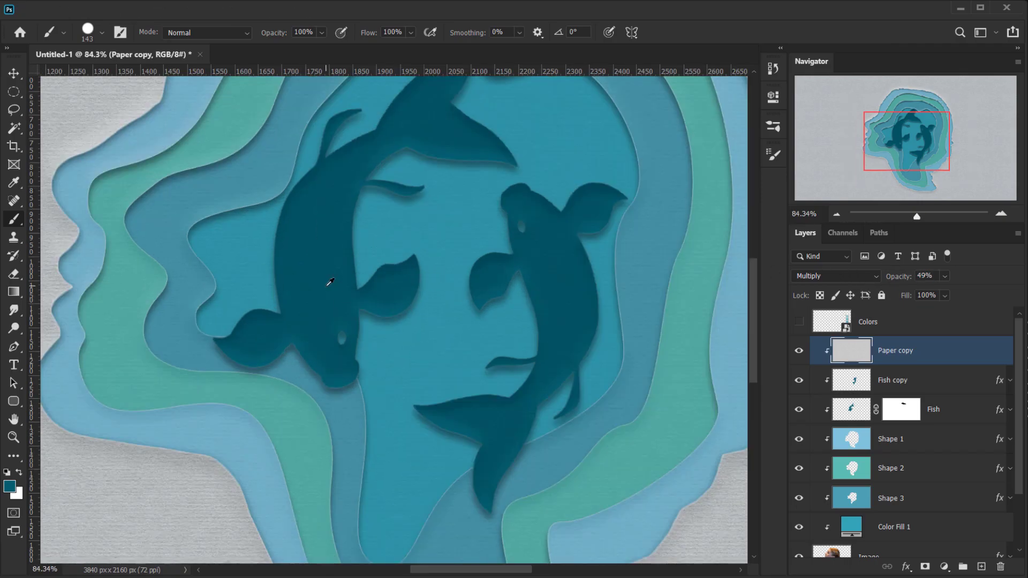
scroll(325, 286, down, 6)
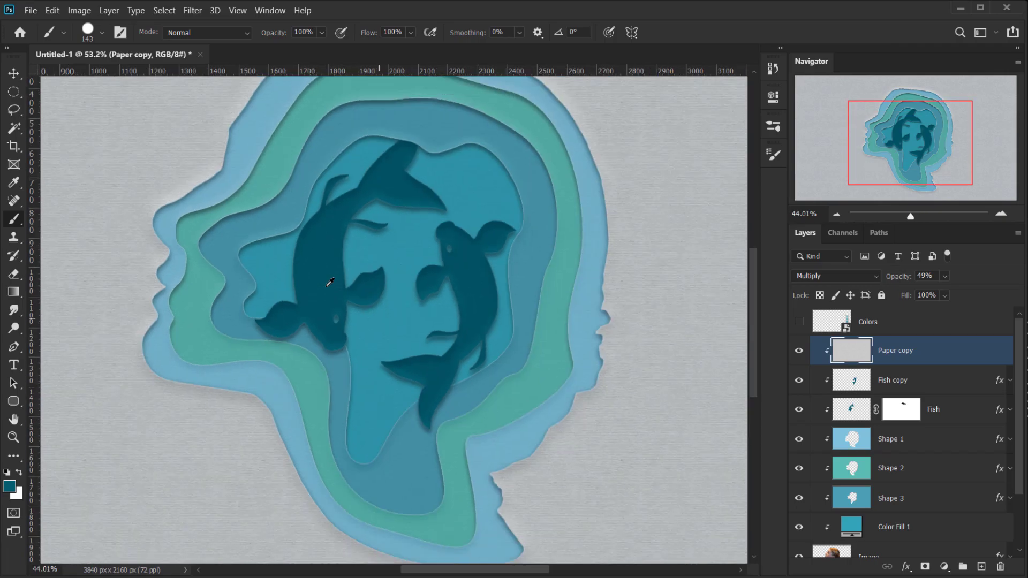
scroll(367, 237, up, 4)
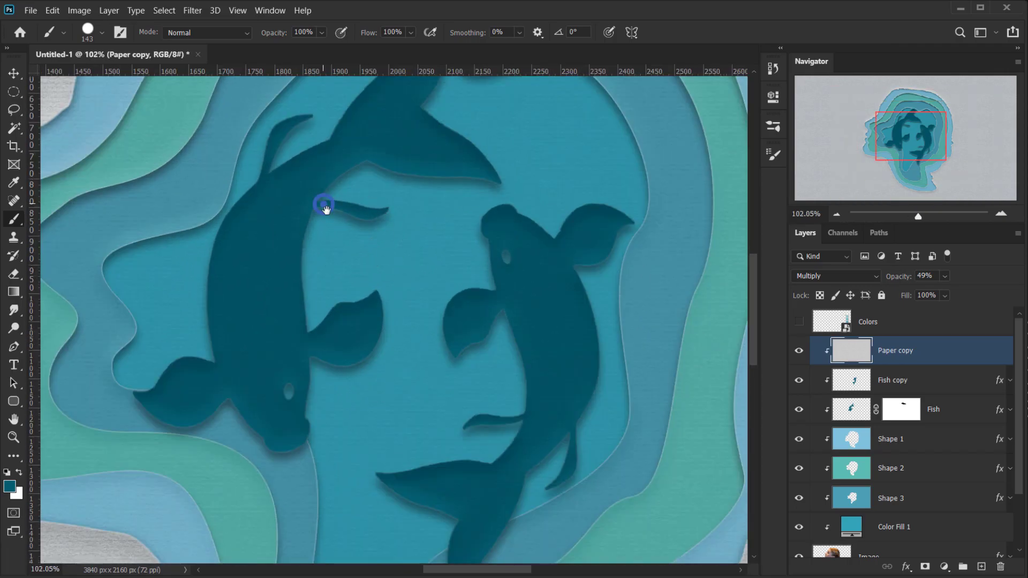
scroll(360, 259, down, 2)
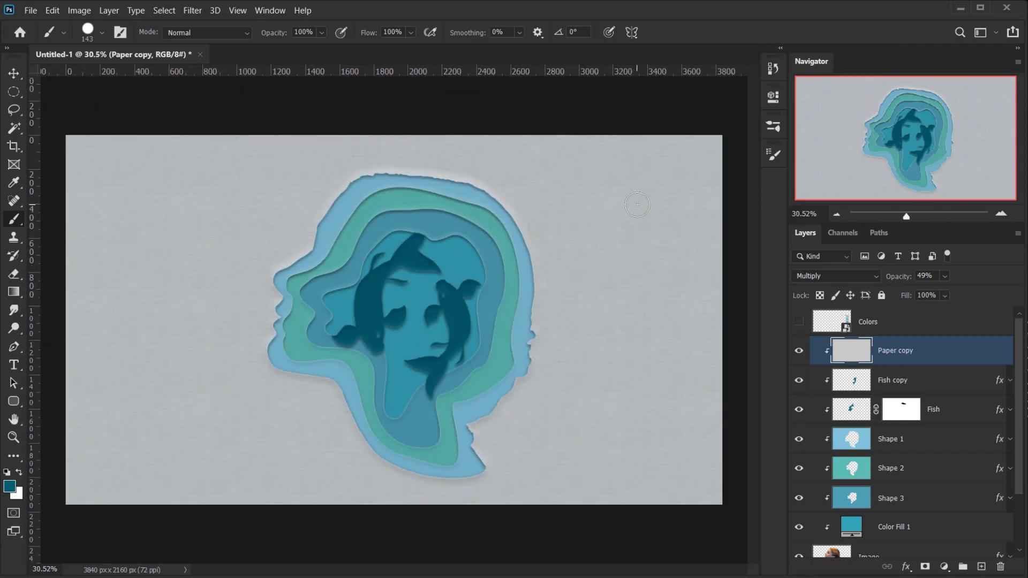
Step: Duplicate the Paper copy layer and rename the duplicate as Paper Highlights
key(ctrl+0)
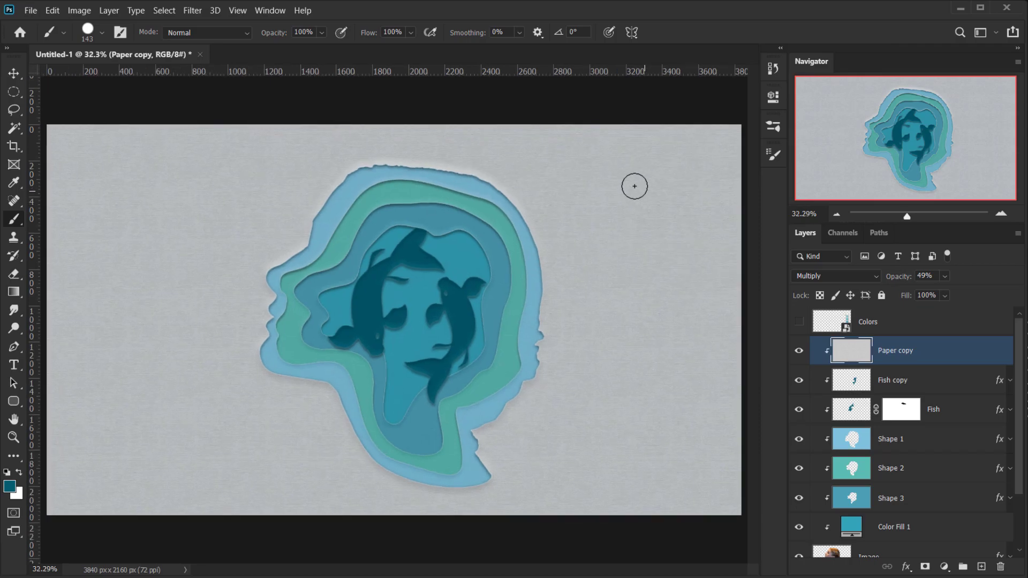
scroll(296, 241, up, 4)
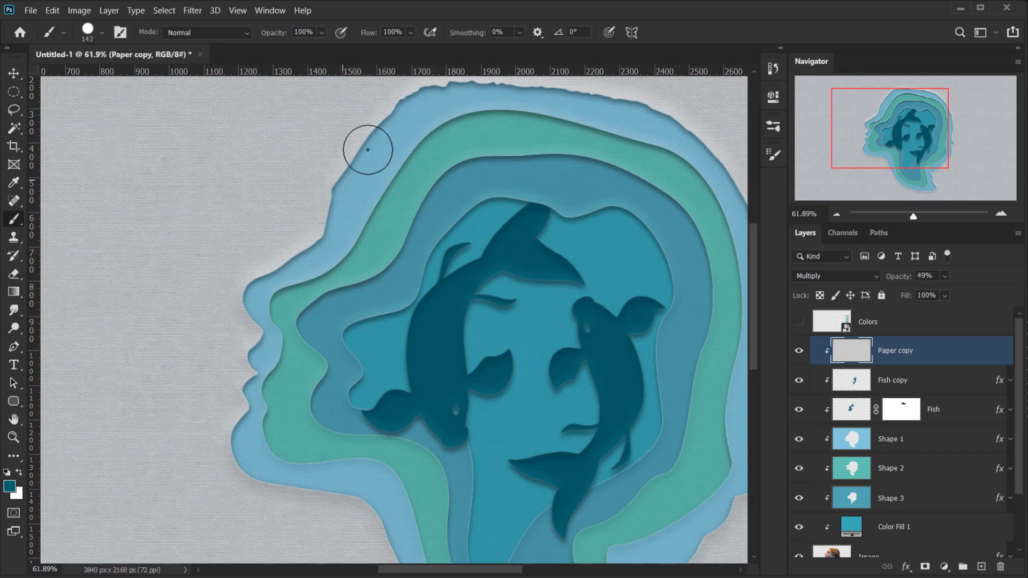
scroll(402, 248, down, 2)
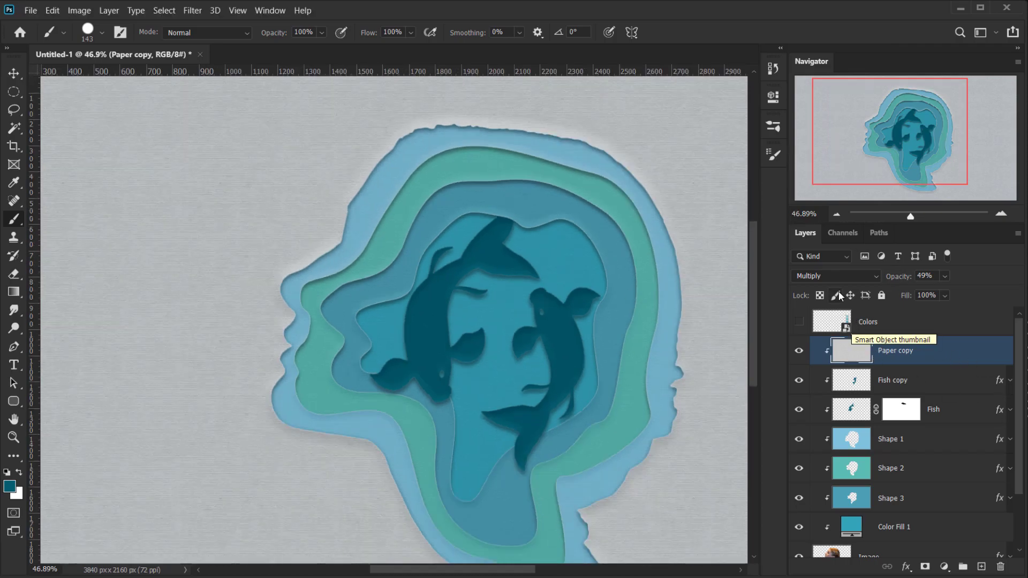
key(ctrl+j)
double_click(880, 351)
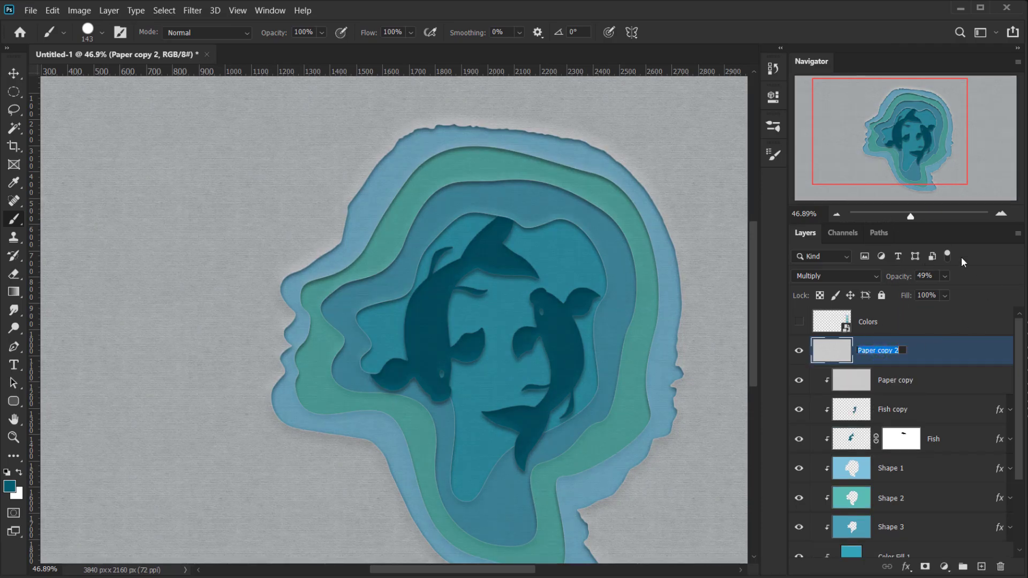
text(Paper Highlights)
key(Return)
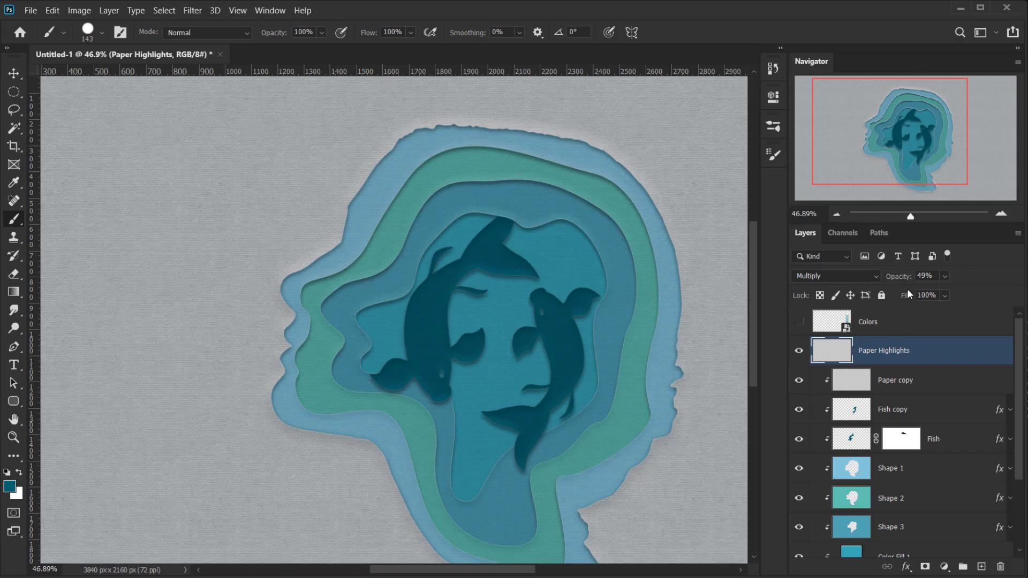
Step: Set the Paper Highlights layer to Normal blending at 100% opacity
click(863, 277)
click(839, 262)
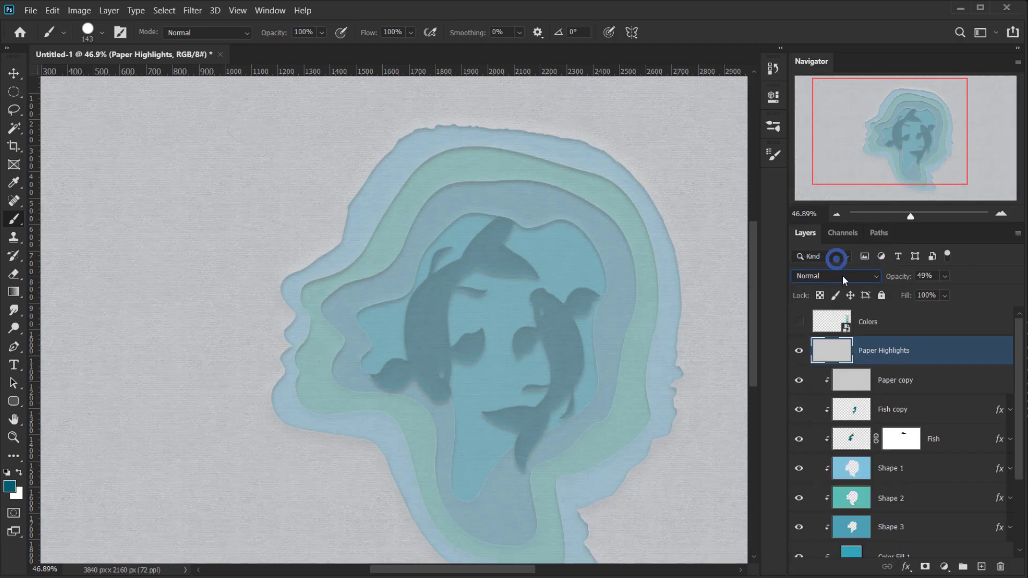
drag(899, 278, 942, 278)
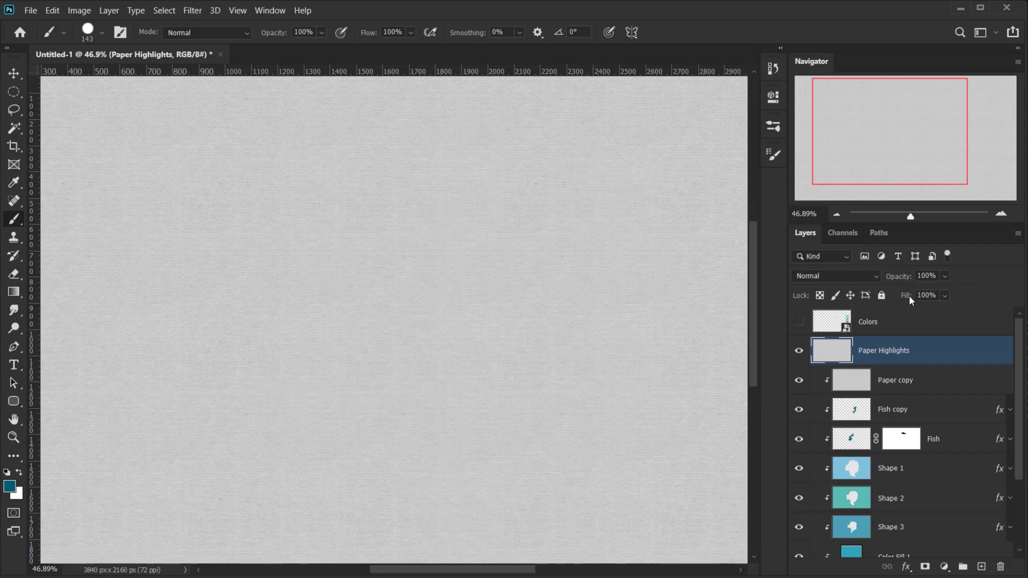
Step: Apply a Levels adjustment to Paper Highlights with input levels of 188, 0.64 and 237 to darken it and bring out the grain
scroll(484, 292, down, 3)
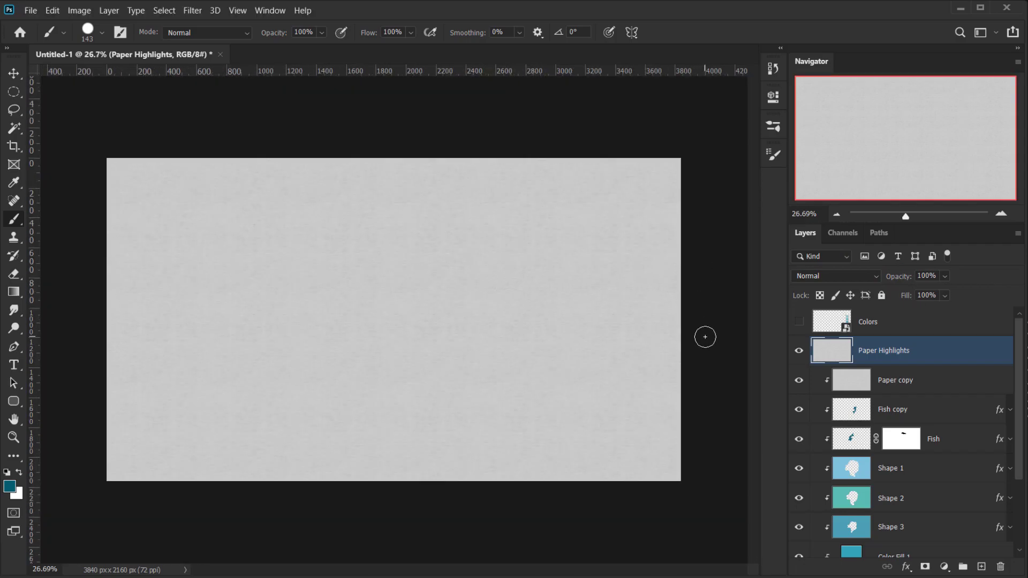
click(80, 10)
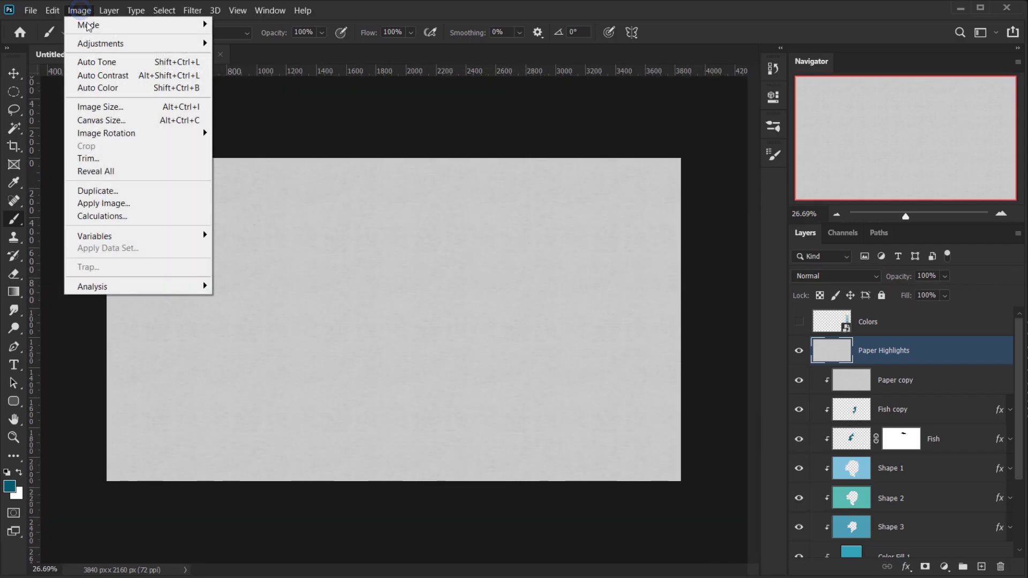
mouse_move(190, 44)
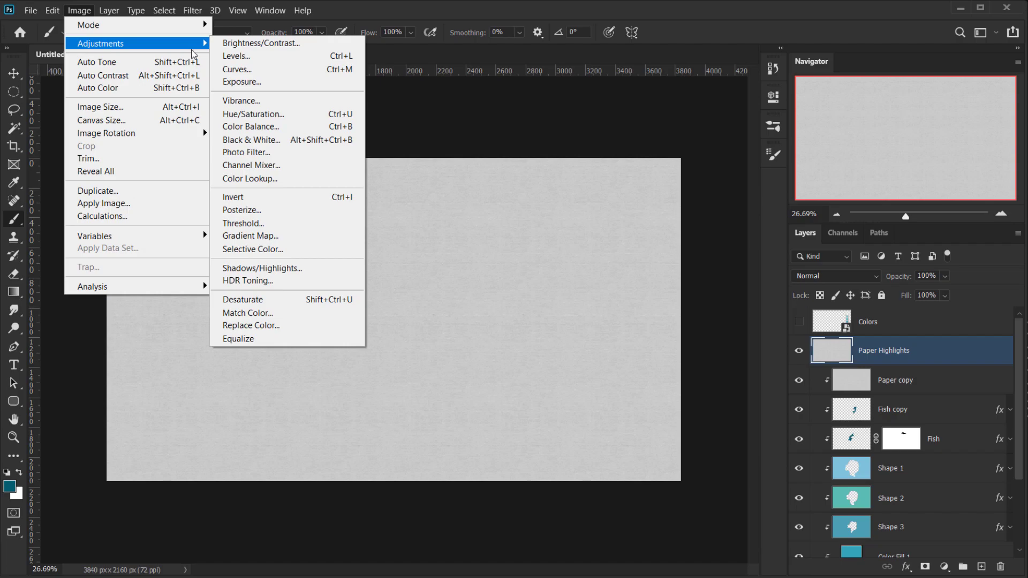
click(263, 56)
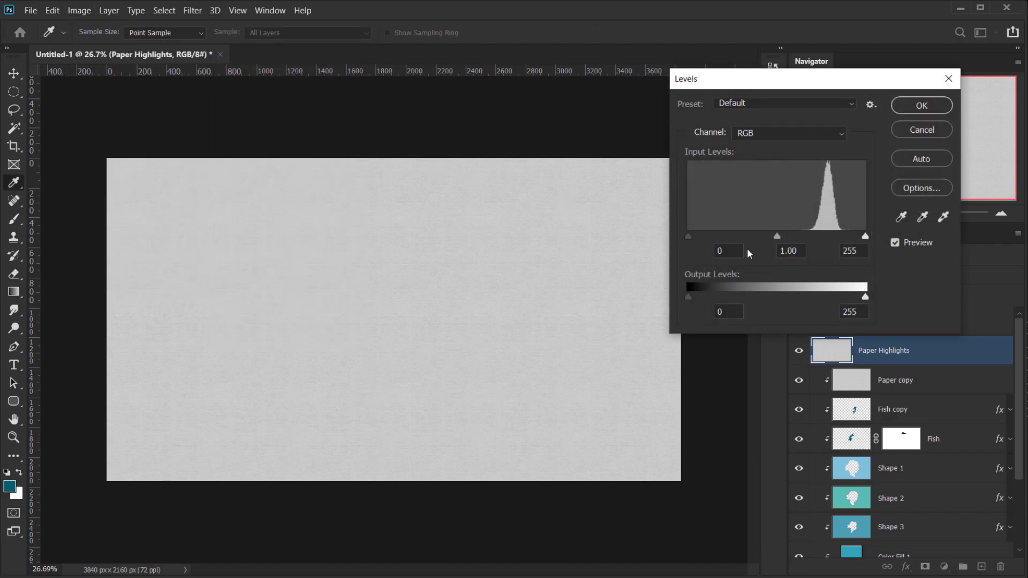
drag(689, 236, 853, 237)
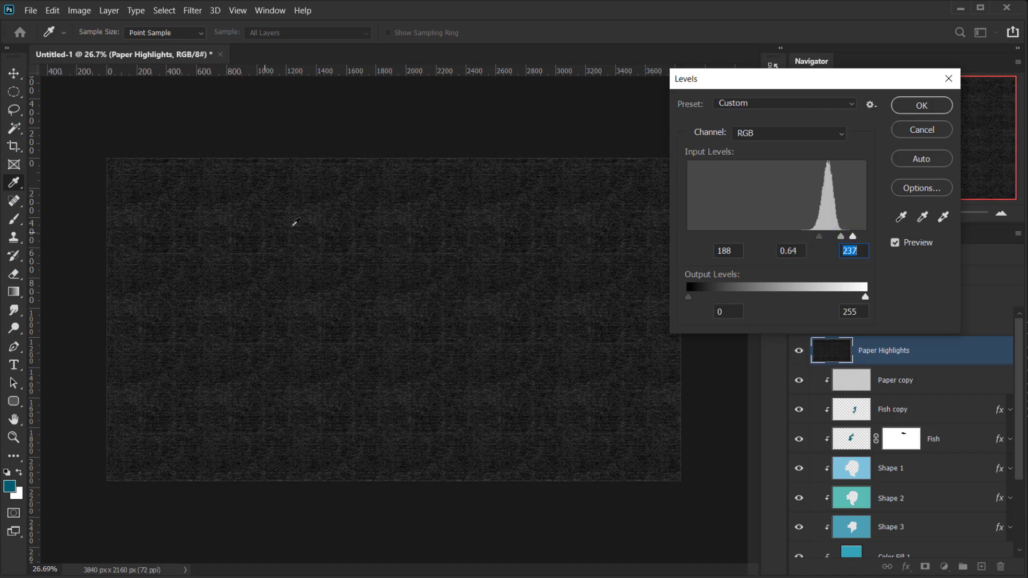
click(936, 107)
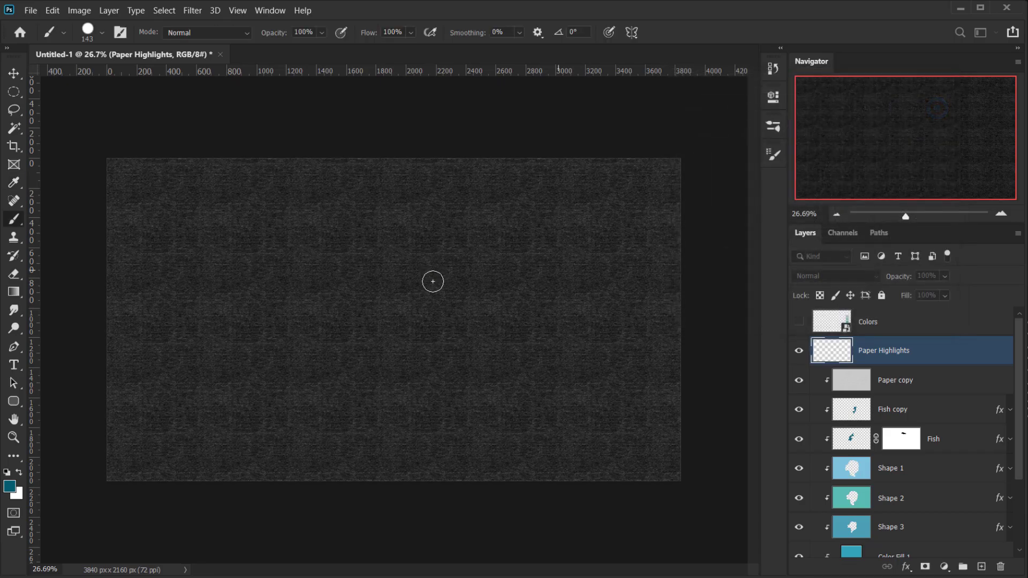
Step: Set the Paper Highlights layer's blend mode to Screen and its opacity to 16%
key(ctrl+0)
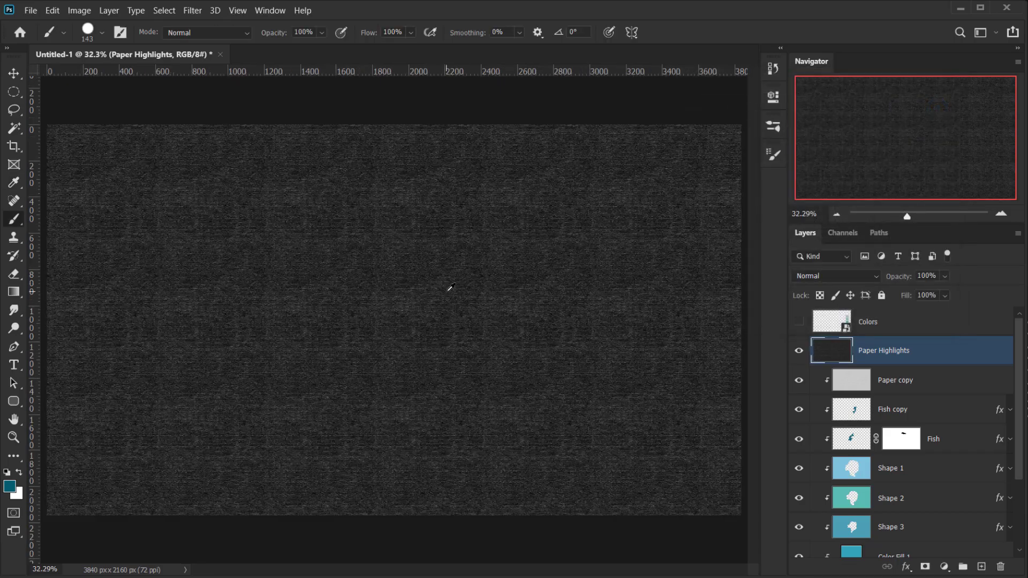
click(854, 275)
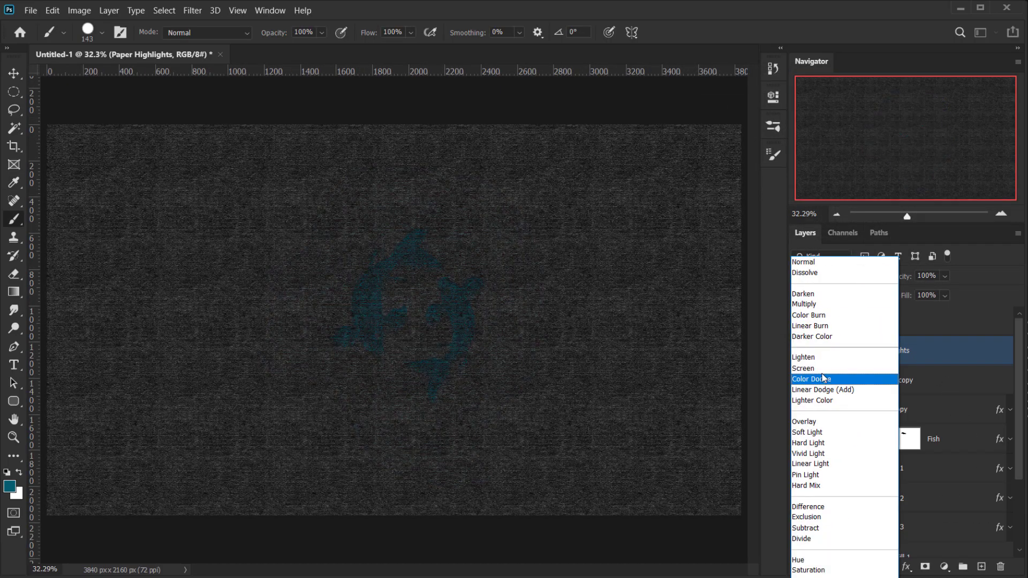
click(808, 368)
drag(908, 274, 851, 291)
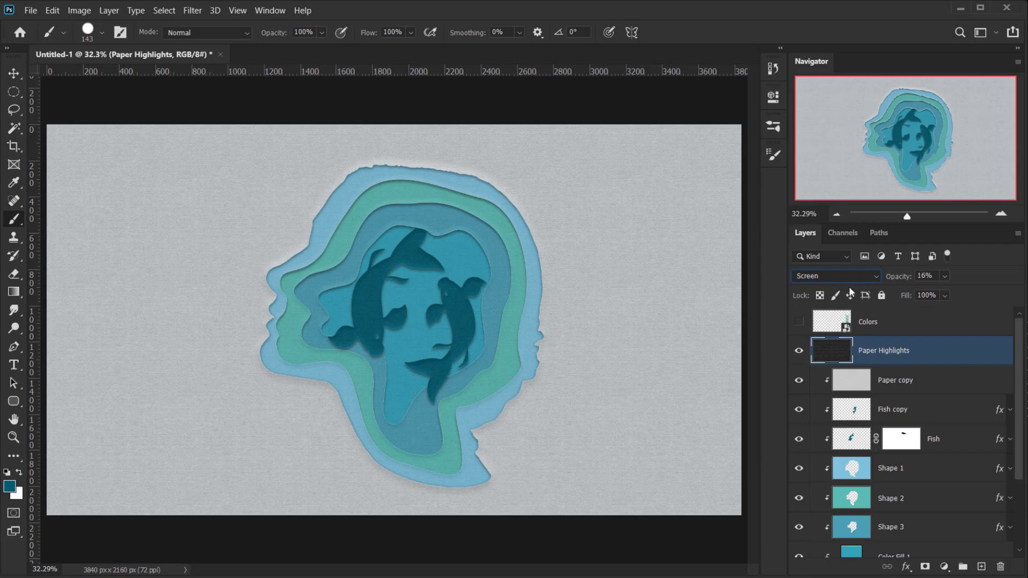
Step: Compare the paper grain with and without Paper Highlights, and examine the whole artwork with the interface hidden
scroll(358, 332, up, 5)
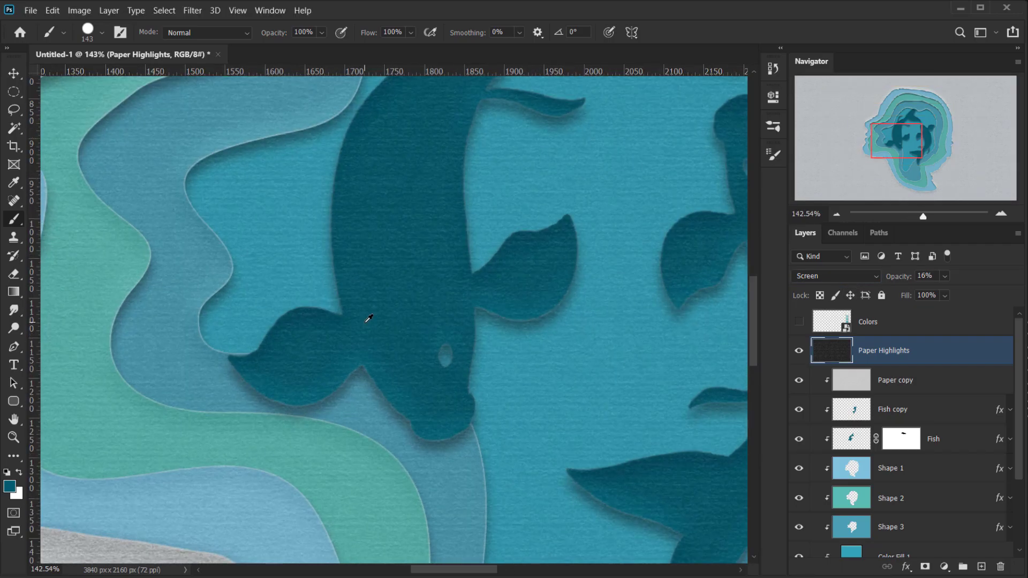
click(796, 353)
scroll(369, 280, down, 3)
scroll(375, 284, down, 2)
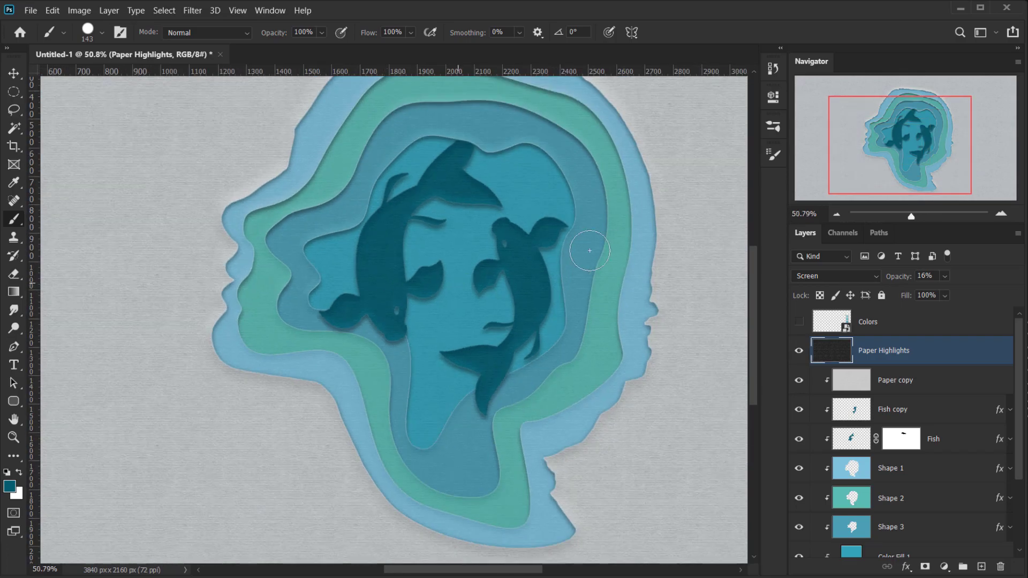
scroll(594, 249, down, 1)
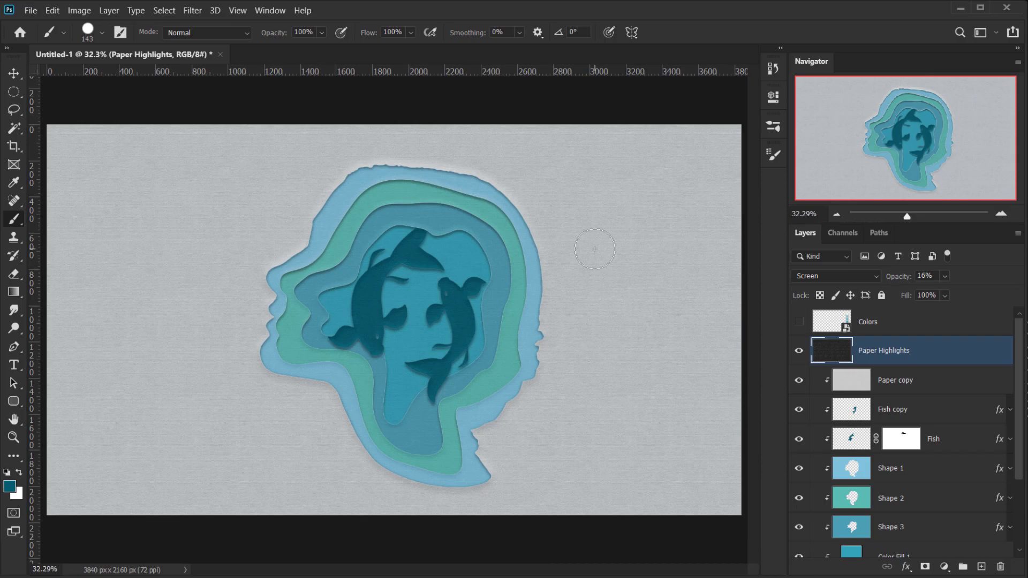
key(Tab)
scroll(595, 249, up, 1)
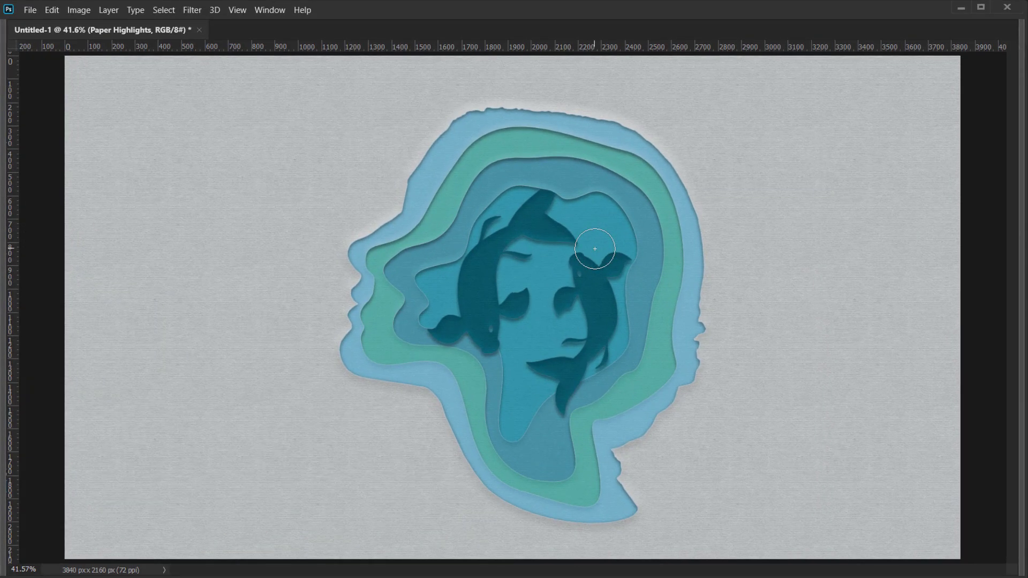